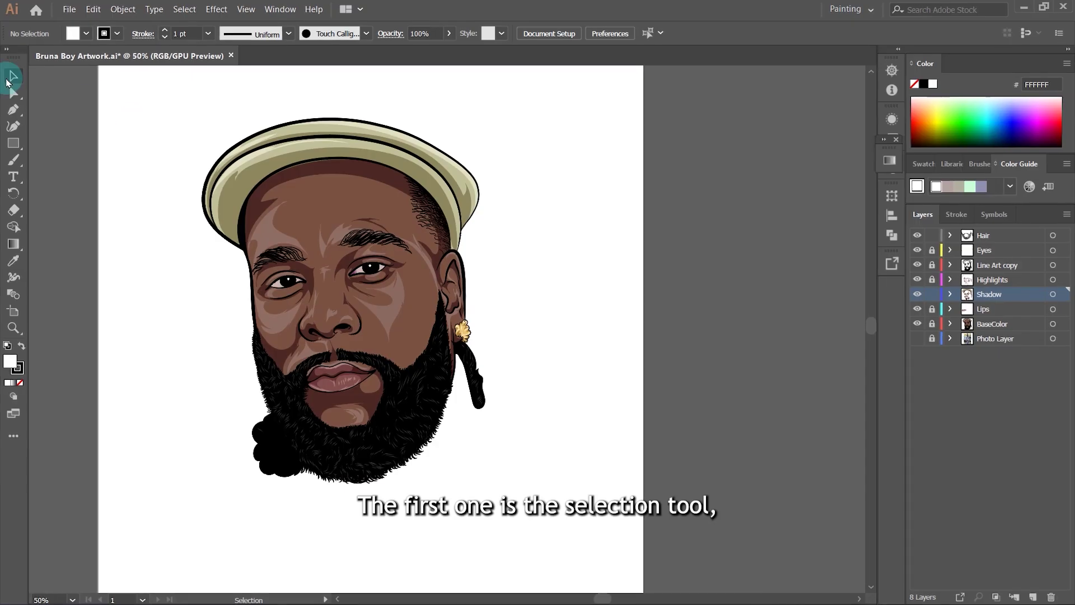
Marquee-select the portrait's shapes with the Selection tool, first across the whole head and again across the cap area.
{"action": "left_click_drag", "start_coordinate": [142, 110], "coordinate": [582, 463]}
{"action": "scroll", "coordinate": [372, 307], "scroll_direction": "up", "scroll_amount": 2}
{"action": "scroll", "coordinate": [514, 370], "scroll_direction": "down", "scroll_amount": 2}
{"action": "left_click_drag", "start_coordinate": [179, 133], "coordinate": [504, 239]}
Select the forehead shadow shape and add the shadow shapes around both eyes and beside the face to the selection.
{"action": "left_click", "coordinate": [431, 281]}
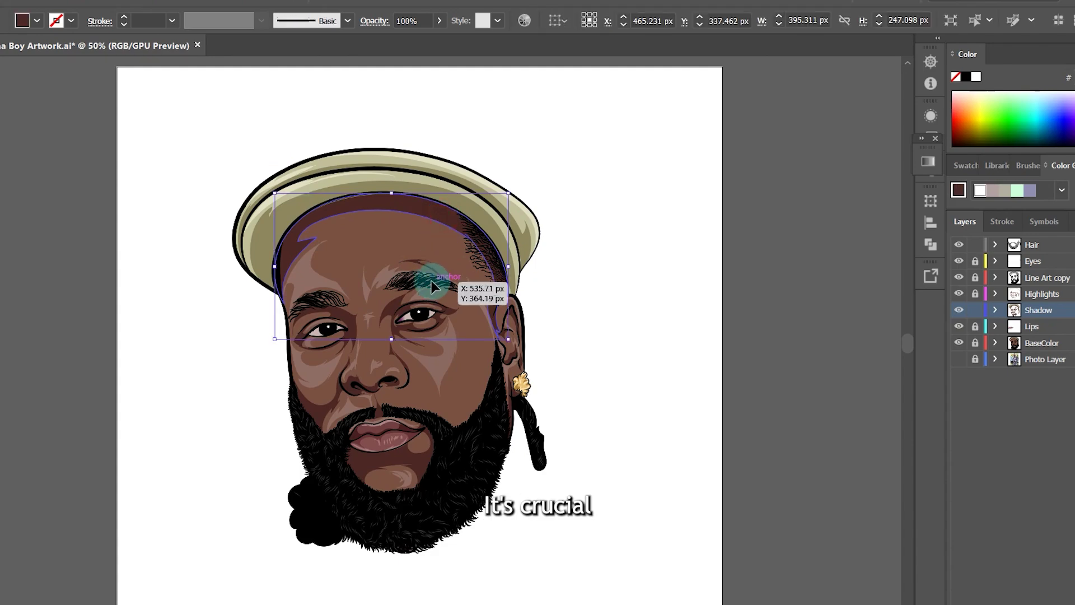
{"action": "left_click", "coordinate": [399, 305], "text": "shift"}
{"action": "left_click", "coordinate": [338, 315], "text": "shift"}
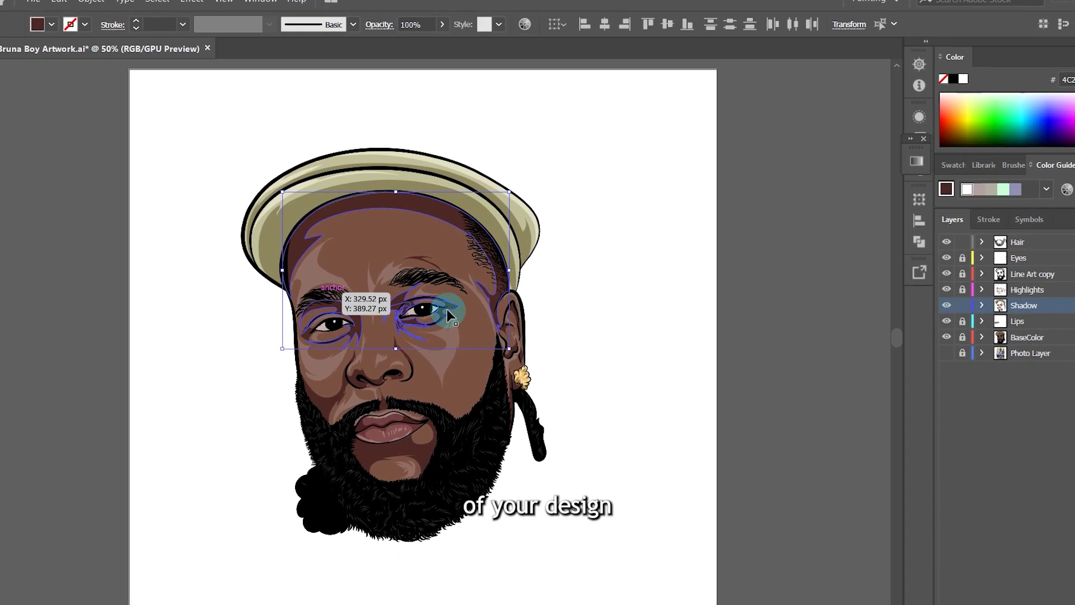
{"action": "left_click", "coordinate": [437, 375], "text": "shift"}
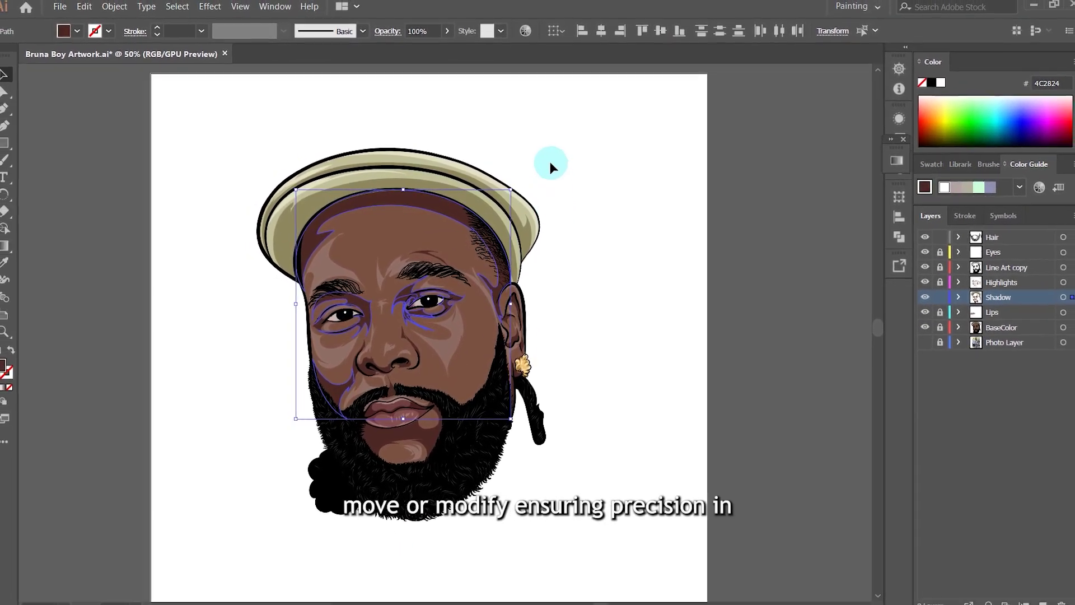
{"action": "scroll", "coordinate": [433, 266], "scroll_direction": "up", "scroll_amount": 2}
{"action": "scroll", "coordinate": [420, 269], "scroll_direction": "down", "scroll_amount": 1}
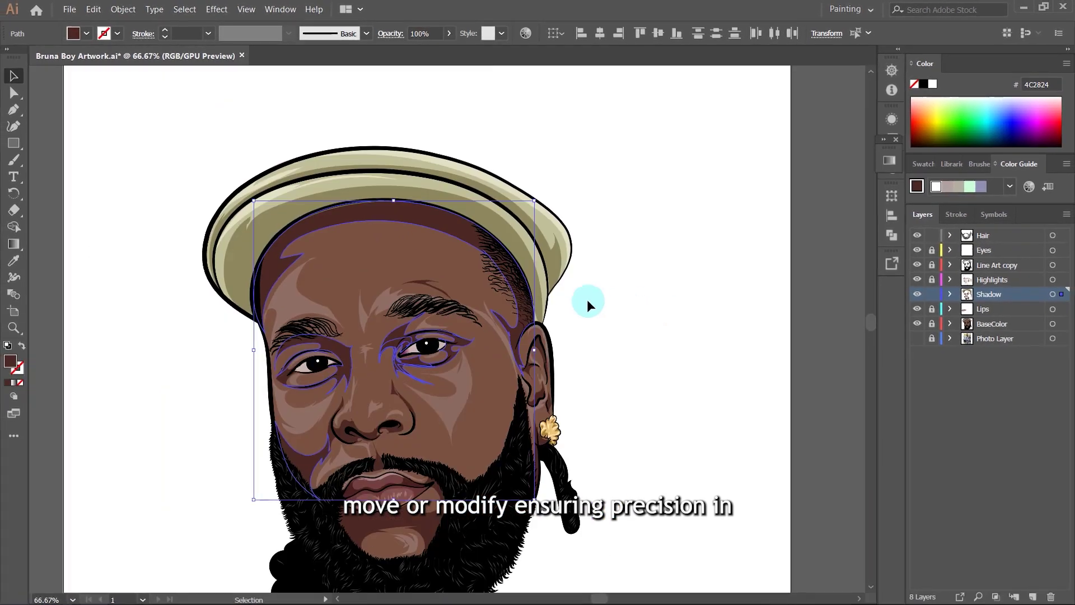
Try a different fill shade on the selected shadow shapes.
{"action": "double_click", "coordinate": [10, 366]}
{"action": "left_click", "coordinate": [512, 291]}
{"action": "left_click", "coordinate": [745, 181]}
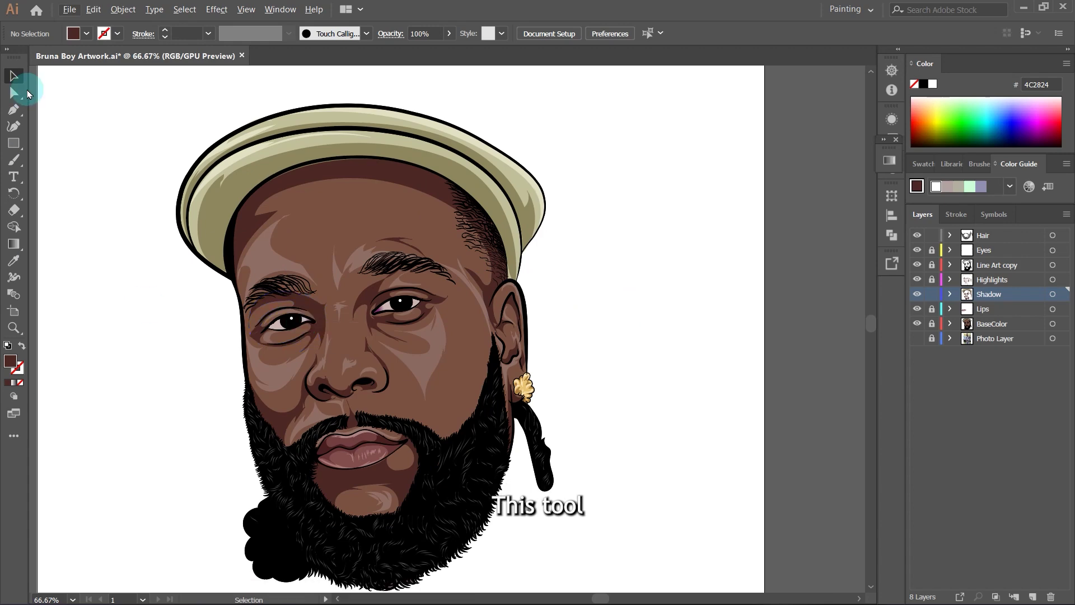
Adjust the anchor points and curve handles of the forehead shadow's lower edge with the Direct Selection tool, and deselect it.
{"action": "left_click_drag", "start_coordinate": [14, 92], "coordinate": [119, 95]}
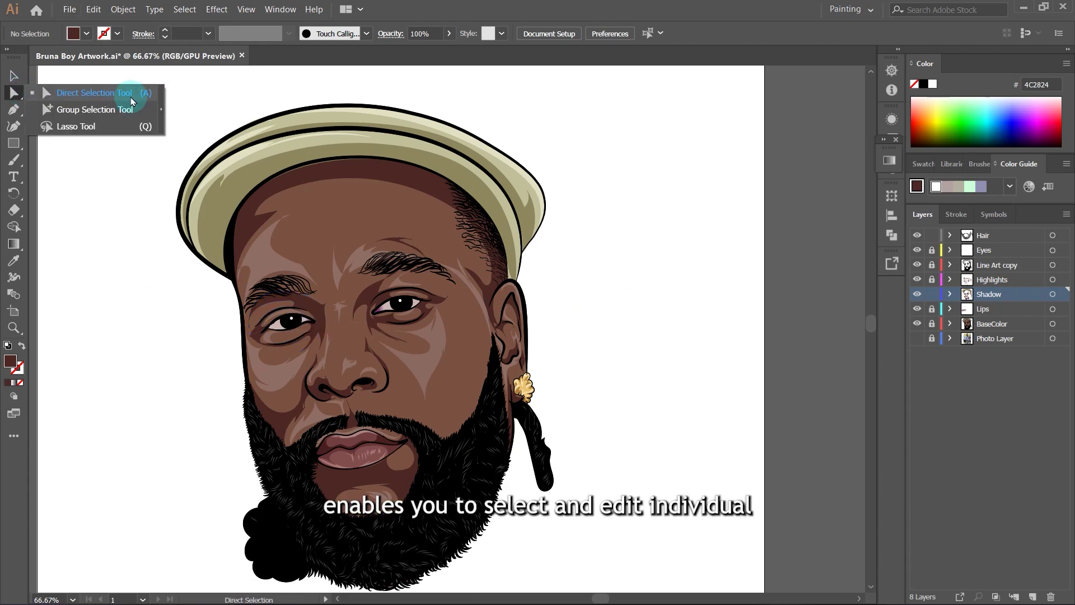
{"action": "left_click", "coordinate": [392, 179]}
{"action": "scroll", "coordinate": [456, 221], "scroll_direction": "up", "scroll_amount": 5}
{"action": "left_click_drag", "start_coordinate": [465, 294], "coordinate": [397, 271]}
{"action": "scroll", "coordinate": [529, 269], "scroll_direction": "down", "scroll_amount": 4}
{"action": "left_click_drag", "start_coordinate": [423, 216], "coordinate": [452, 226]}
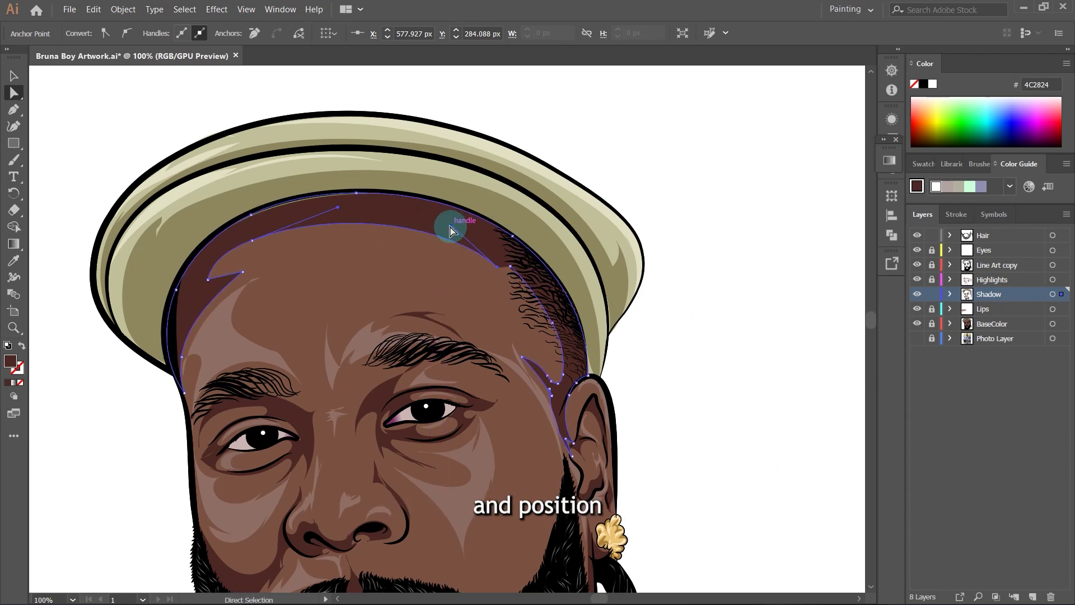
{"action": "left_click", "coordinate": [466, 276]}
{"action": "key", "text": "ctrl+minus"}
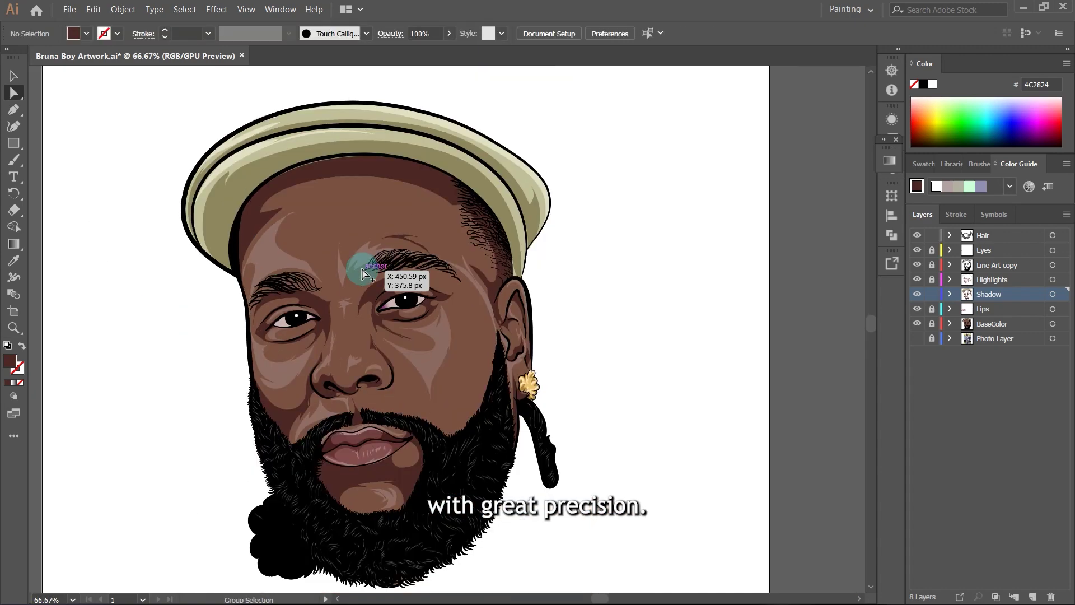
{"action": "scroll", "coordinate": [356, 269], "scroll_direction": "up", "scroll_amount": 1}
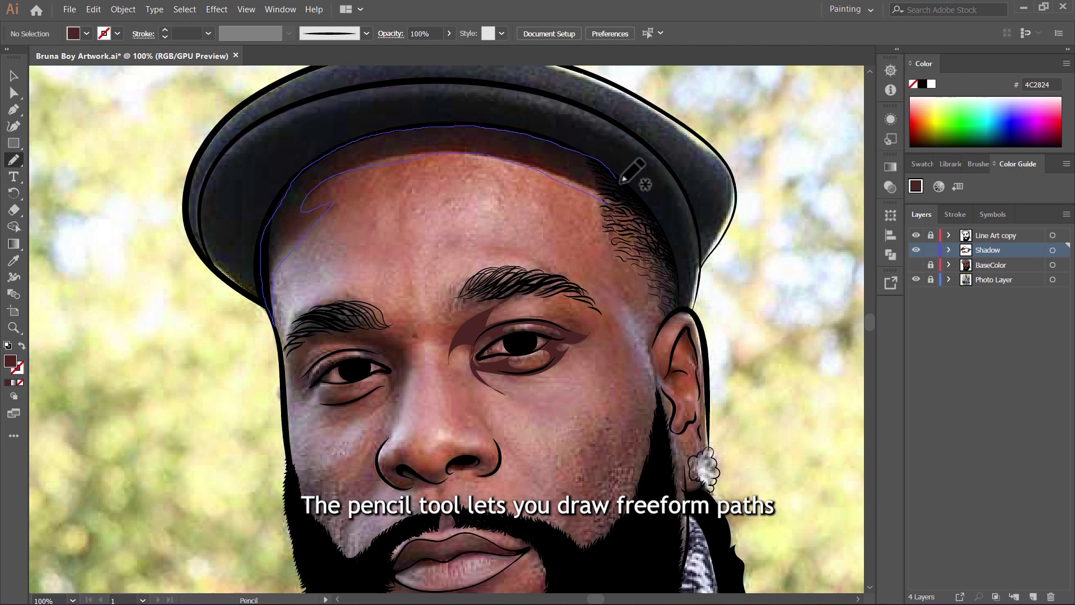
Draw the forehead shadow from under the cap to the ear with the Pencil tool, filled with 4C2824, and outline a shadow around the unshaded eye.
{"action": "mouse_move", "coordinate": [623, 179]}
{"action": "left_mouse_down"}
{"action": "mouse_move", "coordinate": [652, 216]}
{"action": "mouse_move", "coordinate": [685, 305]}
{"action": "left_mouse_up"}
{"action": "scroll", "coordinate": [685, 305], "scroll_direction": "up", "scroll_amount": 3}
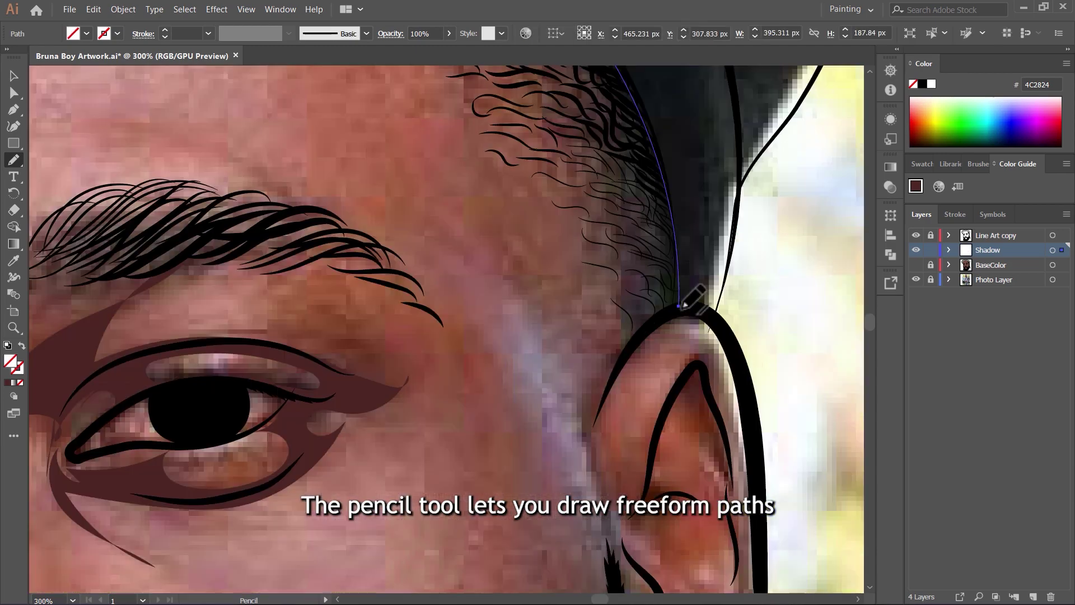
{"action": "left_click_drag", "start_coordinate": [619, 386], "coordinate": [645, 492]}
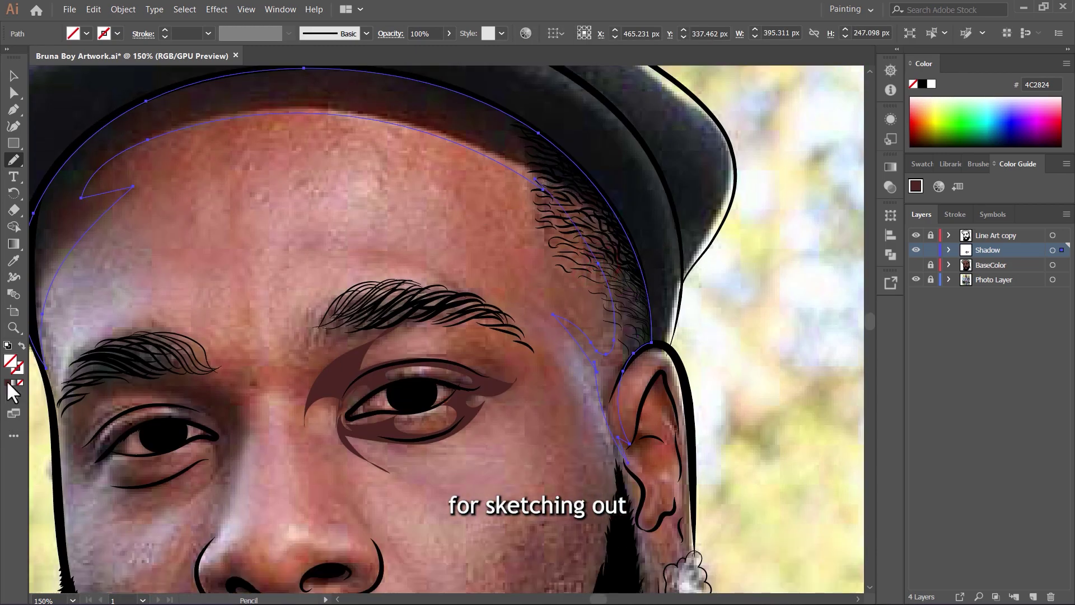
{"action": "left_click", "coordinate": [11, 392]}
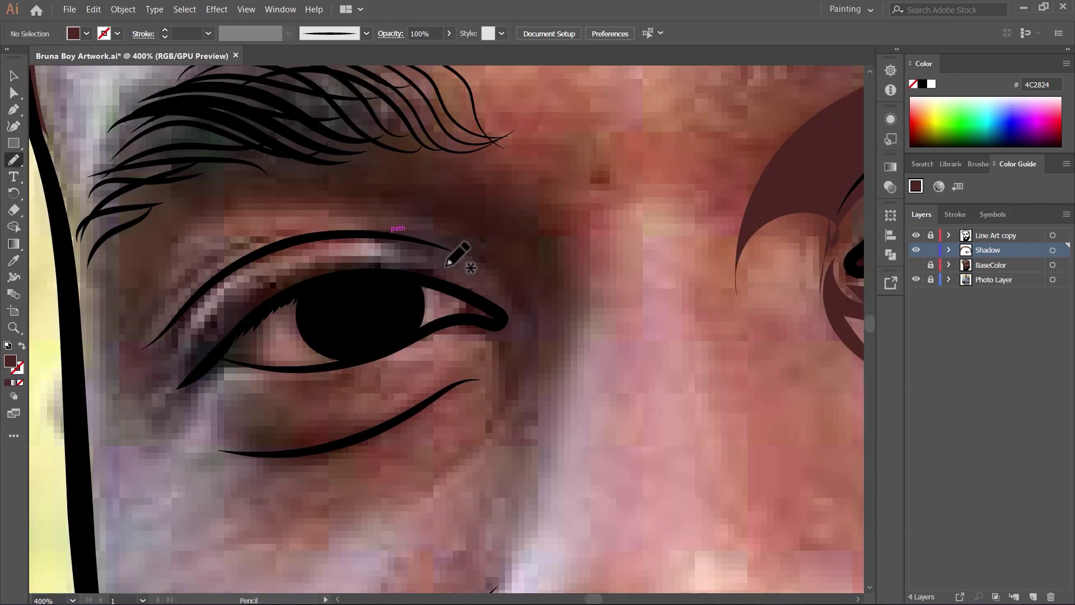
{"action": "mouse_move", "coordinate": [347, 235]}
{"action": "left_mouse_down"}
{"action": "mouse_move", "coordinate": [430, 239]}
{"action": "mouse_move", "coordinate": [510, 313]}
{"action": "mouse_move", "coordinate": [460, 323]}
{"action": "mouse_move", "coordinate": [475, 366]}
{"action": "mouse_move", "coordinate": [400, 418]}
{"action": "mouse_move", "coordinate": [279, 452]}
{"action": "mouse_move", "coordinate": [151, 440]}
{"action": "mouse_move", "coordinate": [257, 469]}
{"action": "mouse_move", "coordinate": [363, 455]}
{"action": "mouse_move", "coordinate": [465, 395]}
{"action": "left_mouse_up"}
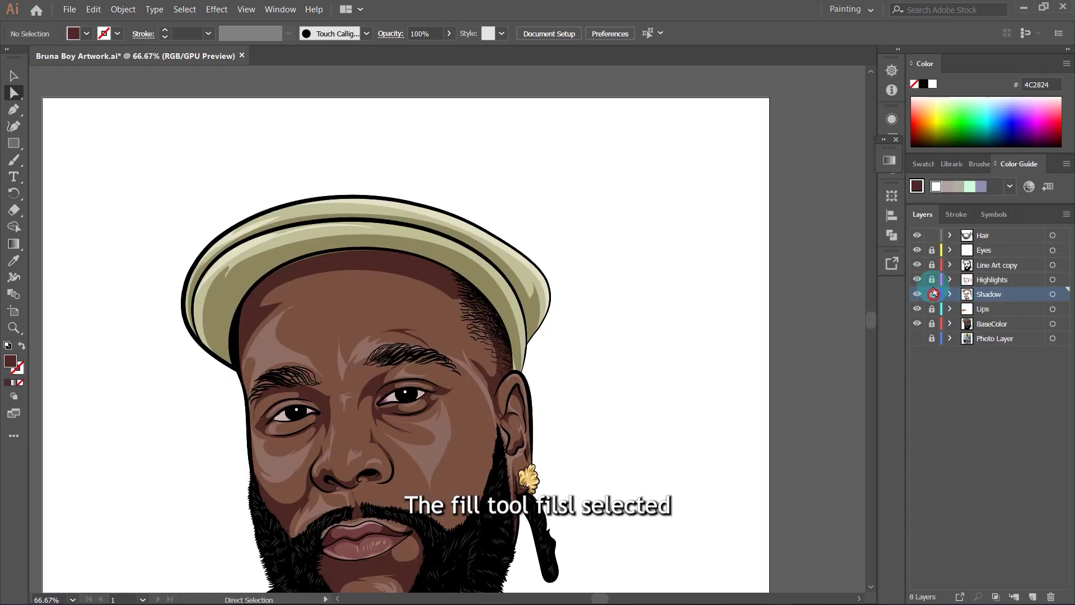
On the Highlights layer, select the forehead highlight above the eyebrow beneath the cap's edge and try the lighter fill C4A8A1.
{"action": "left_click", "coordinate": [992, 279]}
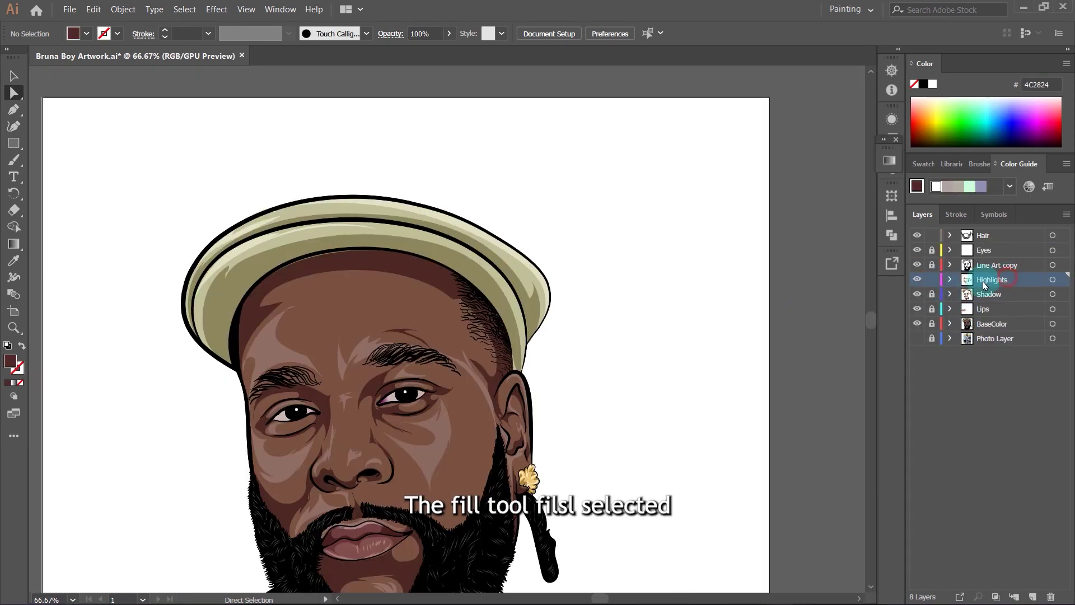
{"action": "left_click", "coordinate": [273, 363]}
{"action": "double_click", "coordinate": [11, 362]}
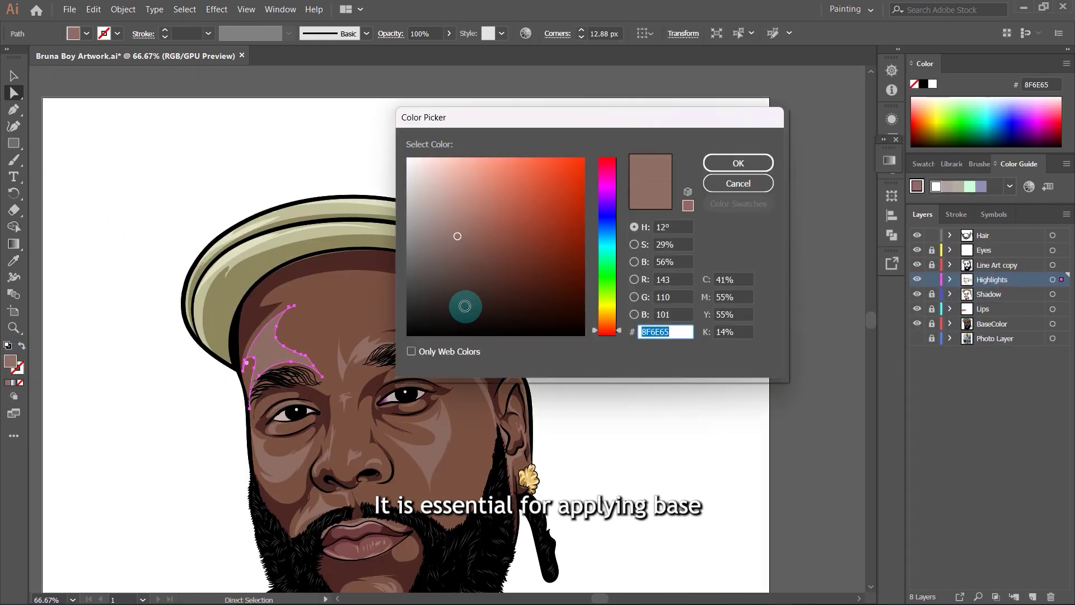
{"action": "left_click", "coordinate": [439, 196]}
{"action": "left_click", "coordinate": [738, 163]}
{"action": "left_click", "coordinate": [372, 344]}
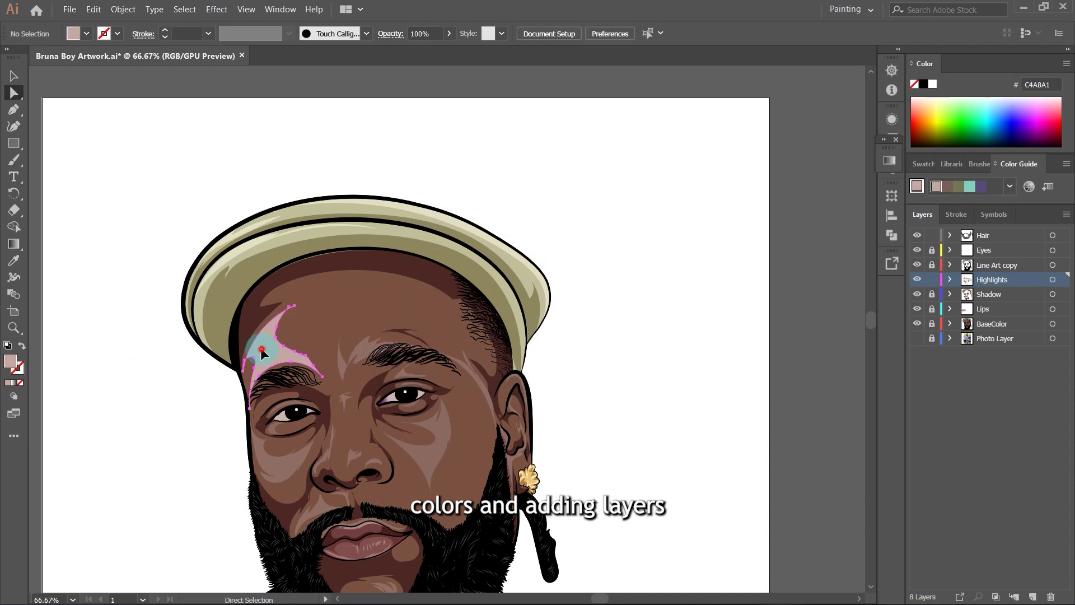
Try an even lighter, near-white fill on the forehead highlight.
{"action": "double_click", "coordinate": [10, 362]}
{"action": "left_click", "coordinate": [418, 175]}
{"action": "left_click", "coordinate": [737, 163]}
{"action": "left_click", "coordinate": [348, 307]}
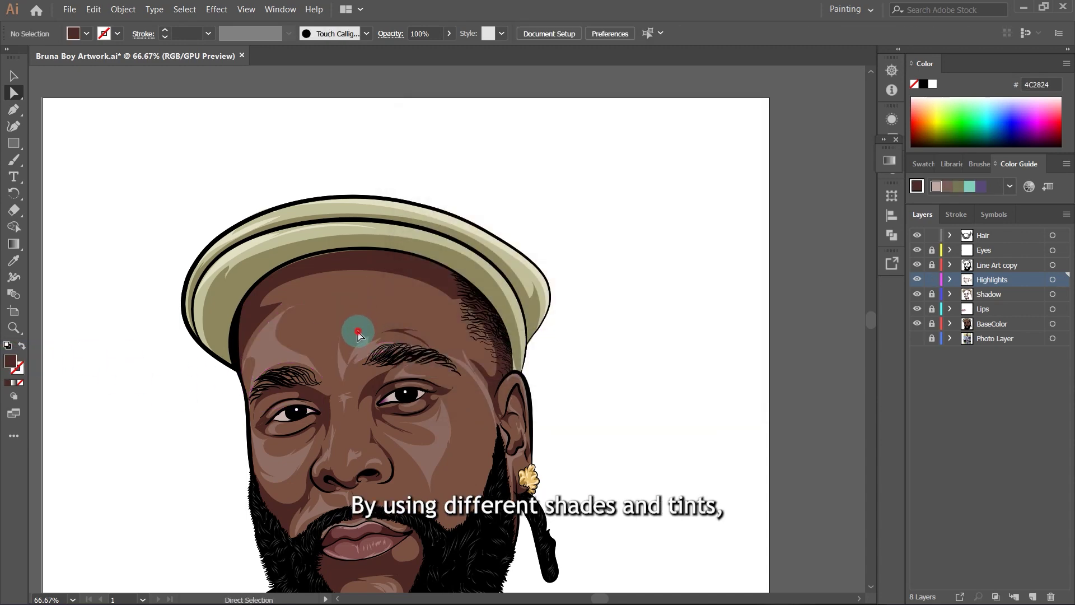
{"action": "scroll", "coordinate": [461, 431], "scroll_direction": "down", "scroll_amount": 3}
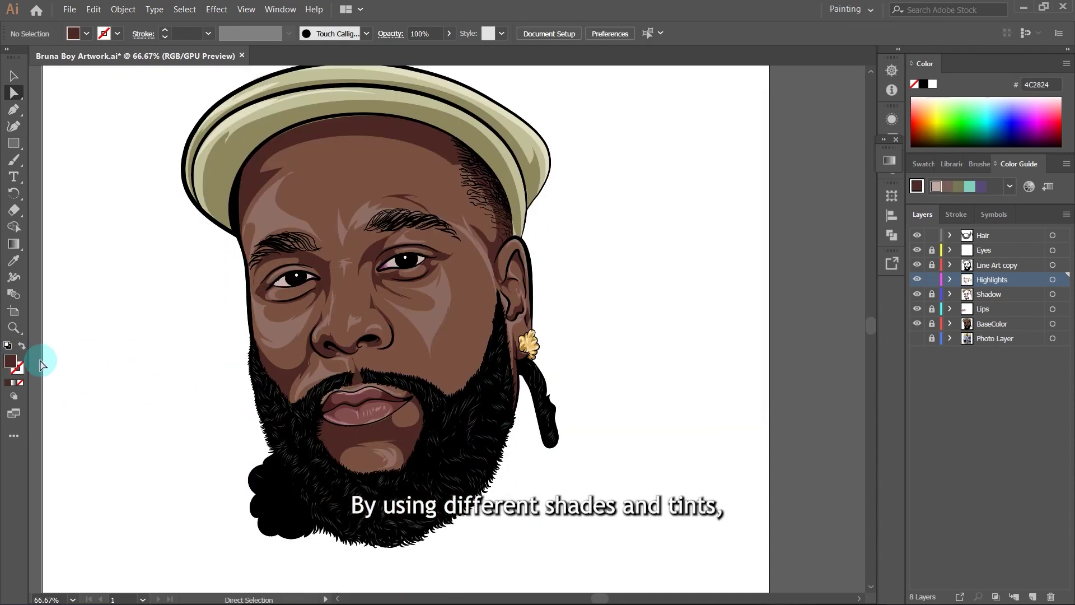
{"action": "scroll", "coordinate": [313, 372], "scroll_direction": "up", "scroll_amount": 1}
{"action": "scroll", "coordinate": [312, 374], "scroll_direction": "up", "scroll_amount": 1}
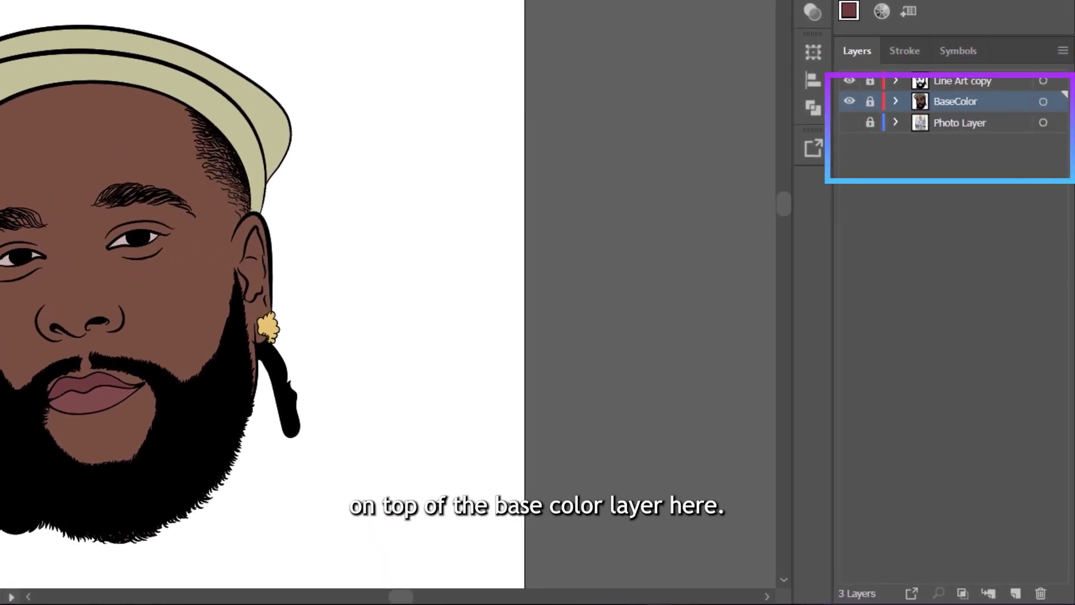
Create a new layer directly above BaseColor and name it Shadow.
{"action": "left_click", "coordinate": [1015, 593]}
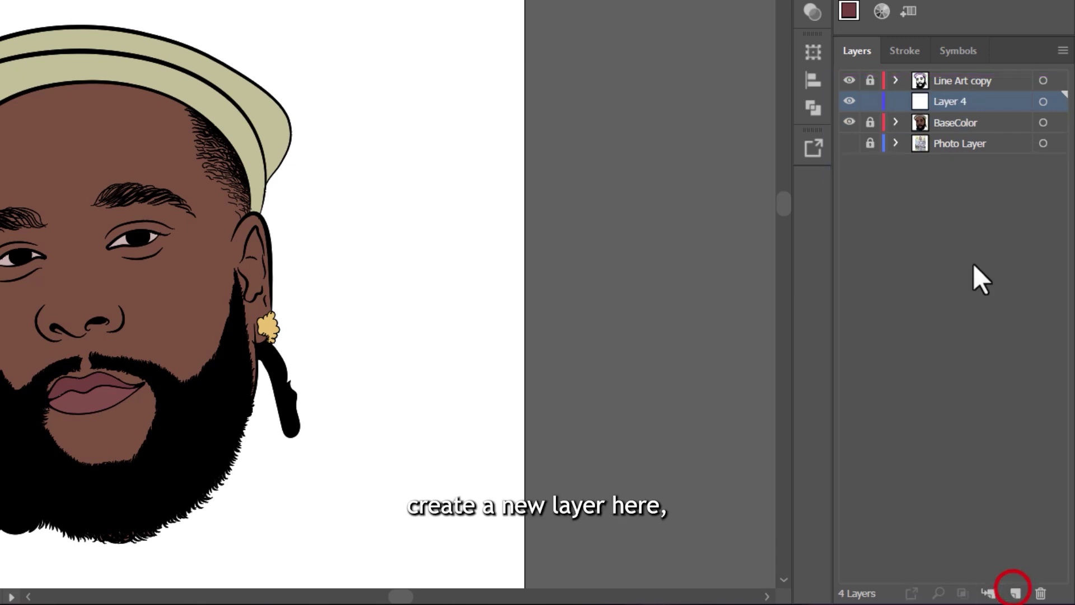
{"action": "double_click", "coordinate": [954, 100]}
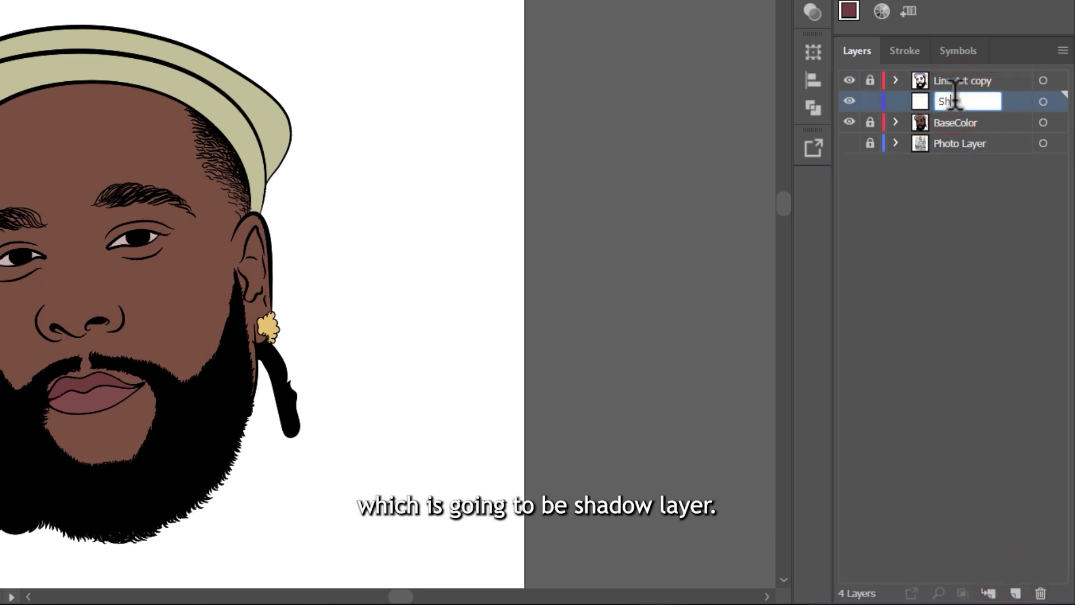
{"action": "type", "text": "Shadow"}
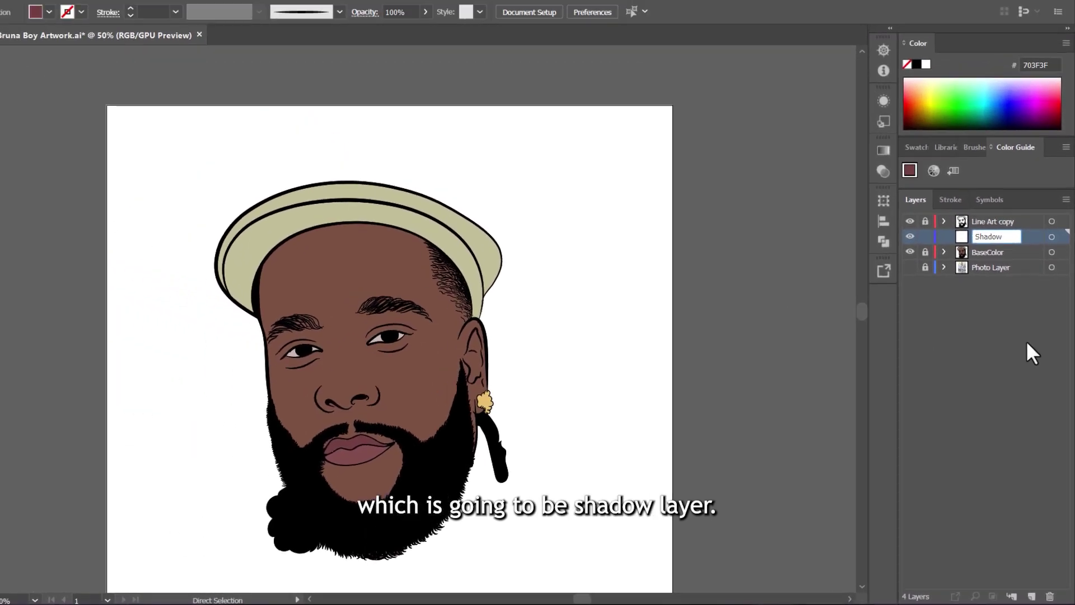
{"action": "left_click", "coordinate": [1028, 343]}
Sample the face's skin color with the Eyedropper and darken the fill to 562F29 as the shadow color.
{"action": "key", "text": "i"}
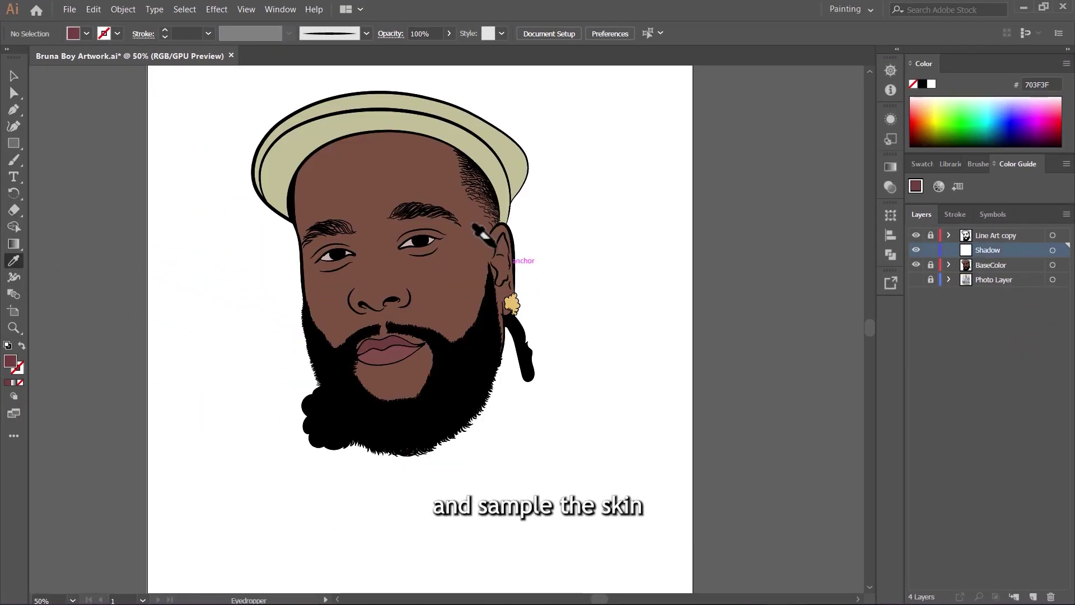
{"action": "scroll", "coordinate": [480, 235], "scroll_direction": "up", "scroll_amount": 2}
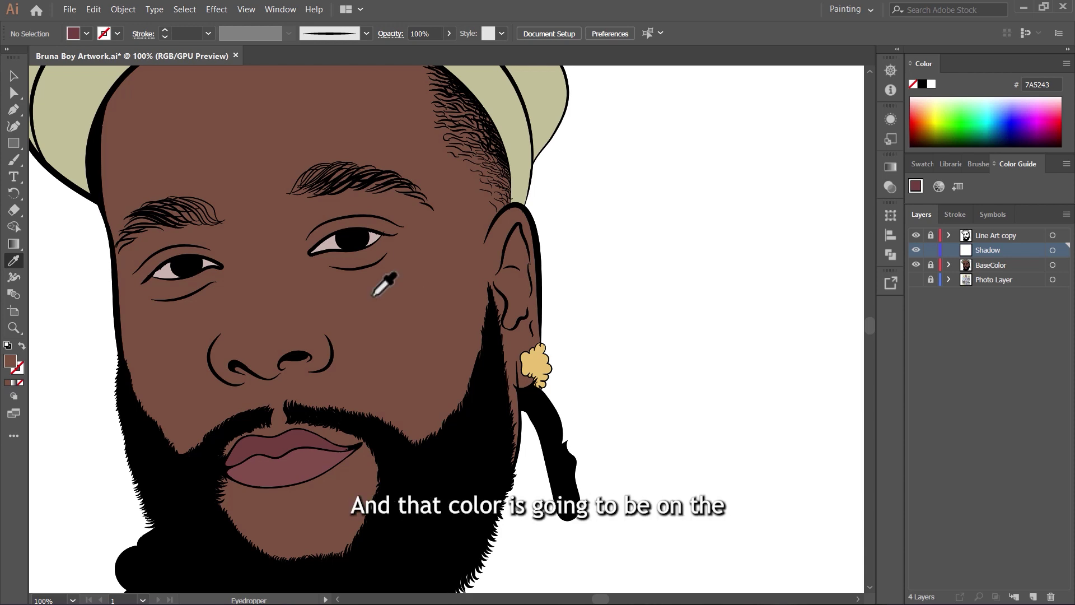
{"action": "double_click", "coordinate": [12, 361]}
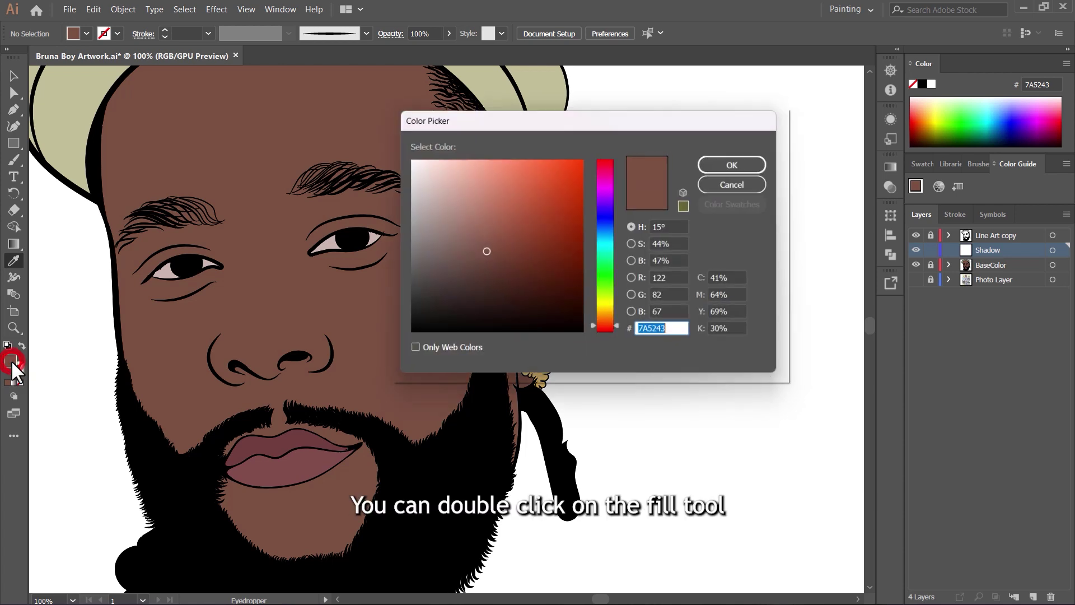
{"action": "left_click", "coordinate": [503, 269]}
{"action": "left_click", "coordinate": [608, 332]}
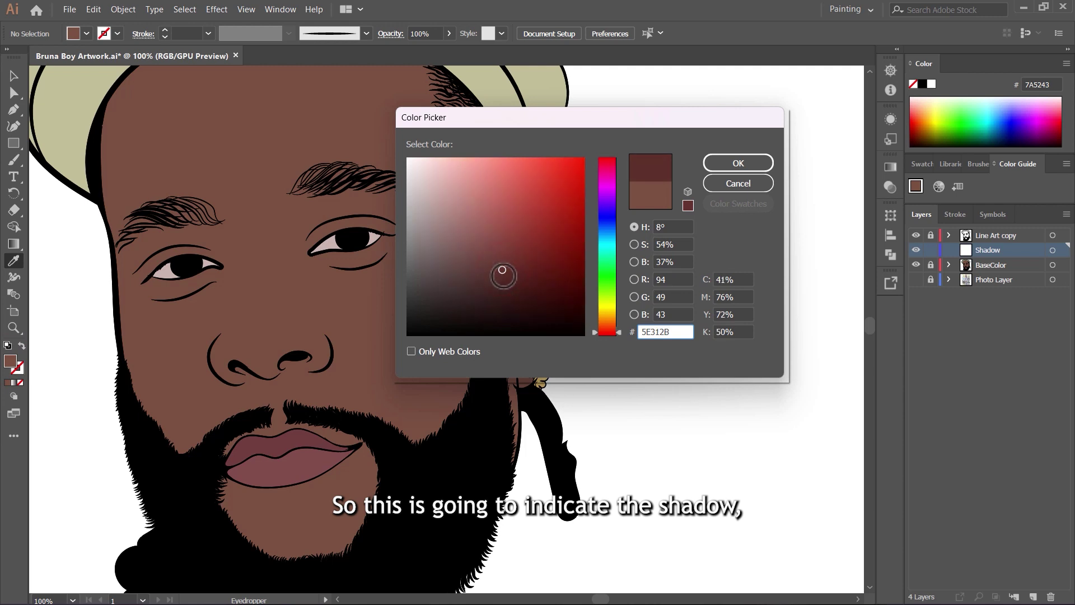
{"action": "left_click", "coordinate": [499, 273]}
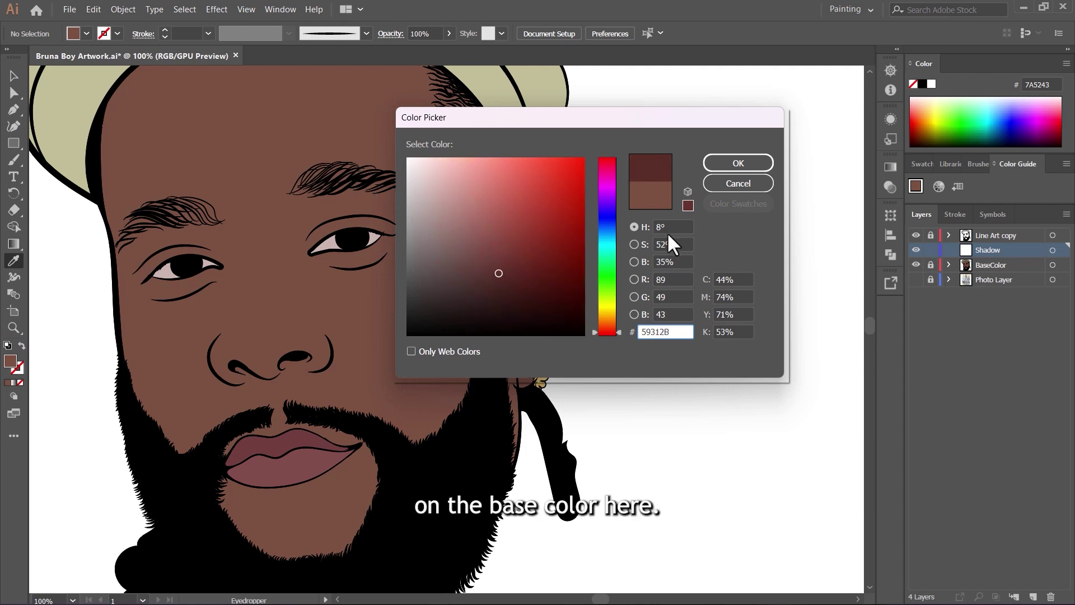
{"action": "left_click", "coordinate": [498, 275]}
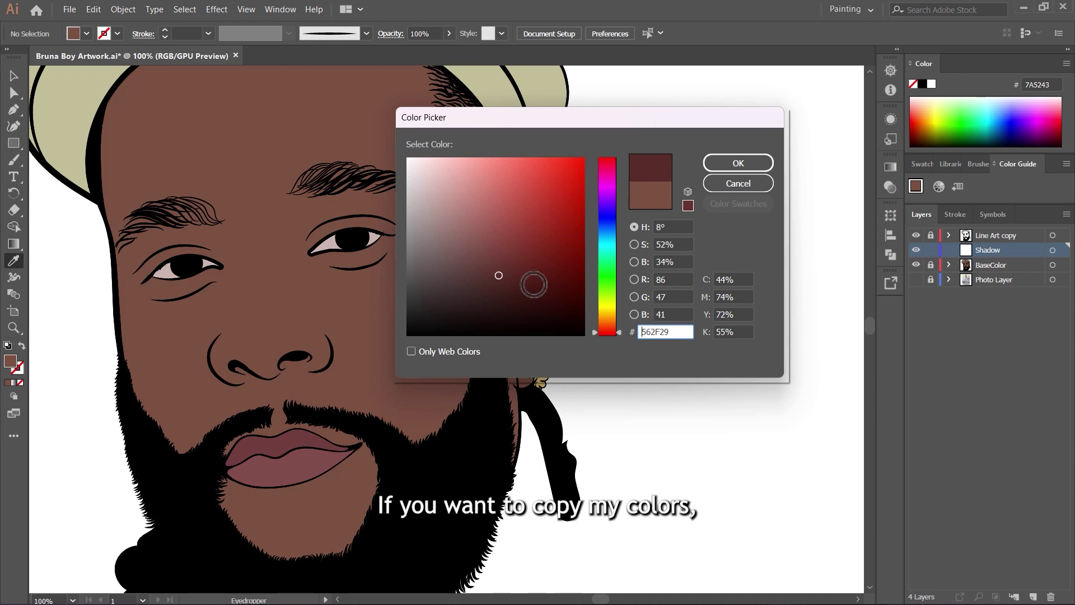
{"action": "left_click", "coordinate": [743, 168]}
{"action": "key", "text": "ctrl+minus"}
{"action": "key", "text": "ctrl+minus"}
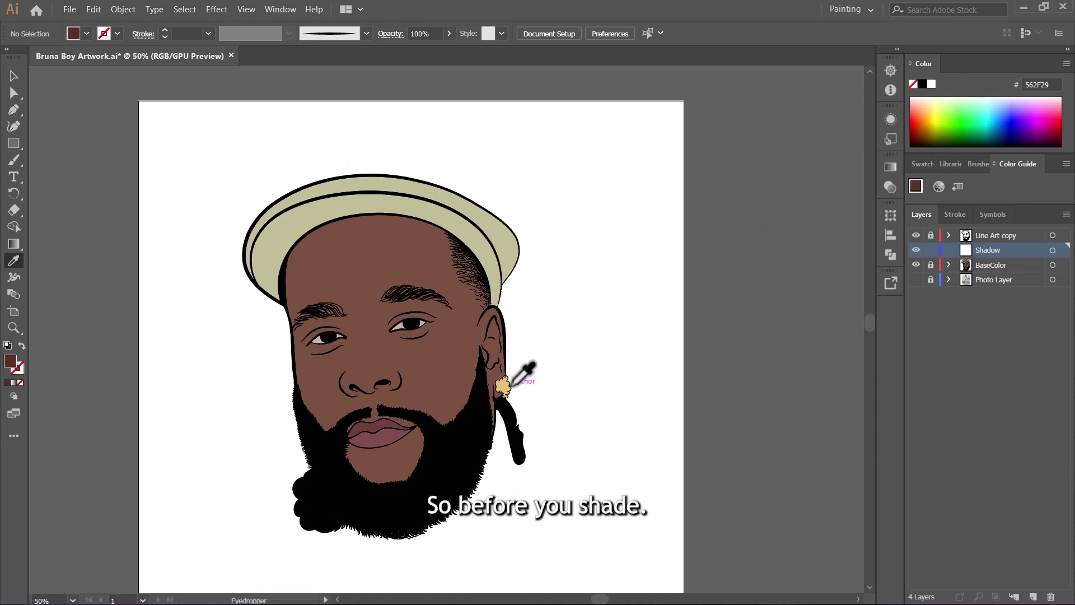
Show the Photo Layer and hide the BaseColor layer so the reference photo lies beneath the line art.
{"action": "left_click", "coordinate": [14, 76]}
{"action": "key", "text": "ctrl+plus"}
{"action": "key", "text": "ctrl+plus"}
{"action": "key", "text": "ctrl+plus"}
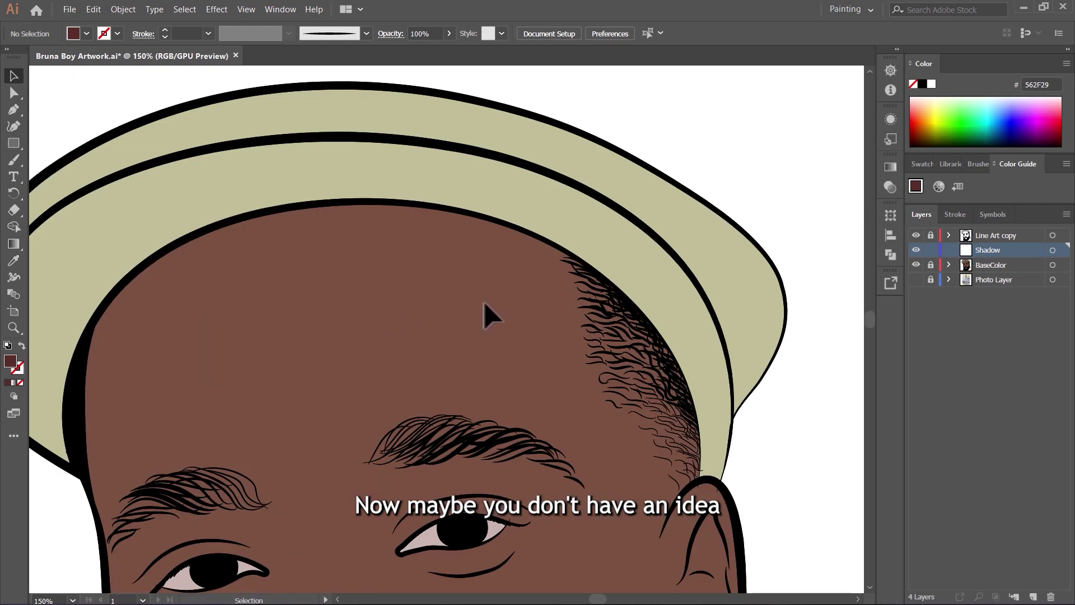
{"action": "scroll", "coordinate": [495, 224], "scroll_direction": "down", "scroll_amount": 5}
{"action": "scroll", "coordinate": [524, 280], "scroll_direction": "up", "scroll_amount": 4}
{"action": "scroll", "coordinate": [526, 280], "scroll_direction": "down", "scroll_amount": 3}
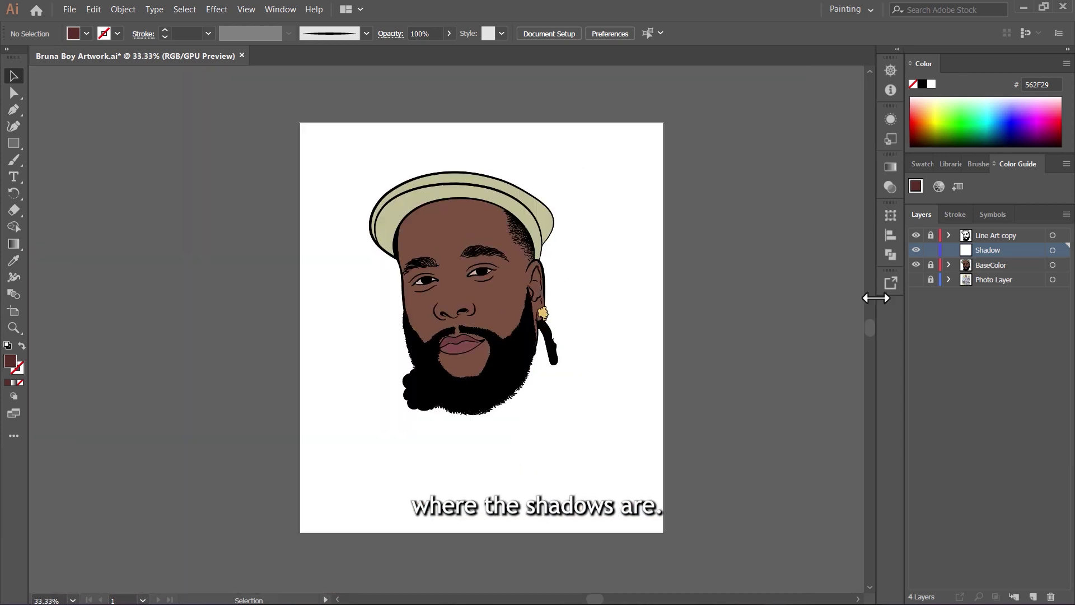
{"action": "left_click", "coordinate": [916, 280]}
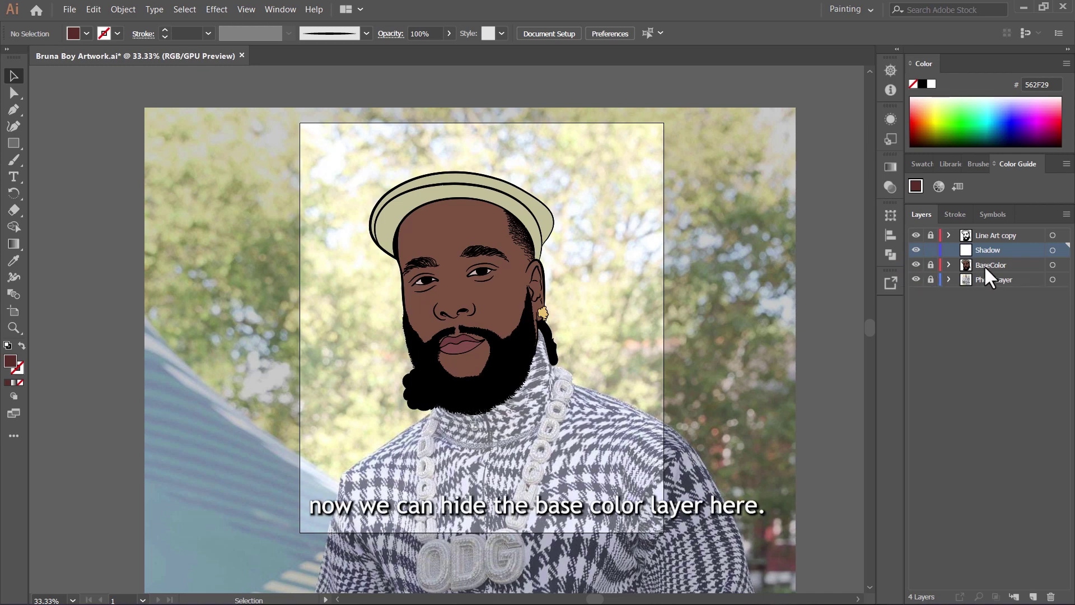
{"action": "left_click", "coordinate": [916, 265]}
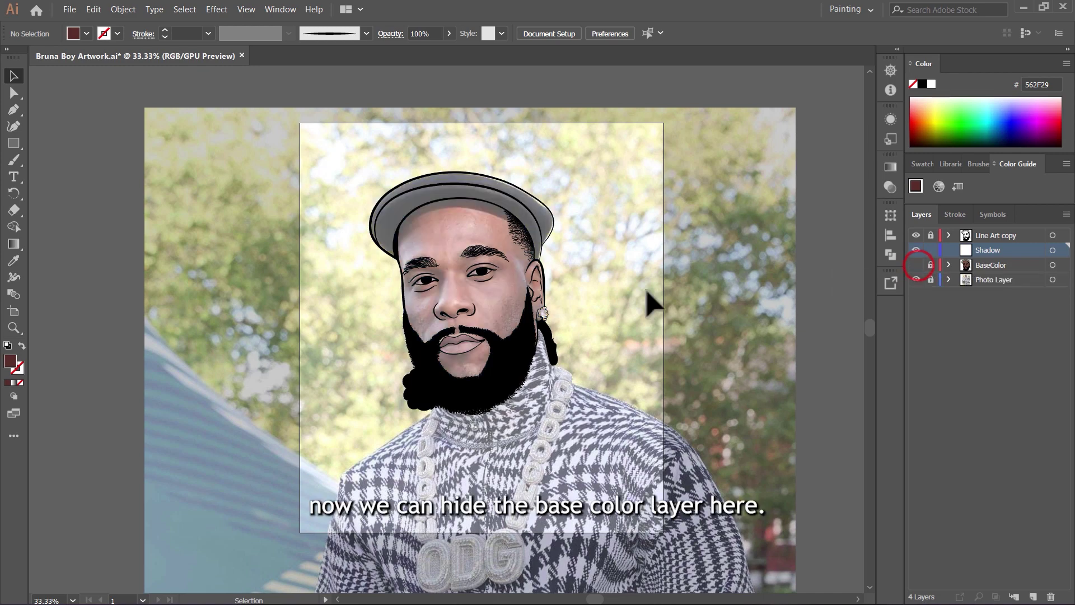
Unlock the Photo Layer and set the reference photo's opacity to 100%.
{"action": "left_click", "coordinate": [926, 280]}
{"action": "key", "text": "ctrl+1"}
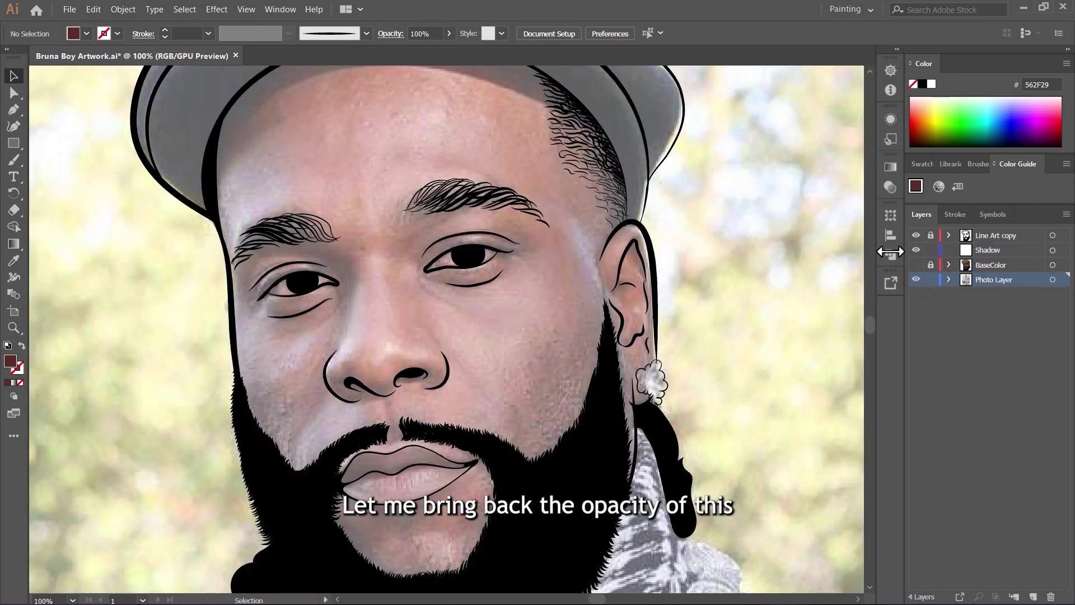
{"action": "left_click", "coordinate": [778, 256]}
{"action": "left_click", "coordinate": [563, 33]}
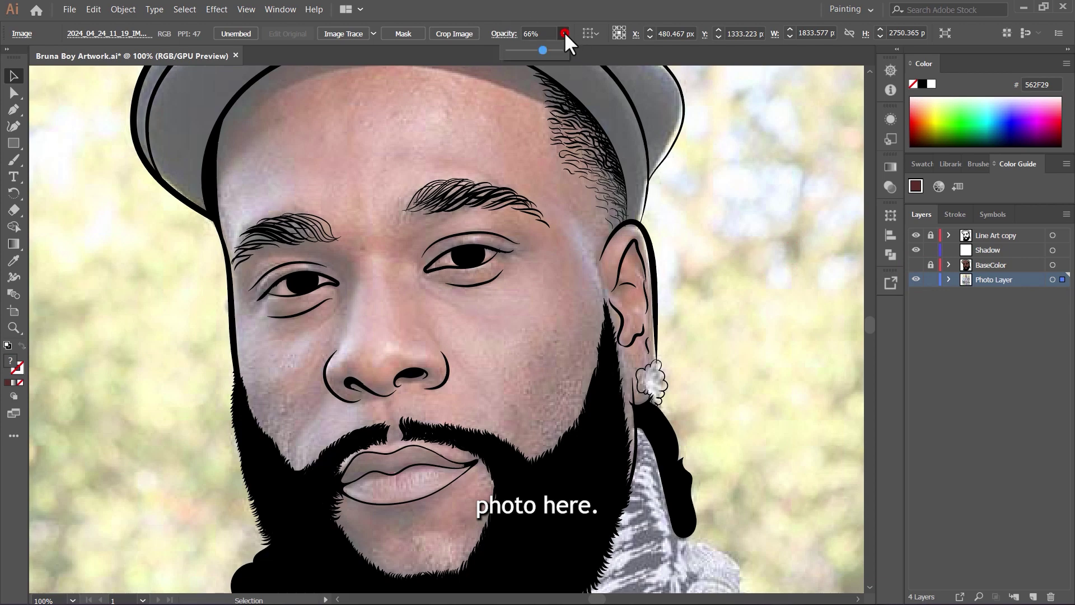
{"action": "left_click_drag", "start_coordinate": [542, 48], "coordinate": [705, 175]}
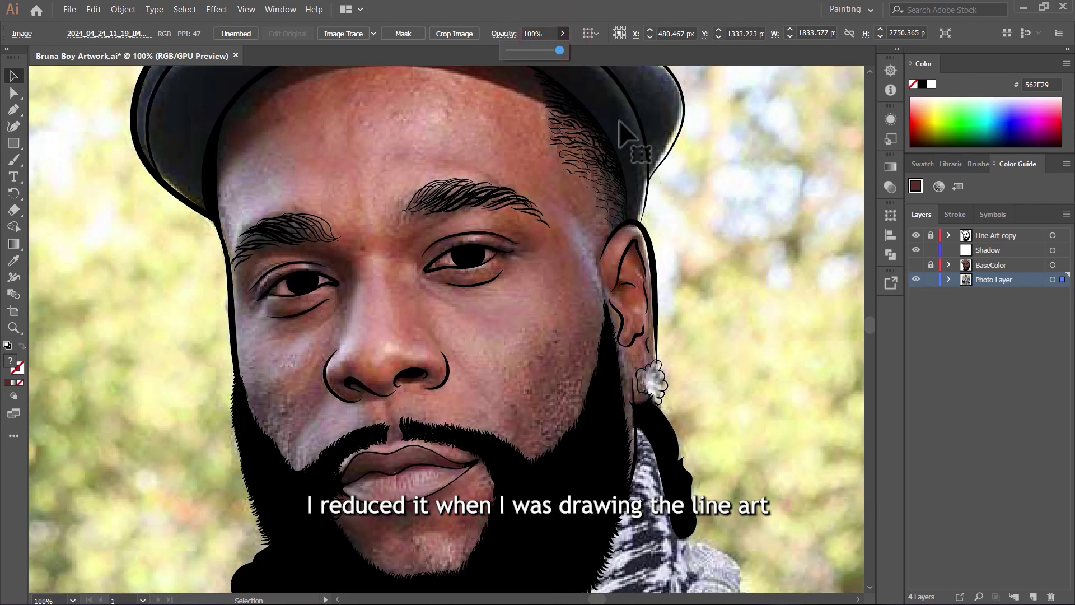
Lock the Photo Layer again and make Shadow the active layer.
{"action": "left_click", "coordinate": [555, 2]}
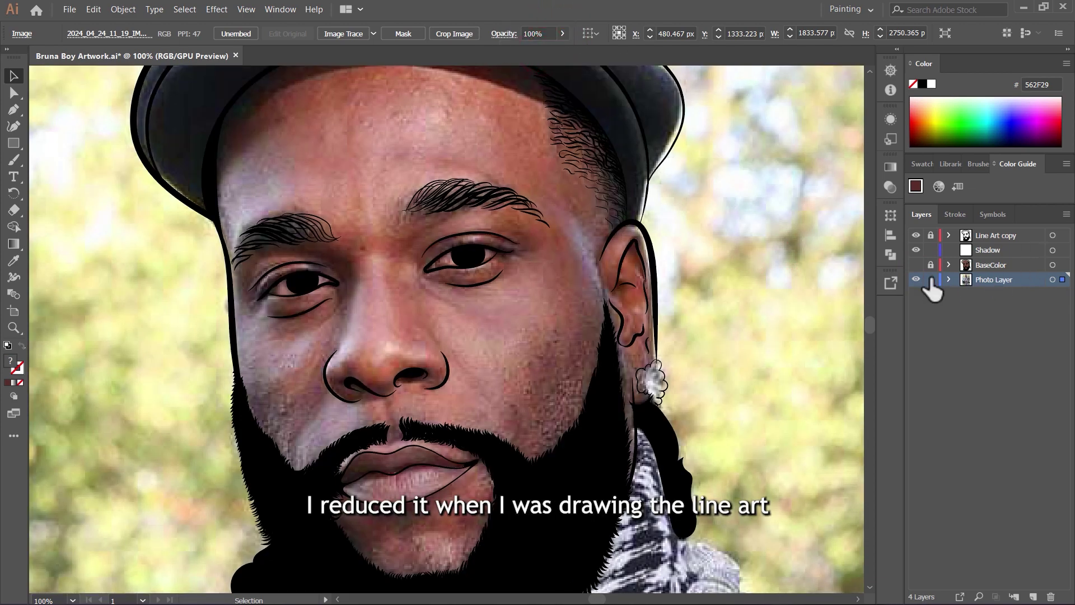
{"action": "left_click", "coordinate": [986, 251]}
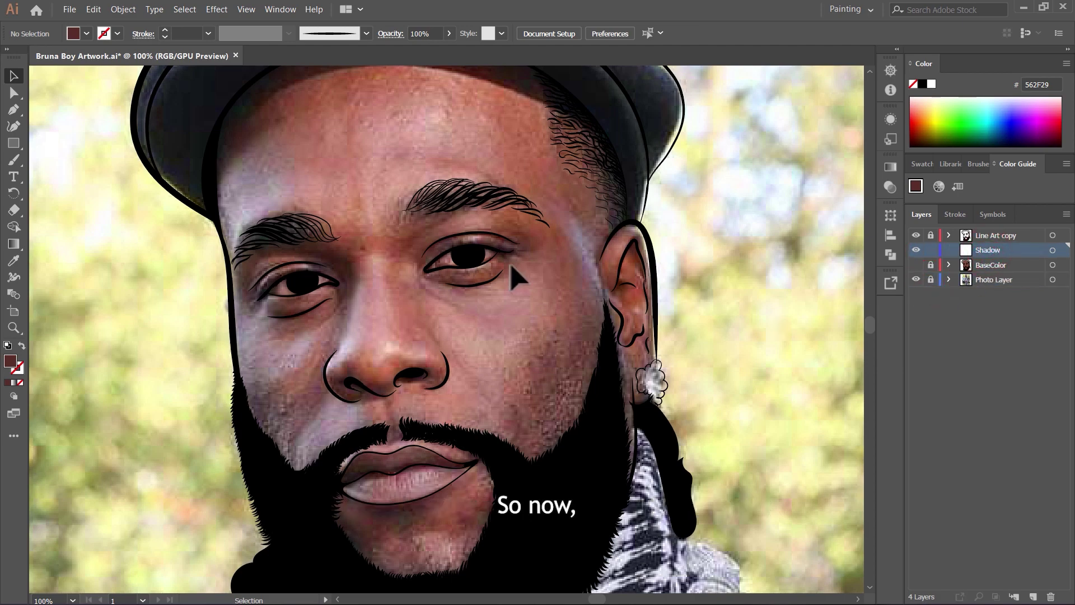
Examine the reference photo up close for the shadows around the eyes and nose and the bright highlights on the face.
{"action": "scroll", "coordinate": [485, 245], "scroll_direction": "down", "scroll_amount": 3}
{"action": "scroll", "coordinate": [479, 250], "scroll_direction": "up", "scroll_amount": 4}
{"action": "scroll", "coordinate": [530, 291], "scroll_direction": "down", "scroll_amount": 2}
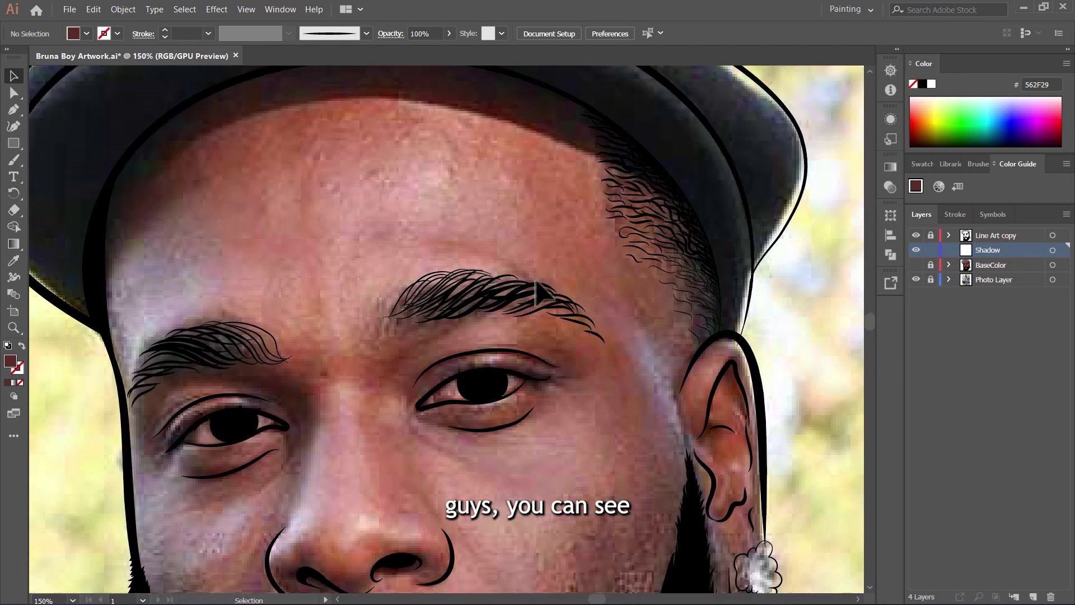
{"action": "scroll", "coordinate": [637, 216], "scroll_direction": "down", "scroll_amount": 1}
{"action": "scroll", "coordinate": [586, 164], "scroll_direction": "up", "scroll_amount": 1}
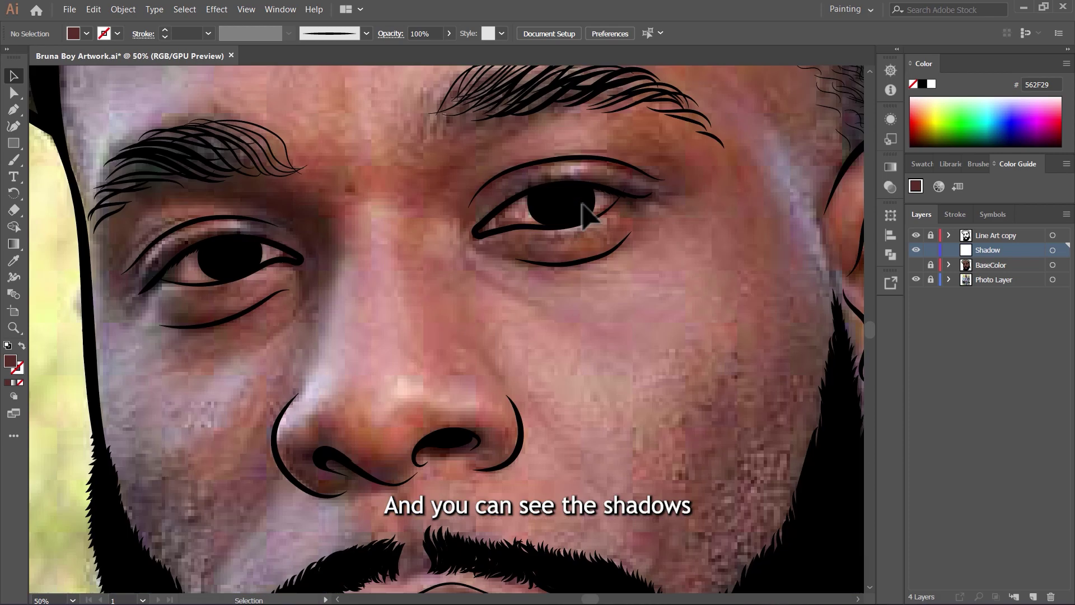
{"action": "scroll", "coordinate": [582, 211], "scroll_direction": "up", "scroll_amount": 5}
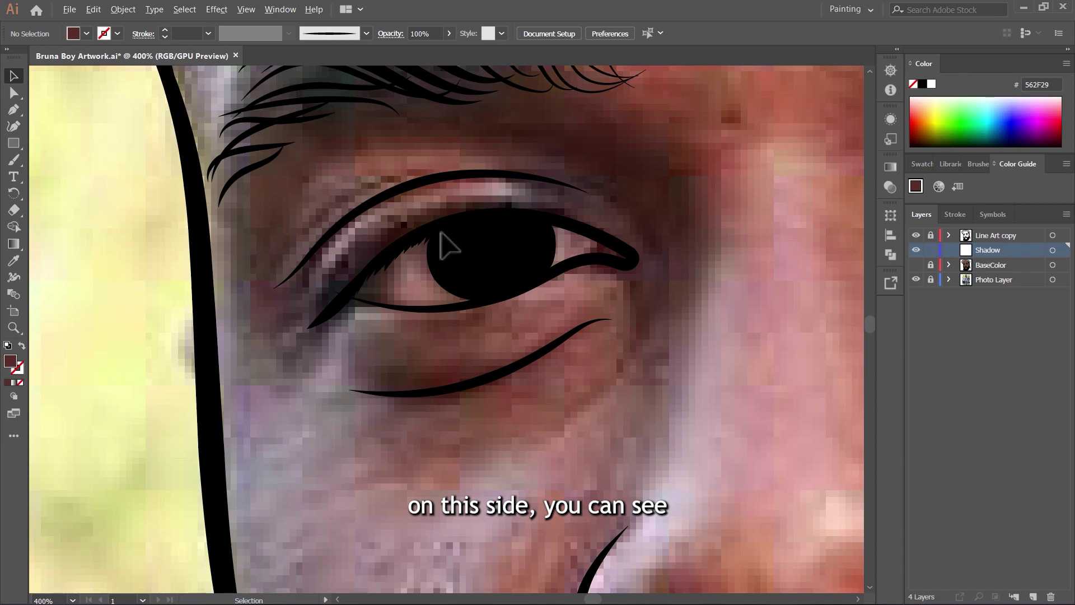
{"action": "scroll", "coordinate": [441, 232], "scroll_direction": "down", "scroll_amount": 4}
{"action": "left_click_drag", "start_coordinate": [672, 283], "coordinate": [574, 321]}
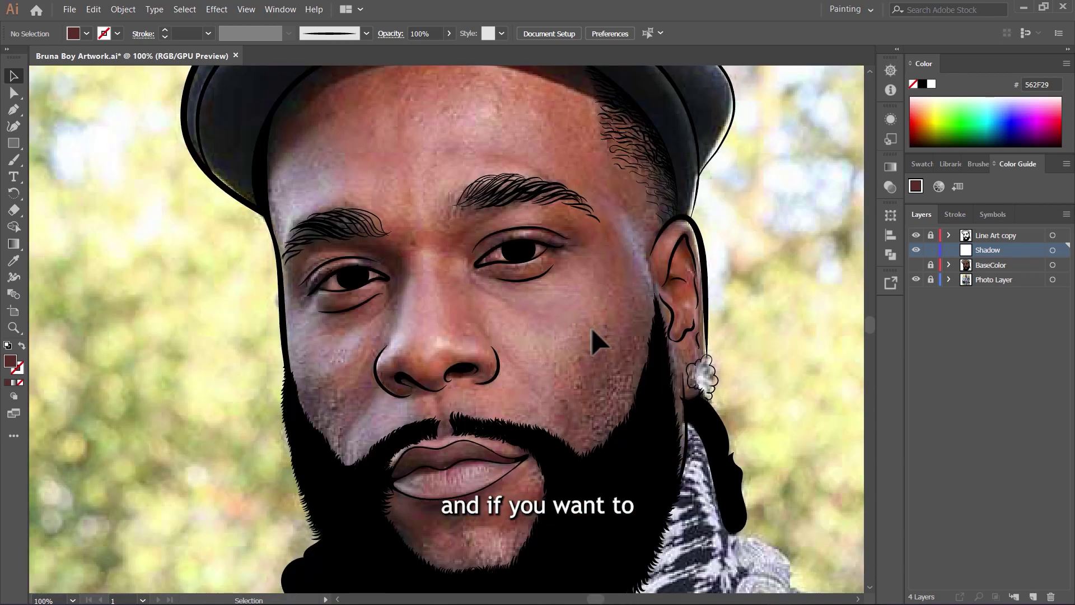
{"action": "scroll", "coordinate": [607, 324], "scroll_direction": "up", "scroll_amount": 3}
{"action": "key", "text": "ctrl+plus"}
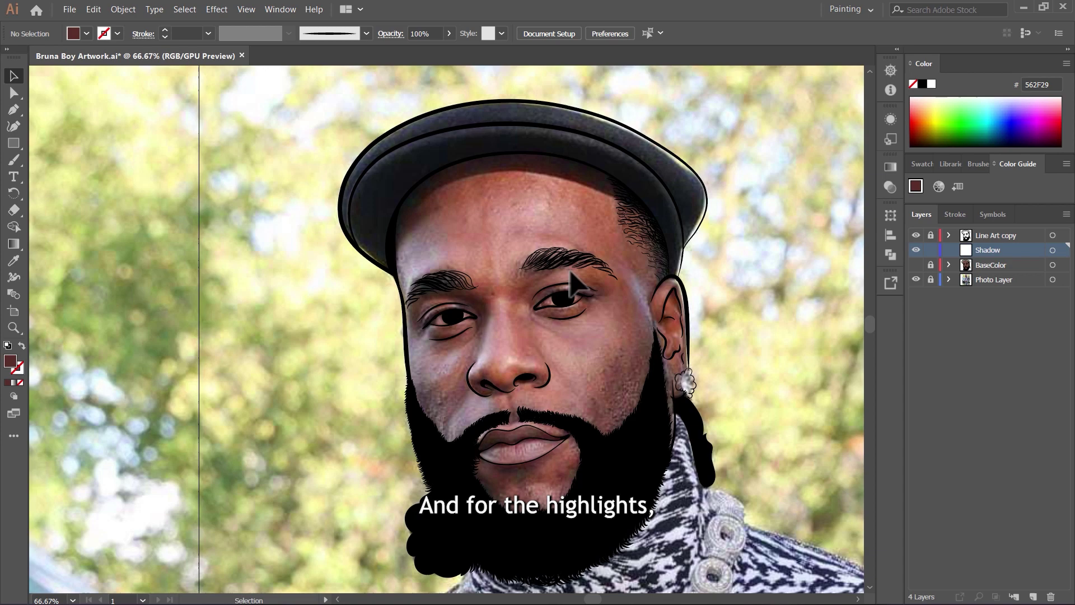
{"action": "key", "text": "ctrl+plus"}
{"action": "key", "text": "ctrl+plus"}
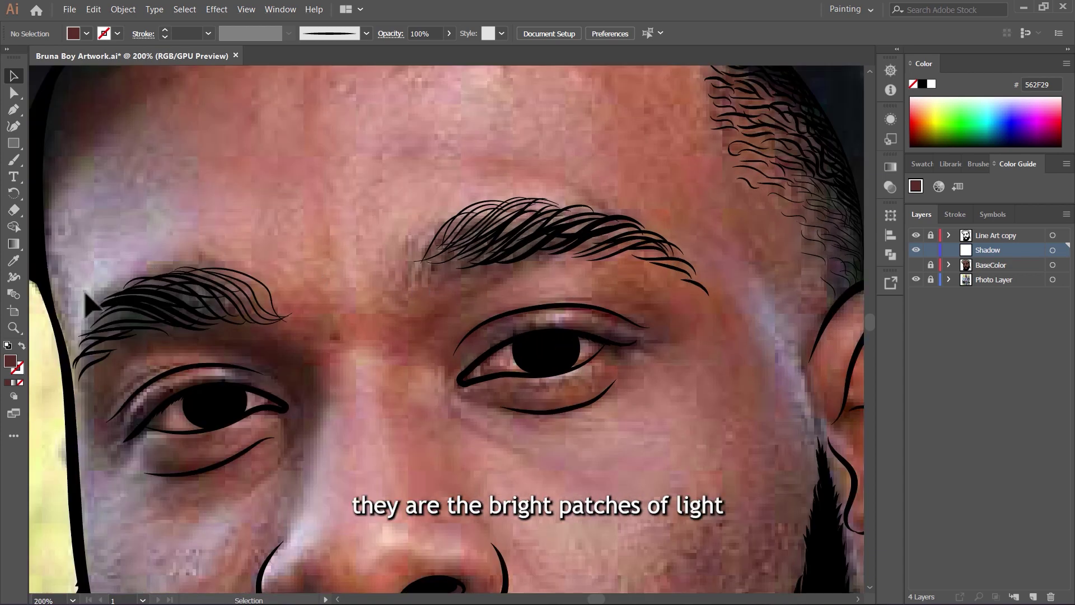
{"action": "scroll", "coordinate": [497, 196], "scroll_direction": "down", "scroll_amount": 2}
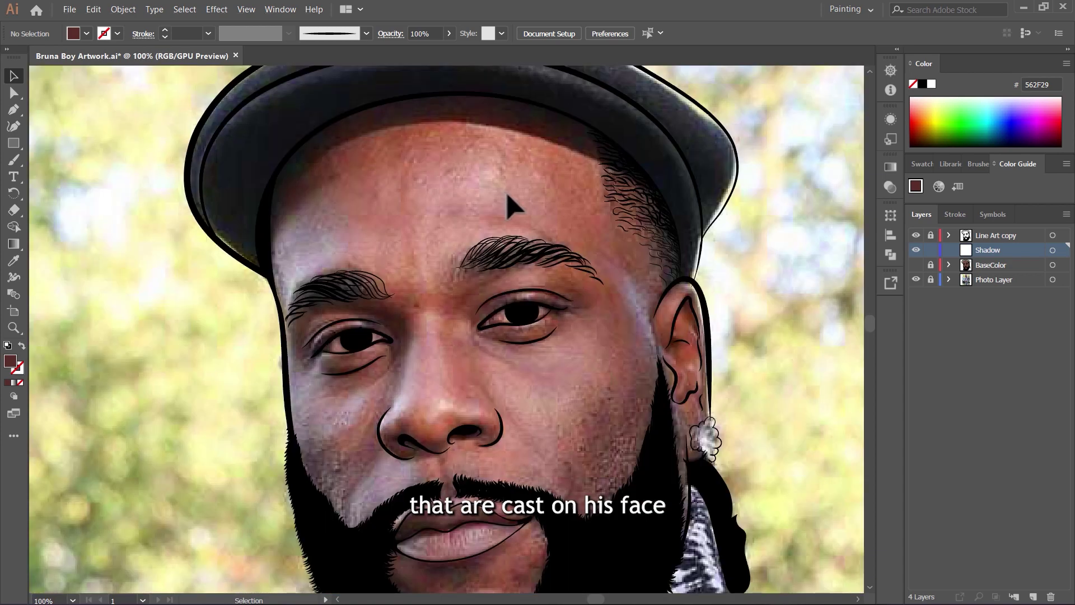
{"action": "scroll", "coordinate": [507, 194], "scroll_direction": "down", "scroll_amount": 2}
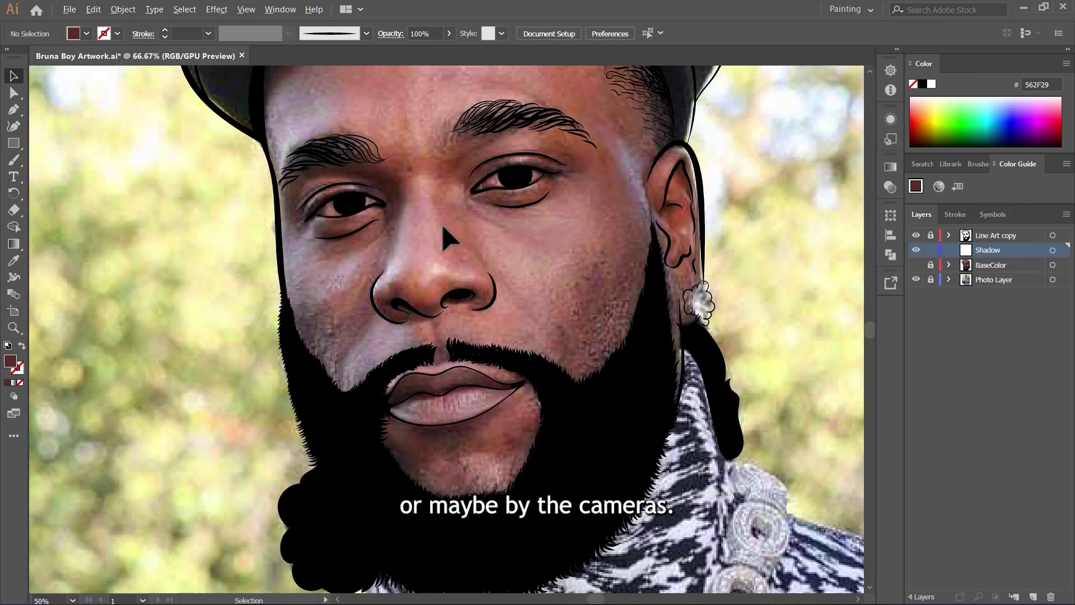
{"action": "key", "text": "ctrl+plus"}
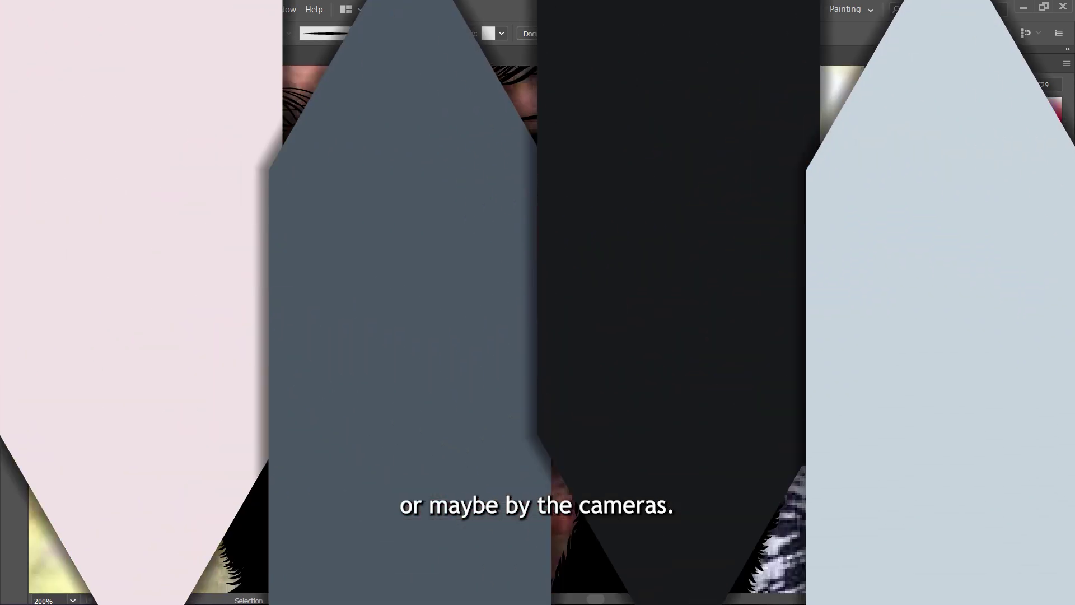
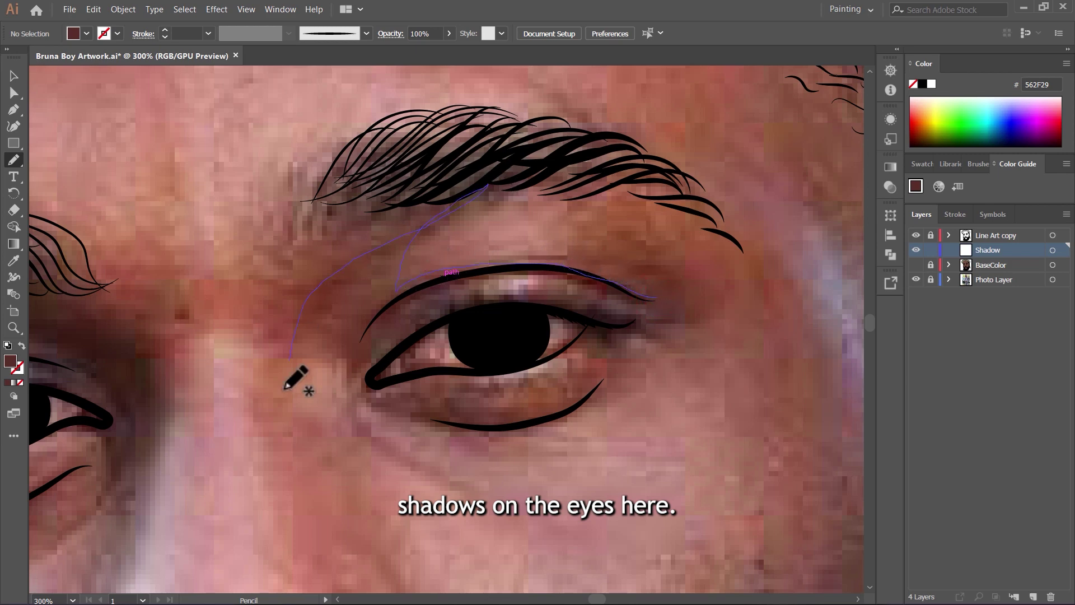
Draw a Pencil shadow shape around the eye nearer the visible ear, from the brow to below the lower lid, leaving lid highlights open.
{"action": "mouse_move", "coordinate": [358, 347]}
{"action": "left_mouse_down"}
{"action": "mouse_move", "coordinate": [398, 315]}
{"action": "mouse_move", "coordinate": [429, 323]}
{"action": "mouse_move", "coordinate": [453, 302]}
{"action": "left_mouse_up"}
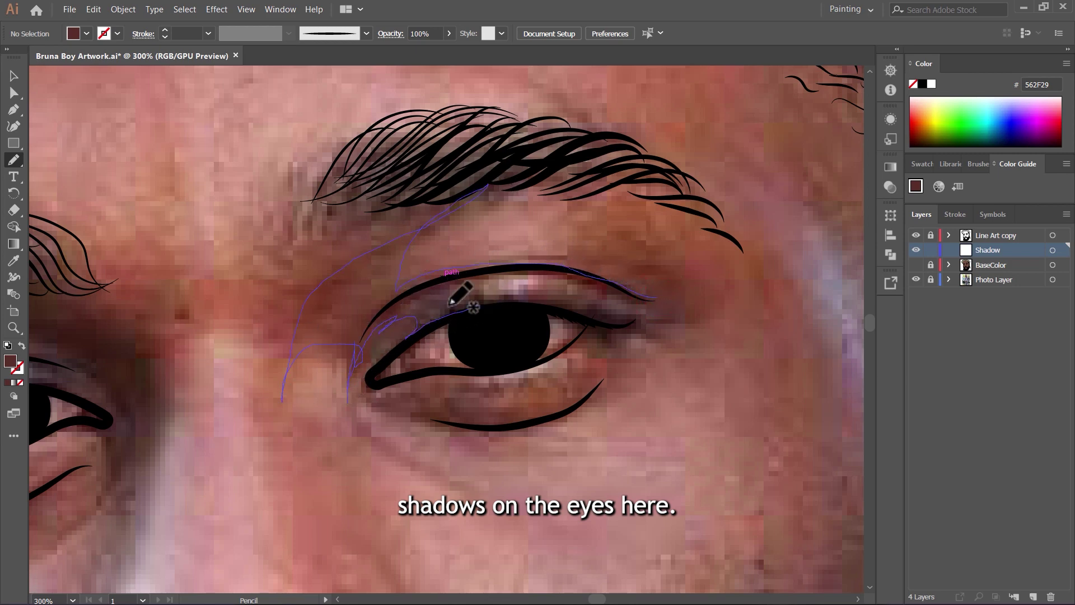
{"action": "mouse_move", "coordinate": [567, 282]}
{"action": "left_mouse_down"}
{"action": "mouse_move", "coordinate": [620, 305]}
{"action": "mouse_move", "coordinate": [547, 306]}
{"action": "mouse_move", "coordinate": [584, 323]}
{"action": "mouse_move", "coordinate": [573, 344]}
{"action": "left_mouse_up"}
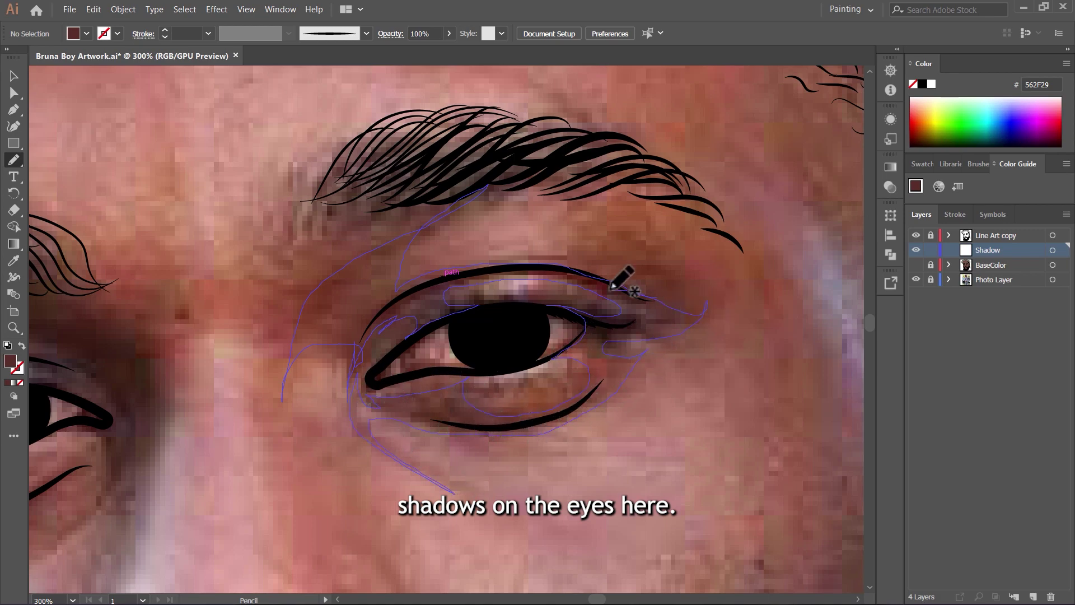
{"action": "left_click_drag", "start_coordinate": [610, 288], "coordinate": [612, 285]}
{"action": "key", "text": "v"}
{"action": "left_click", "coordinate": [697, 374]}
Show the BaseColor layer and check how the eye shadow looks against the flat skin color.
{"action": "scroll", "coordinate": [588, 345], "scroll_direction": "down", "scroll_amount": 6}
{"action": "left_click", "coordinate": [916, 265]}
{"action": "scroll", "coordinate": [589, 346], "scroll_direction": "up", "scroll_amount": 5}
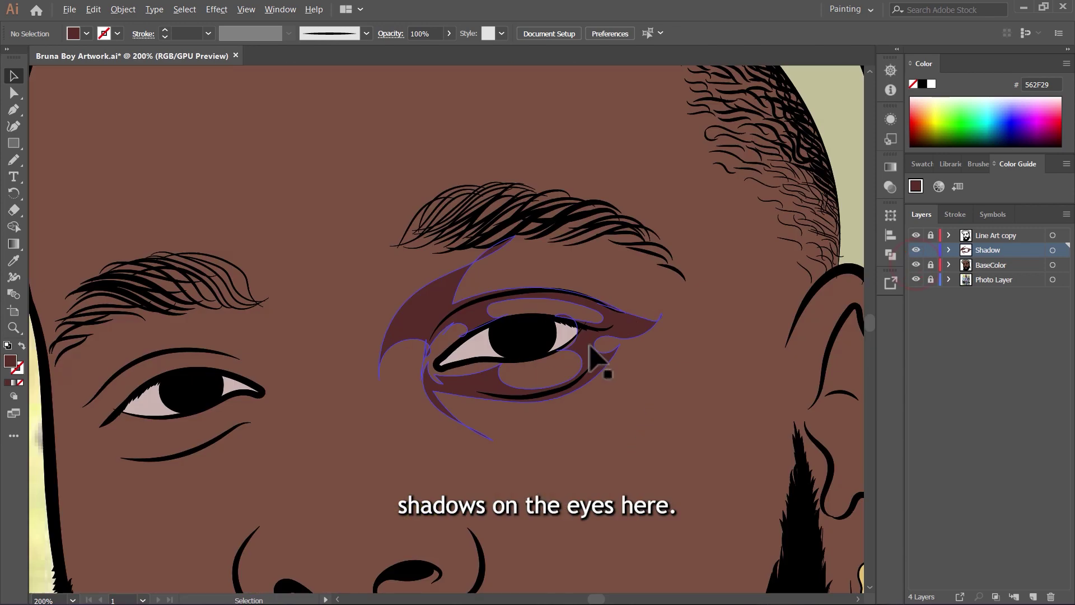
{"action": "scroll", "coordinate": [594, 358], "scroll_direction": "down", "scroll_amount": 3}
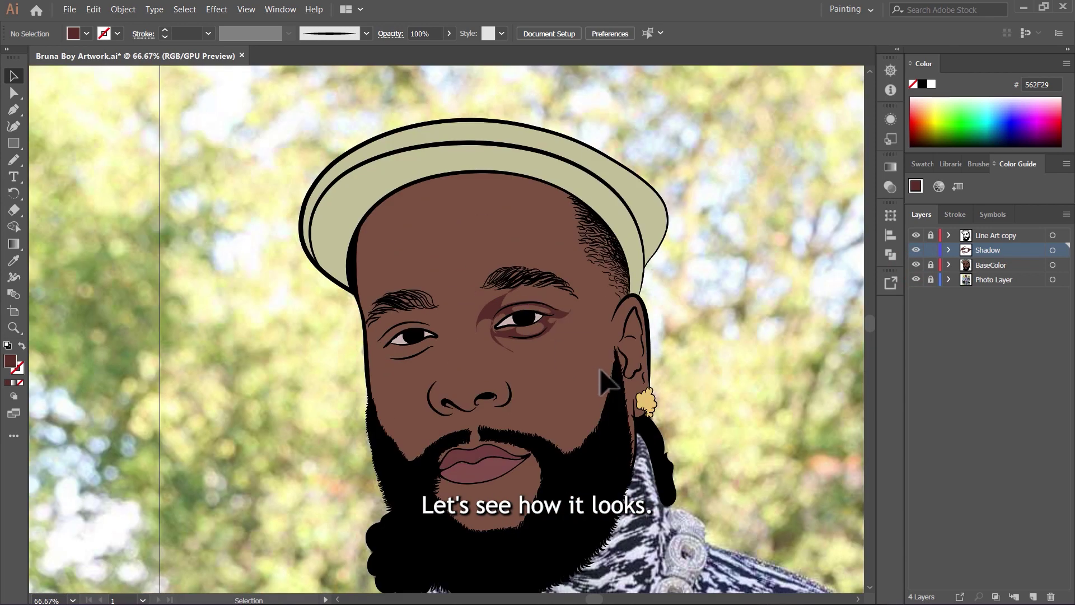
{"action": "scroll", "coordinate": [533, 331], "scroll_direction": "up", "scroll_amount": 4}
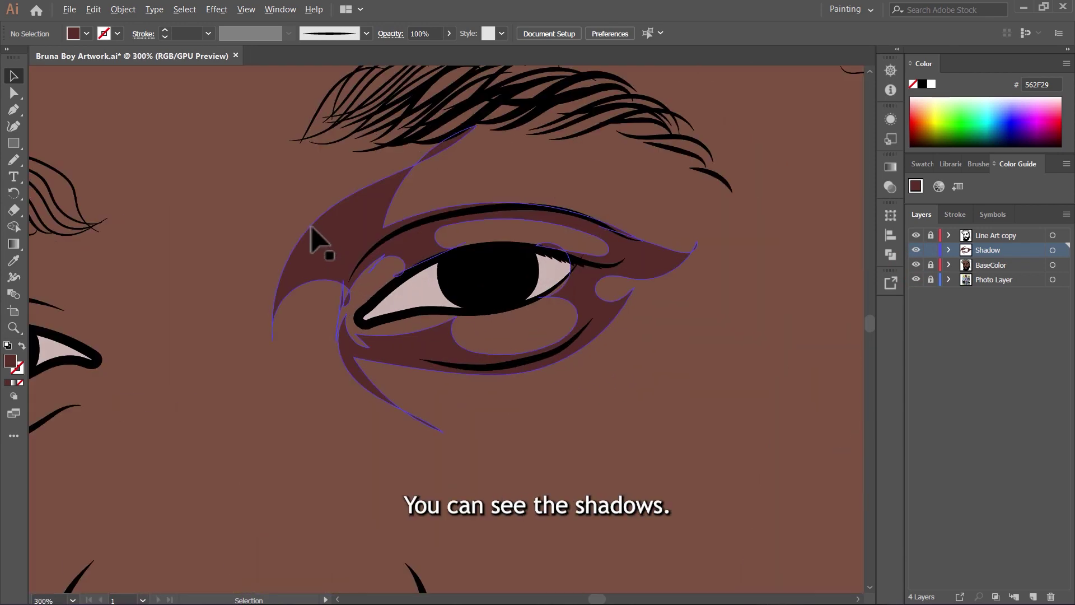
{"action": "scroll", "coordinate": [312, 239], "scroll_direction": "down", "scroll_amount": 4}
Darken the fill of the eye shadow shape to 4F2521.
{"action": "left_click", "coordinate": [272, 181]}
{"action": "scroll", "coordinate": [457, 306], "scroll_direction": "up", "scroll_amount": 1}
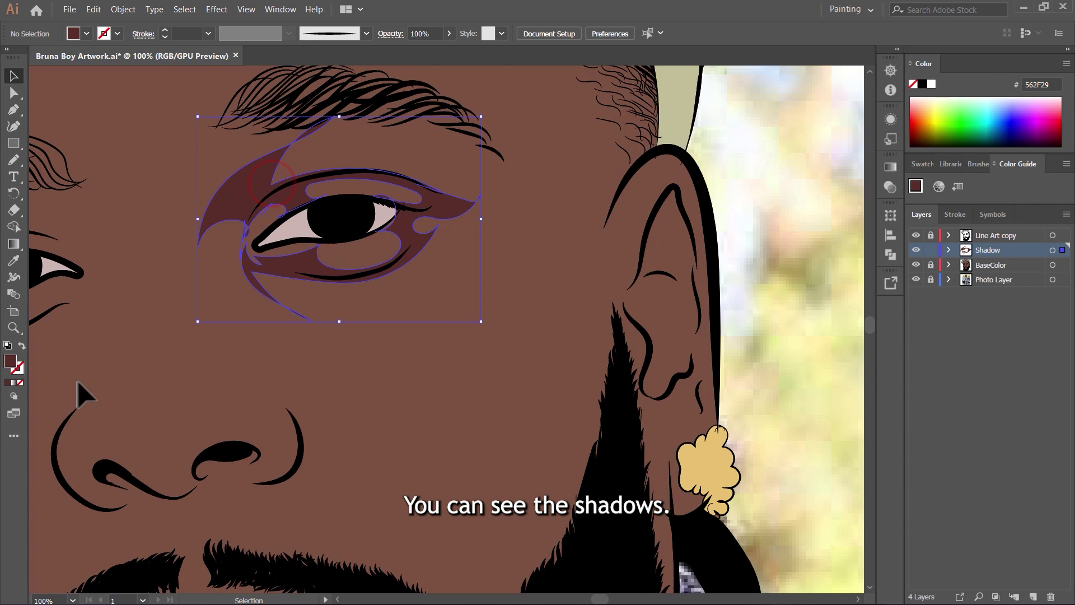
{"action": "double_click", "coordinate": [10, 362]}
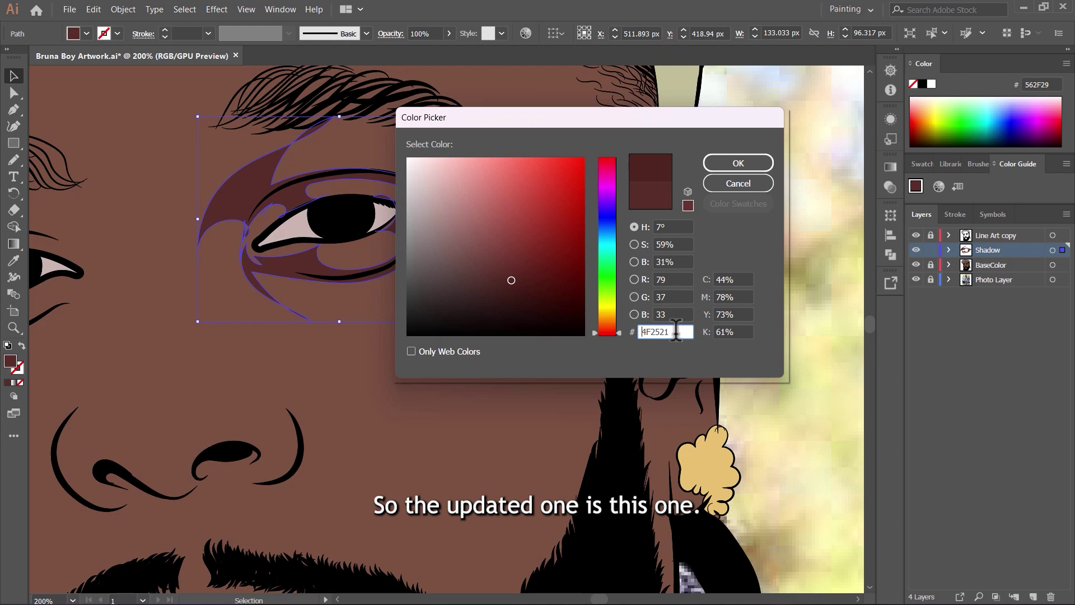
{"action": "left_click", "coordinate": [744, 162]}
{"action": "left_click", "coordinate": [443, 333]}
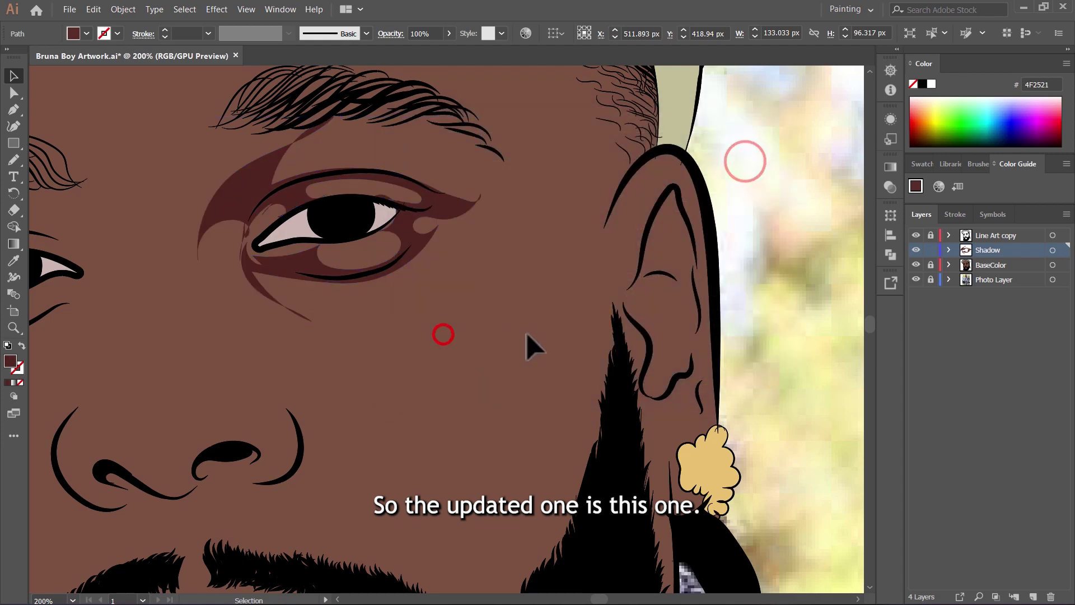
Hide the BaseColor layer again so the reference photo can be traced.
{"action": "scroll", "coordinate": [556, 336], "scroll_direction": "down", "scroll_amount": 5}
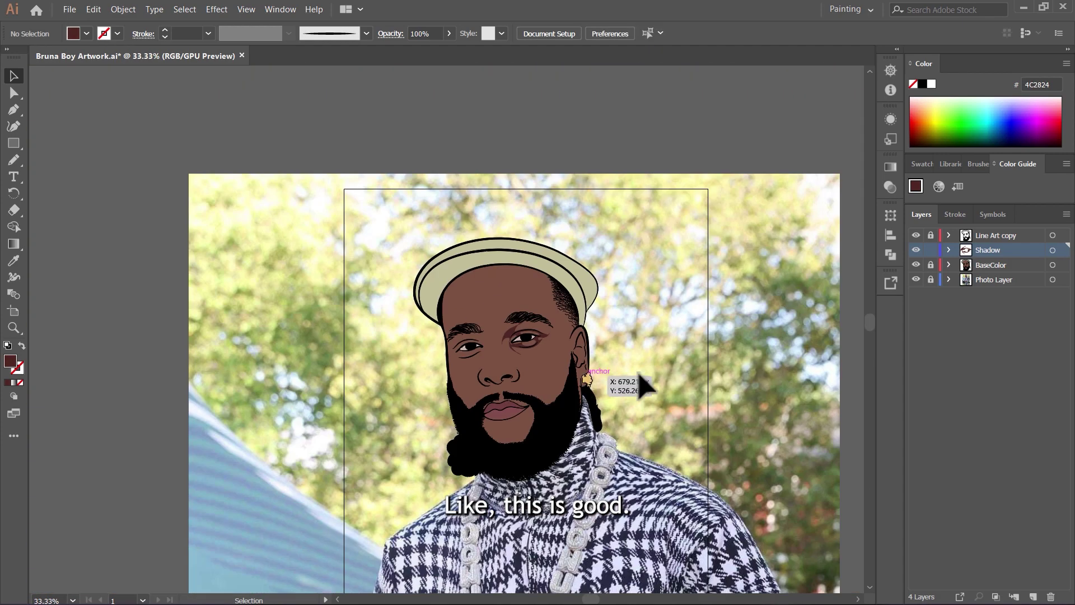
{"action": "left_click", "coordinate": [917, 265]}
{"action": "scroll", "coordinate": [672, 365], "scroll_direction": "down", "scroll_amount": 2}
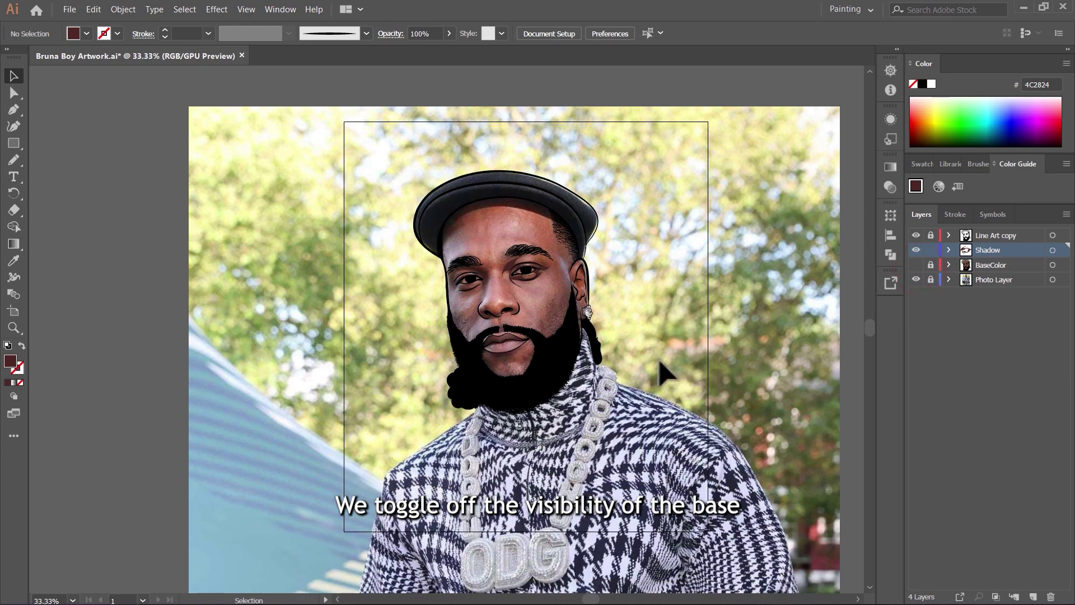
Draw the Pencil outline of the cap's shadow along the forehead, from the hairline across to the far side of the face.
{"action": "key", "text": "n"}
{"action": "scroll", "coordinate": [512, 233], "scroll_direction": "up", "scroll_amount": 5}
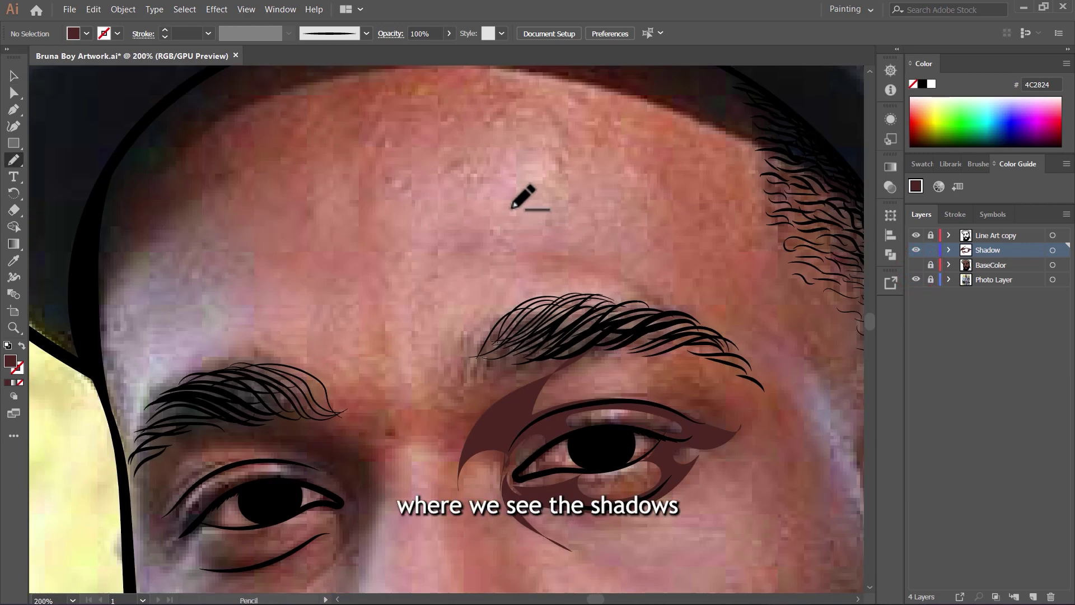
{"action": "key", "text": "ctrl+minus"}
{"action": "key", "text": "ctrl+minus"}
{"action": "key", "text": "ctrl+minus"}
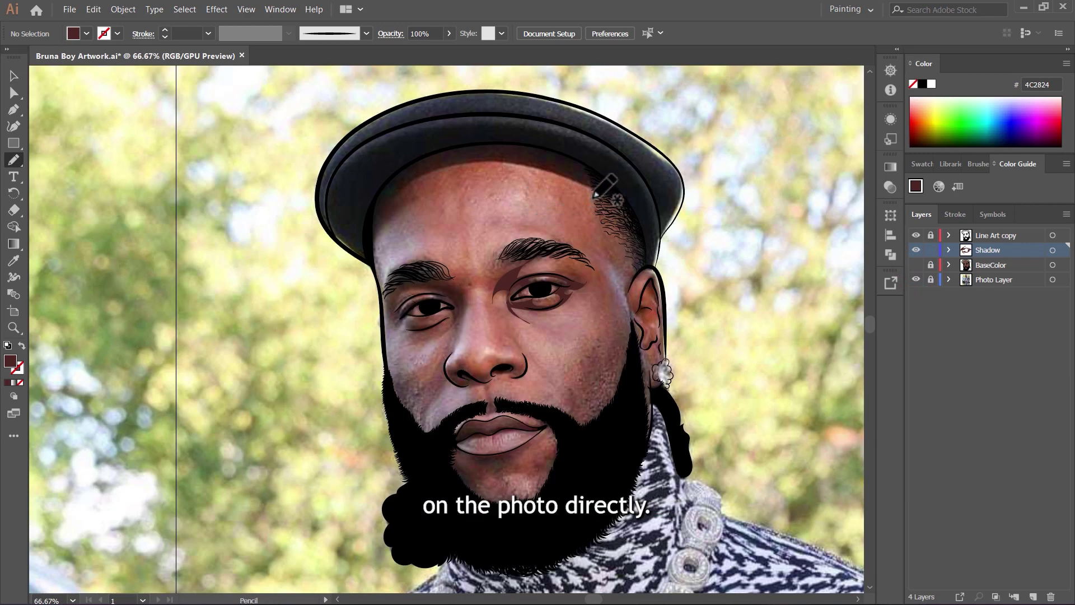
{"action": "scroll", "coordinate": [595, 190], "scroll_direction": "up", "scroll_amount": 1}
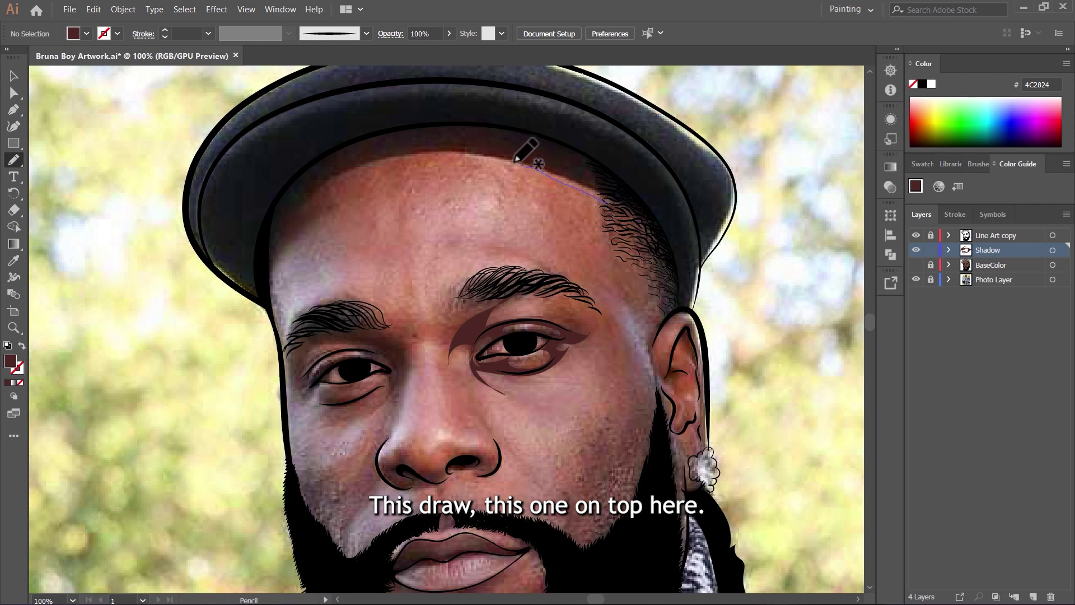
{"action": "left_click_drag", "start_coordinate": [430, 152], "coordinate": [308, 194]}
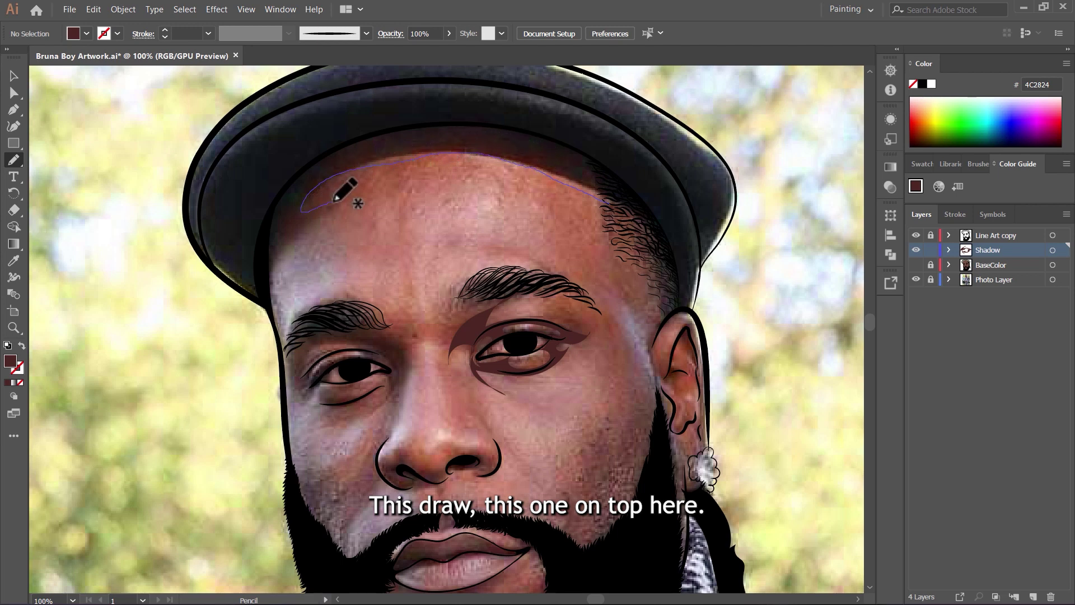
{"action": "mouse_move", "coordinate": [275, 310]}
{"action": "left_mouse_down"}
{"action": "mouse_move", "coordinate": [264, 232]}
{"action": "mouse_move", "coordinate": [294, 182]}
{"action": "mouse_move", "coordinate": [361, 139]}
{"action": "mouse_move", "coordinate": [501, 130]}
{"action": "mouse_move", "coordinate": [564, 149]}
{"action": "mouse_move", "coordinate": [645, 204]}
{"action": "mouse_move", "coordinate": [683, 308]}
{"action": "mouse_move", "coordinate": [626, 356]}
{"action": "mouse_move", "coordinate": [612, 444]}
{"action": "left_mouse_up"}
Continue the cap shadow's outline along the ear, temple and hairline, and join it to the forehead edge.
{"action": "scroll", "coordinate": [678, 307], "scroll_direction": "up", "scroll_amount": 3}
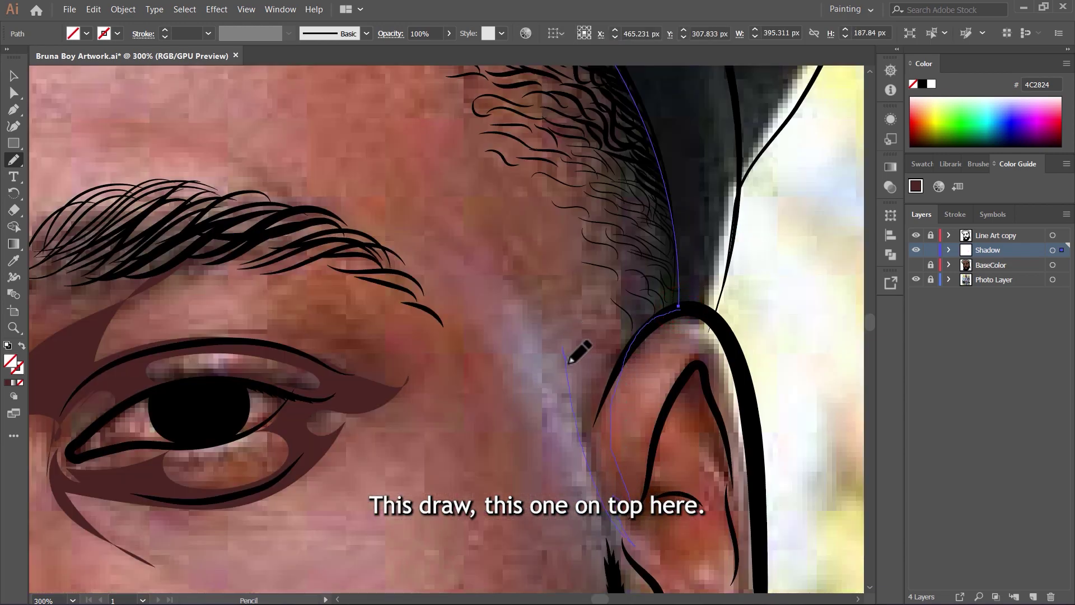
{"action": "left_click_drag", "start_coordinate": [580, 329], "coordinate": [573, 148]}
{"action": "scroll", "coordinate": [628, 271], "scroll_direction": "down", "scroll_amount": 2}
{"action": "scroll", "coordinate": [628, 271], "scroll_direction": "up", "scroll_amount": 2}
{"action": "mouse_move", "coordinate": [597, 279]}
{"action": "left_mouse_down"}
{"action": "mouse_move", "coordinate": [565, 218]}
{"action": "mouse_move", "coordinate": [536, 199]}
{"action": "left_mouse_up"}
{"action": "scroll", "coordinate": [536, 200], "scroll_direction": "up", "scroll_amount": 1}
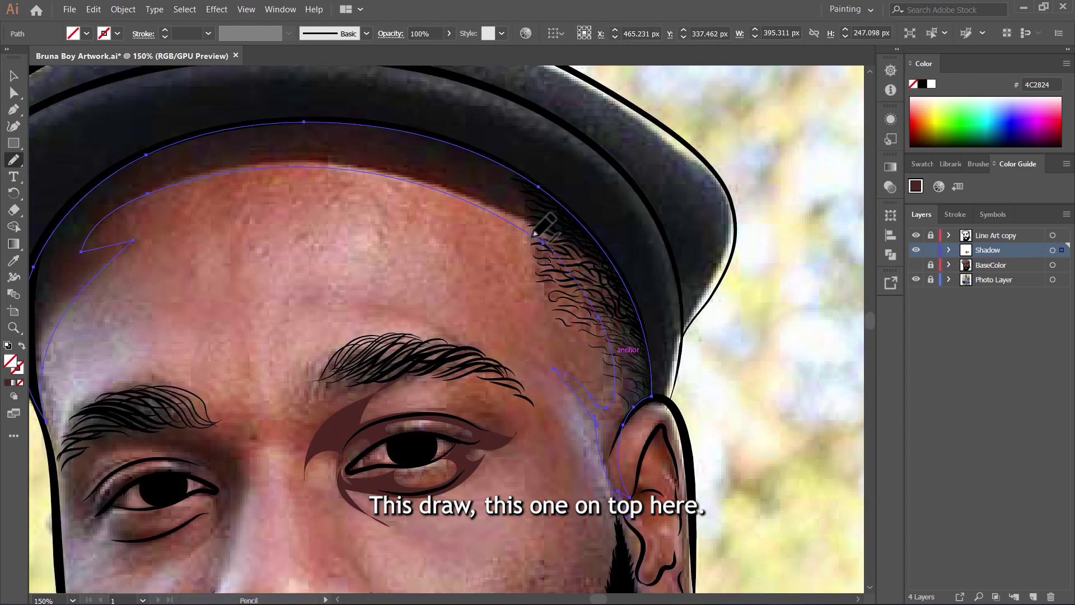
{"action": "scroll", "coordinate": [538, 224], "scroll_direction": "down", "scroll_amount": 1}
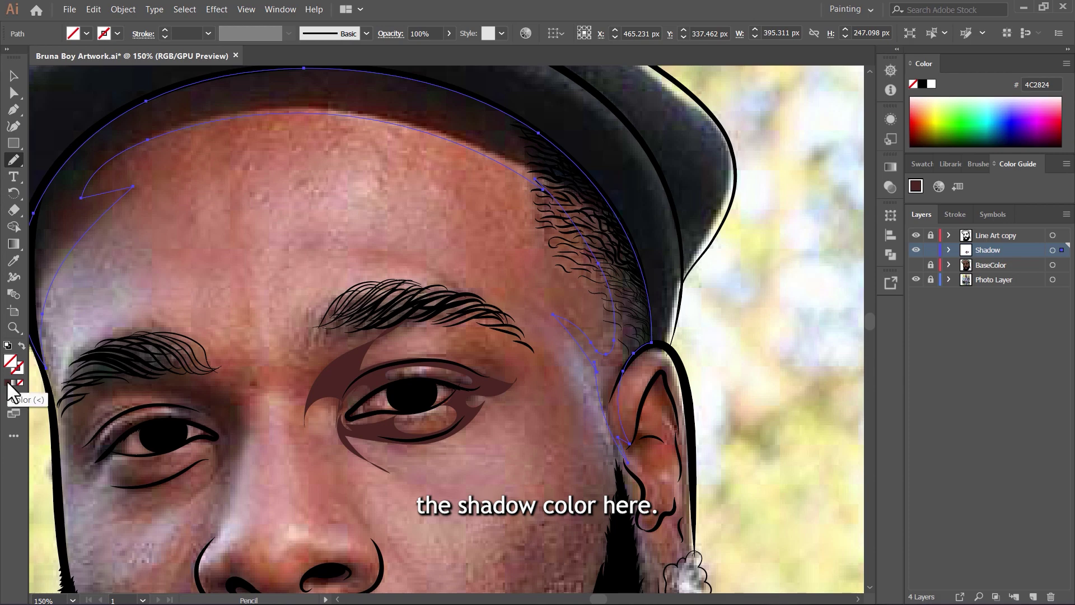
Fill the forehead and temple shadow shape with the shadow color 4C2824 and deselect it.
{"action": "left_click", "coordinate": [6, 381]}
{"action": "scroll", "coordinate": [96, 384], "scroll_direction": "up", "scroll_amount": 3}
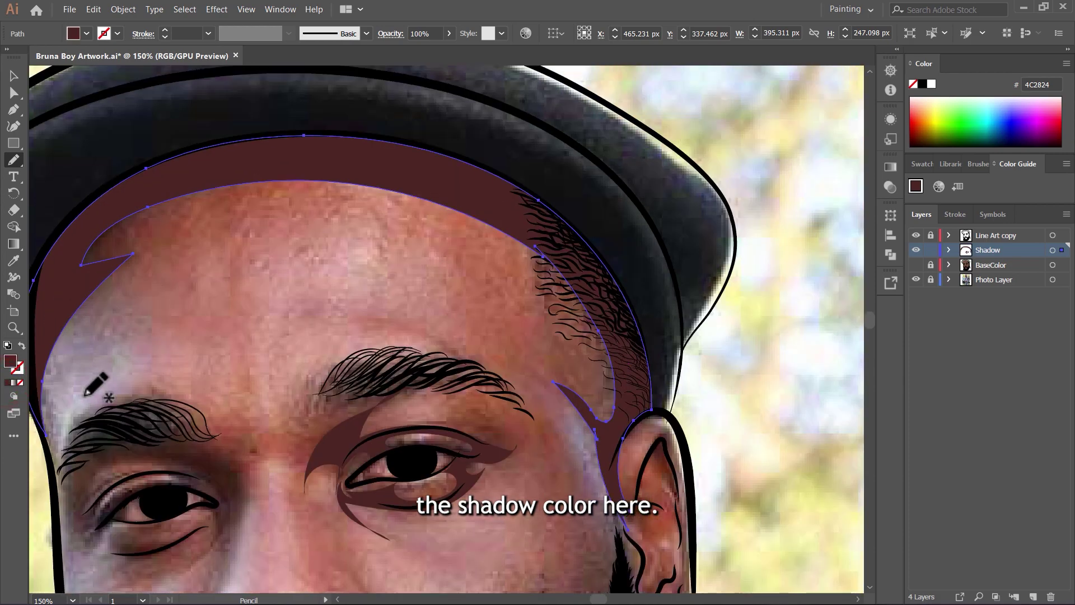
{"action": "key", "text": "v"}
{"action": "left_click", "coordinate": [245, 358]}
Draw the Pencil shadow around the subject's right eye, from the nose bridge and under the brow to the lower lid crease.
{"action": "scroll", "coordinate": [512, 199], "scroll_direction": "down", "scroll_amount": 5}
{"action": "scroll", "coordinate": [504, 263], "scroll_direction": "up", "scroll_amount": 5}
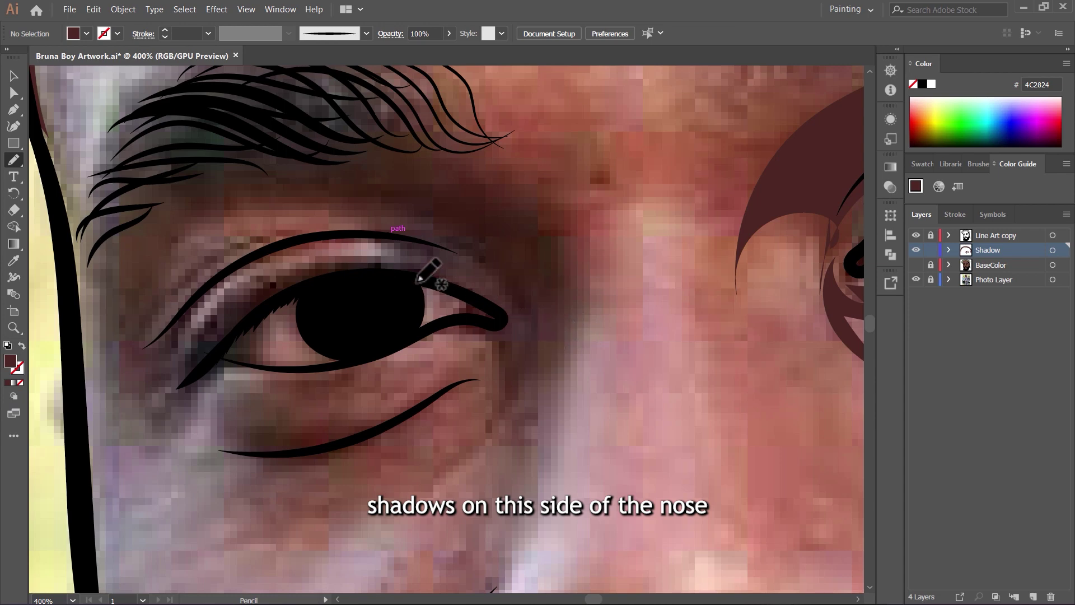
{"action": "mouse_move", "coordinate": [344, 236]}
{"action": "left_mouse_down"}
{"action": "mouse_move", "coordinate": [431, 240]}
{"action": "mouse_move", "coordinate": [489, 276]}
{"action": "mouse_move", "coordinate": [512, 326]}
{"action": "mouse_move", "coordinate": [427, 337]}
{"action": "mouse_move", "coordinate": [477, 334]}
{"action": "mouse_move", "coordinate": [476, 364]}
{"action": "left_mouse_up"}
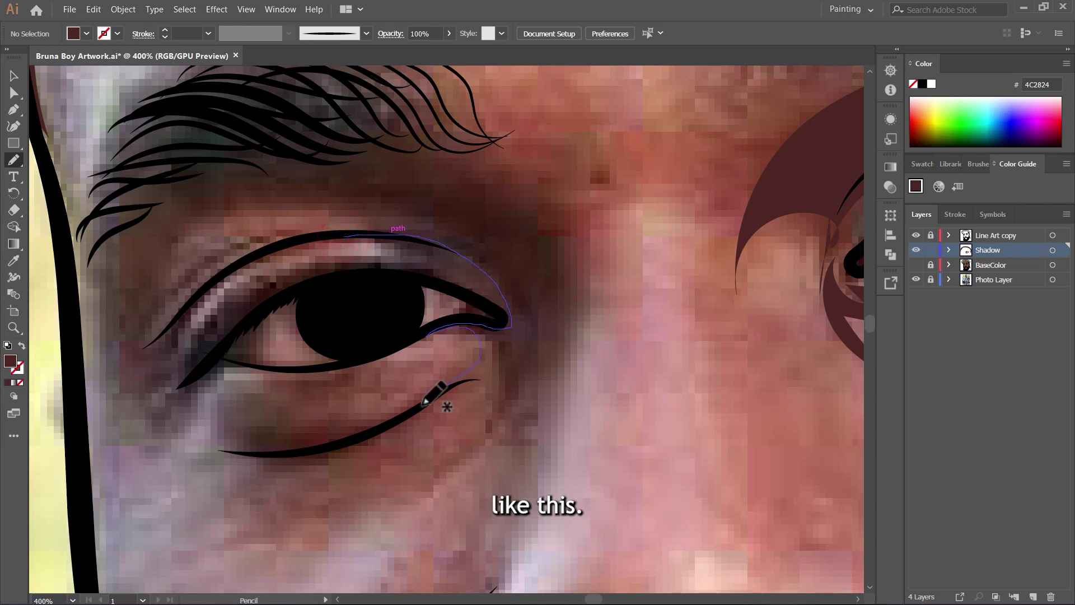
{"action": "mouse_move", "coordinate": [355, 434]}
{"action": "left_mouse_down"}
{"action": "mouse_move", "coordinate": [279, 451]}
{"action": "mouse_move", "coordinate": [200, 444]}
{"action": "left_mouse_up"}
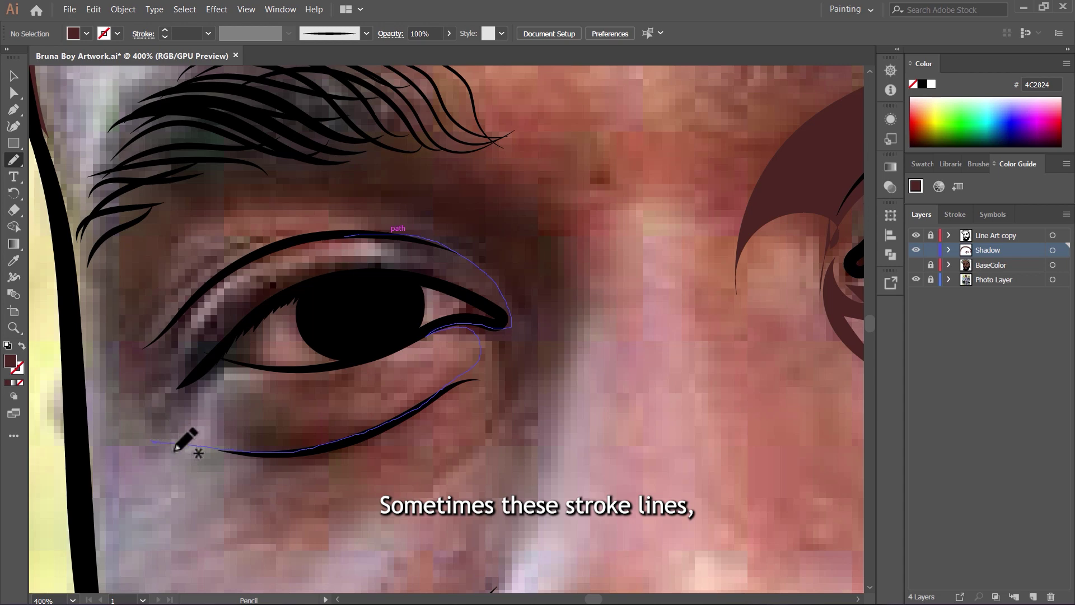
{"action": "left_click_drag", "start_coordinate": [257, 467], "coordinate": [330, 463]}
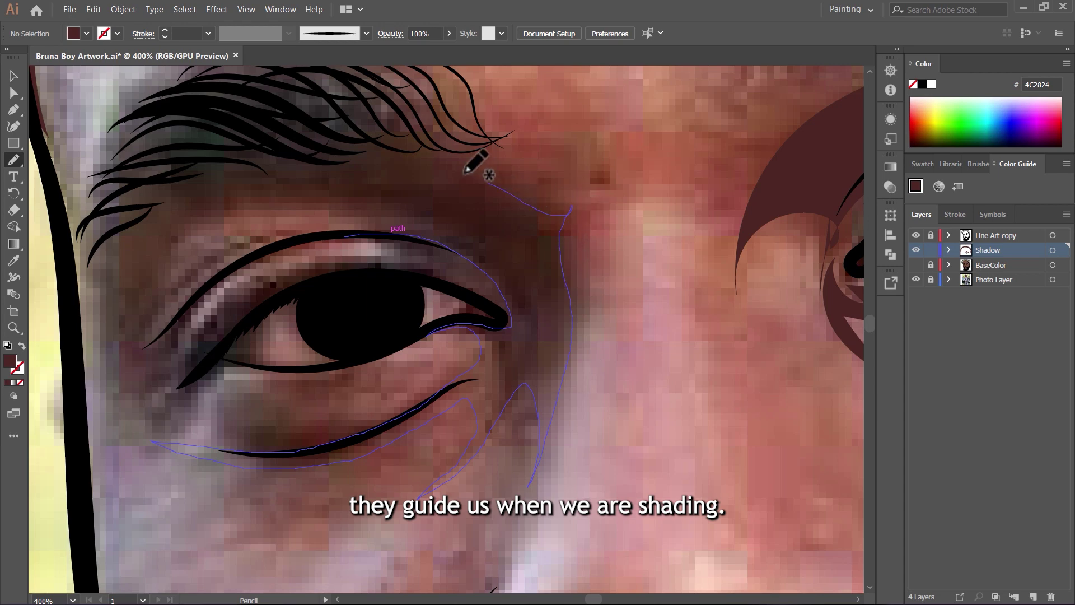
{"action": "mouse_move", "coordinate": [465, 172]}
{"action": "left_mouse_down"}
{"action": "mouse_move", "coordinate": [322, 138]}
{"action": "mouse_move", "coordinate": [153, 193]}
{"action": "left_mouse_up"}
{"action": "mouse_move", "coordinate": [150, 243]}
{"action": "left_mouse_down"}
{"action": "mouse_move", "coordinate": [396, 204]}
{"action": "mouse_move", "coordinate": [252, 240]}
{"action": "mouse_move", "coordinate": [144, 368]}
{"action": "mouse_move", "coordinate": [207, 296]}
{"action": "left_mouse_up"}
{"action": "left_click_drag", "start_coordinate": [372, 238], "coordinate": [439, 239]}
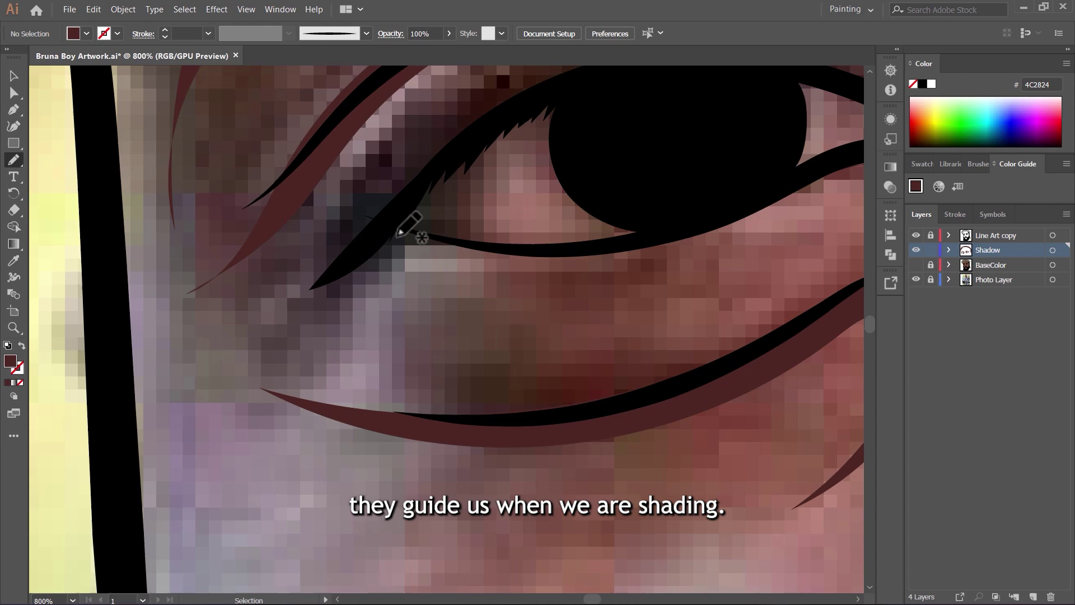
Draw the shadow at the outer corner of the subject's right eye, linking upper lid and lower crease, and deselect it.
{"action": "mouse_move", "coordinate": [443, 159]}
{"action": "left_mouse_down"}
{"action": "mouse_move", "coordinate": [439, 233]}
{"action": "mouse_move", "coordinate": [325, 384]}
{"action": "mouse_move", "coordinate": [228, 293]}
{"action": "mouse_move", "coordinate": [443, 159]}
{"action": "left_mouse_up"}
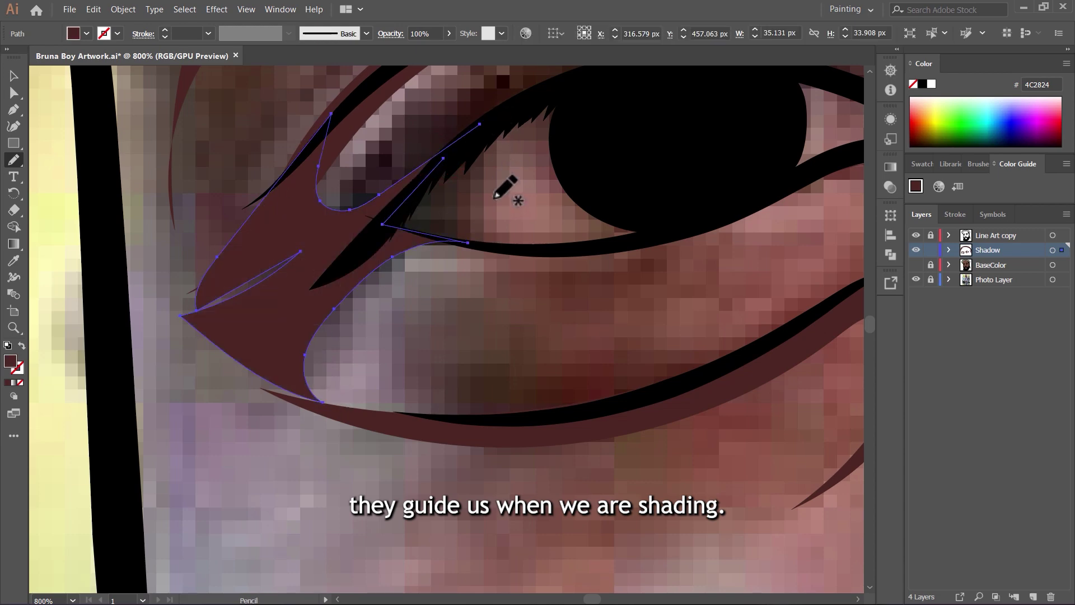
{"action": "key", "text": "v"}
{"action": "left_click", "coordinate": [492, 194]}
{"action": "scroll", "coordinate": [394, 317], "scroll_direction": "down", "scroll_amount": 7}
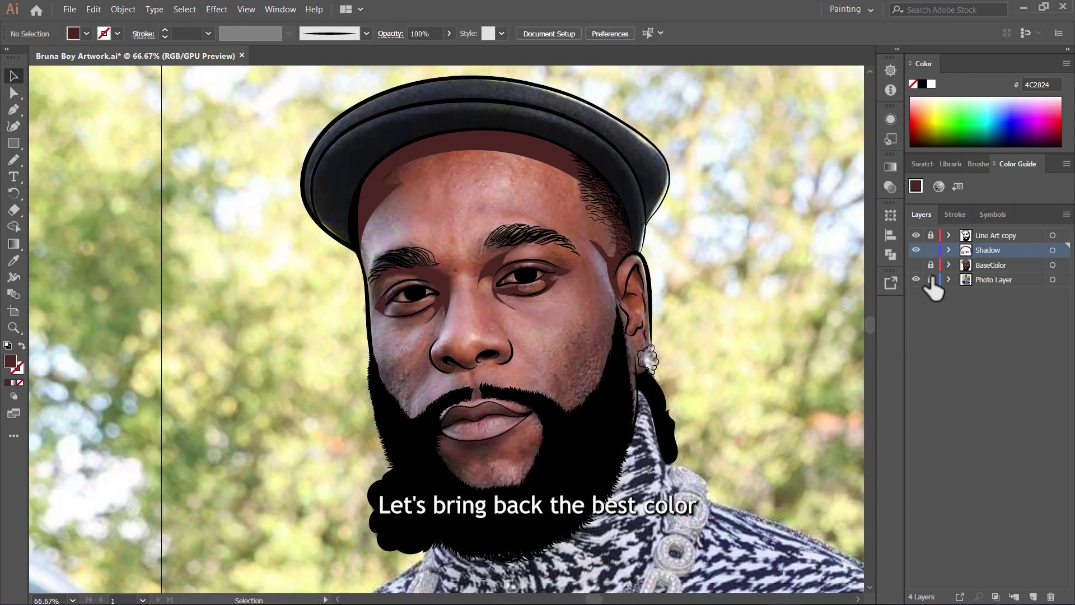
Show the BaseColor layer and check how the forehead and eye shadows look on the skin color.
{"action": "left_click", "coordinate": [916, 265]}
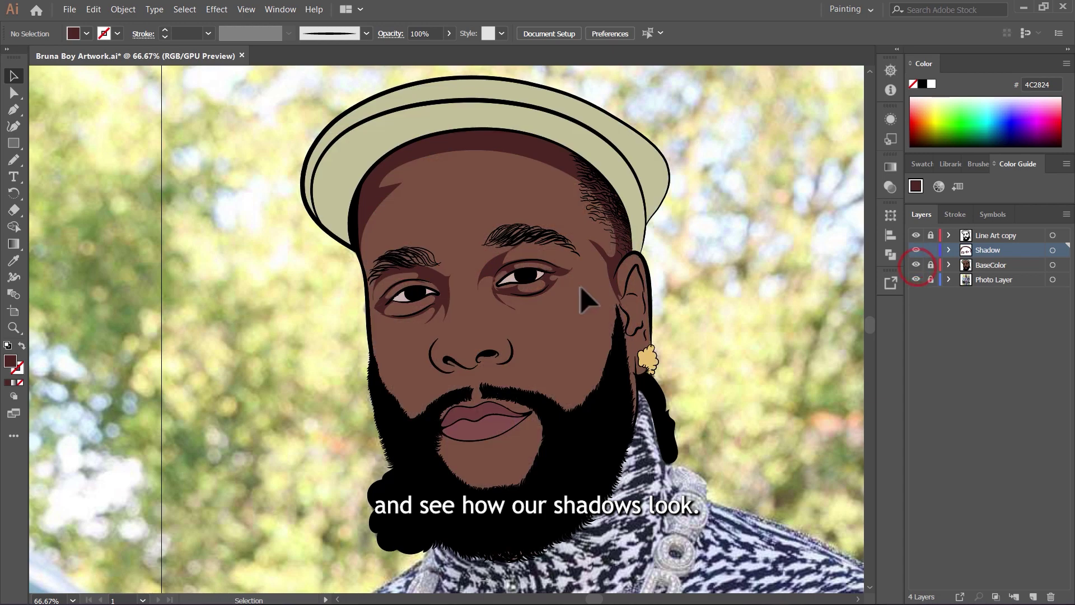
{"action": "scroll", "coordinate": [530, 286], "scroll_direction": "up", "scroll_amount": 2}
{"action": "key", "text": "n"}
{"action": "scroll", "coordinate": [499, 302], "scroll_direction": "down", "scroll_amount": 4}
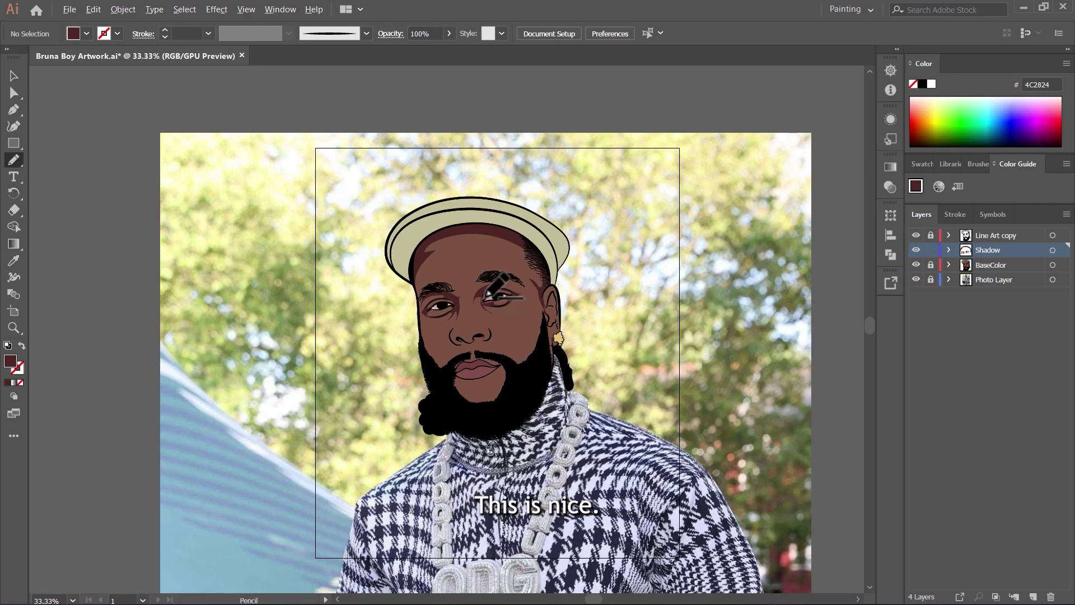
{"action": "scroll", "coordinate": [499, 286], "scroll_direction": "up", "scroll_amount": 4}
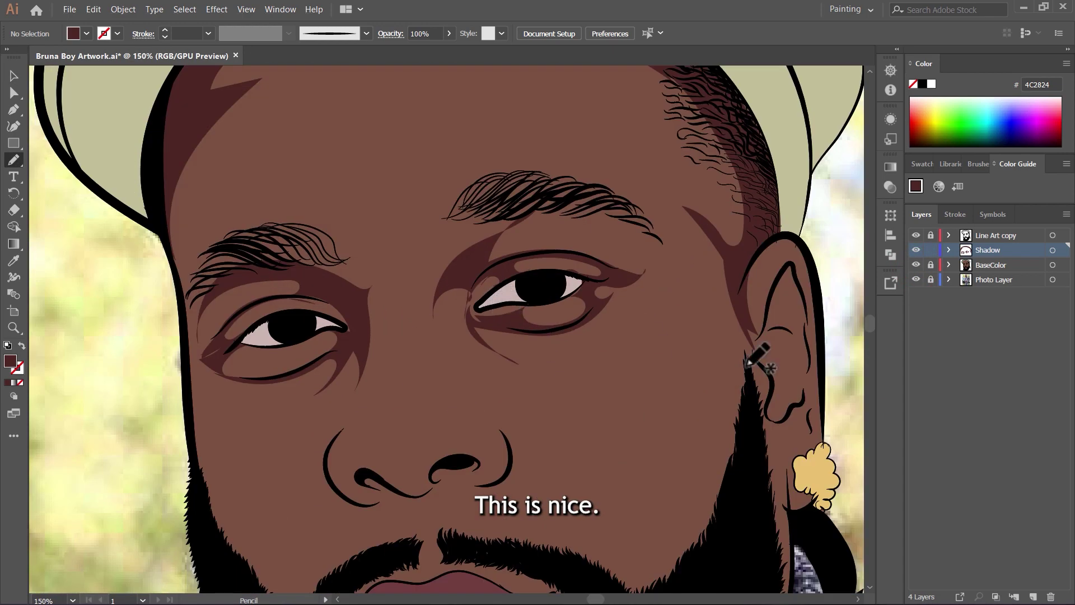
Hide the BaseColor layer and draw the shadow in the groove between the nose and the upper lip, extending under the mustache.
{"action": "left_click", "coordinate": [917, 265]}
{"action": "scroll", "coordinate": [559, 233], "scroll_direction": "down", "scroll_amount": 1}
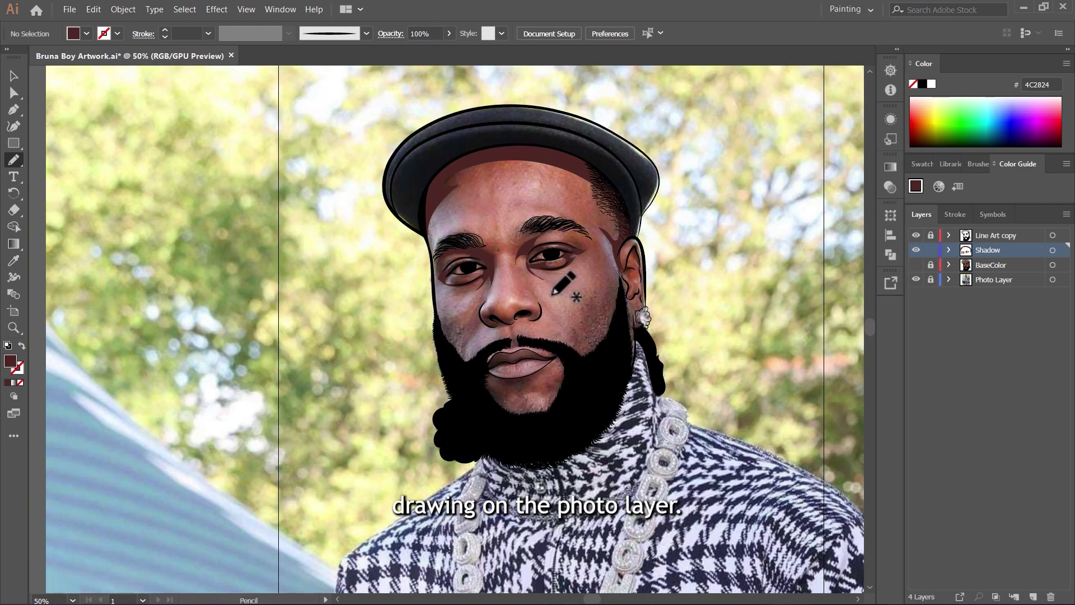
{"action": "scroll", "coordinate": [557, 283], "scroll_direction": "up", "scroll_amount": 4}
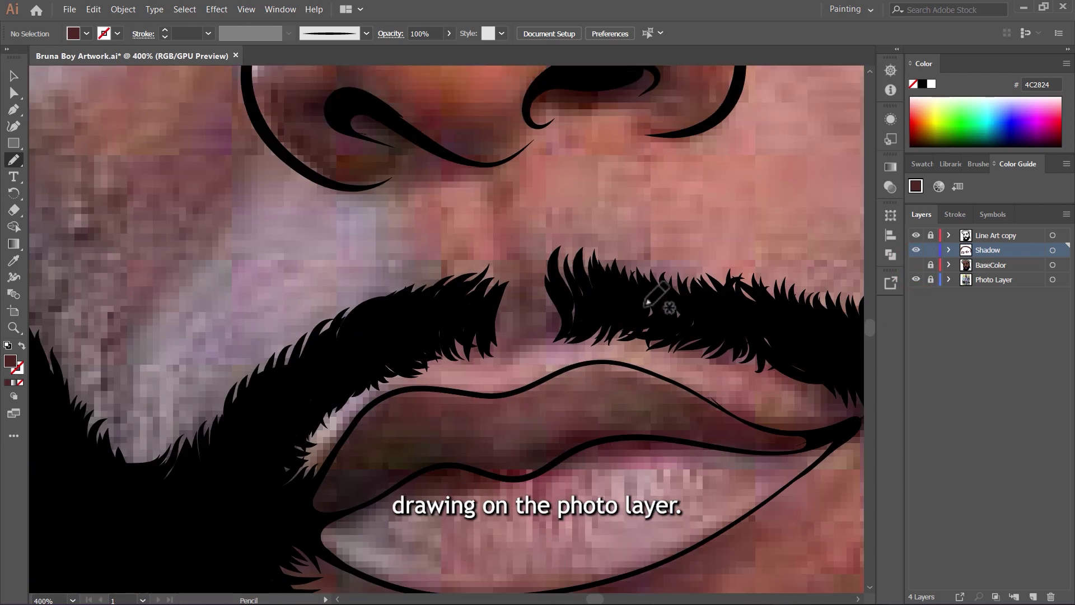
{"action": "mouse_move", "coordinate": [652, 303]}
{"action": "left_mouse_down"}
{"action": "mouse_move", "coordinate": [590, 301]}
{"action": "mouse_move", "coordinate": [557, 286]}
{"action": "mouse_move", "coordinate": [495, 177]}
{"action": "left_mouse_up"}
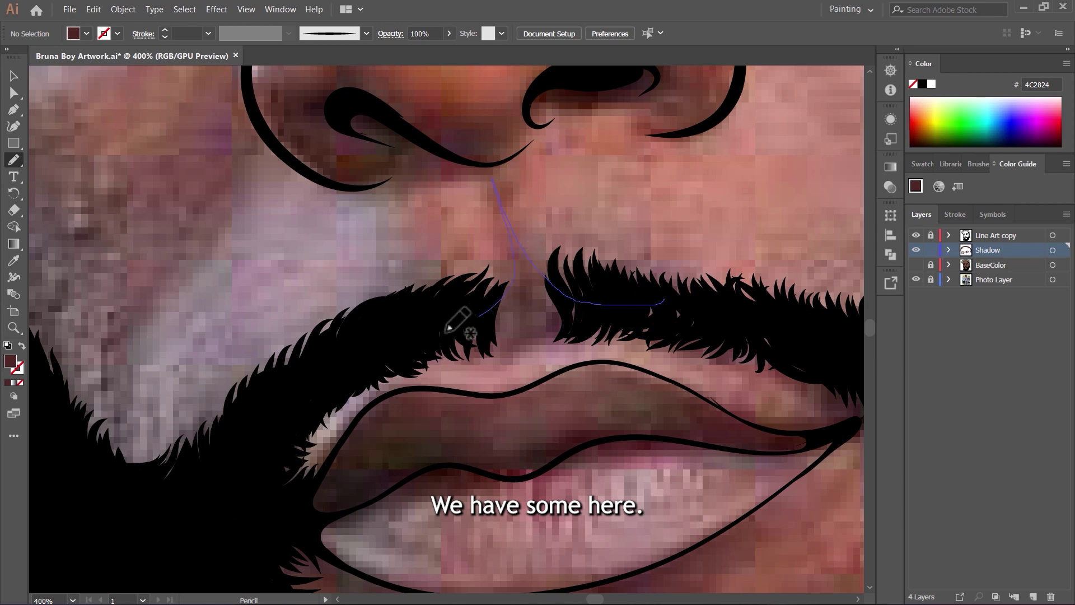
{"action": "left_click_drag", "start_coordinate": [447, 329], "coordinate": [408, 351]}
{"action": "mouse_move", "coordinate": [552, 337]}
{"action": "left_mouse_down"}
{"action": "mouse_move", "coordinate": [773, 338]}
{"action": "mouse_move", "coordinate": [621, 288]}
{"action": "left_mouse_up"}
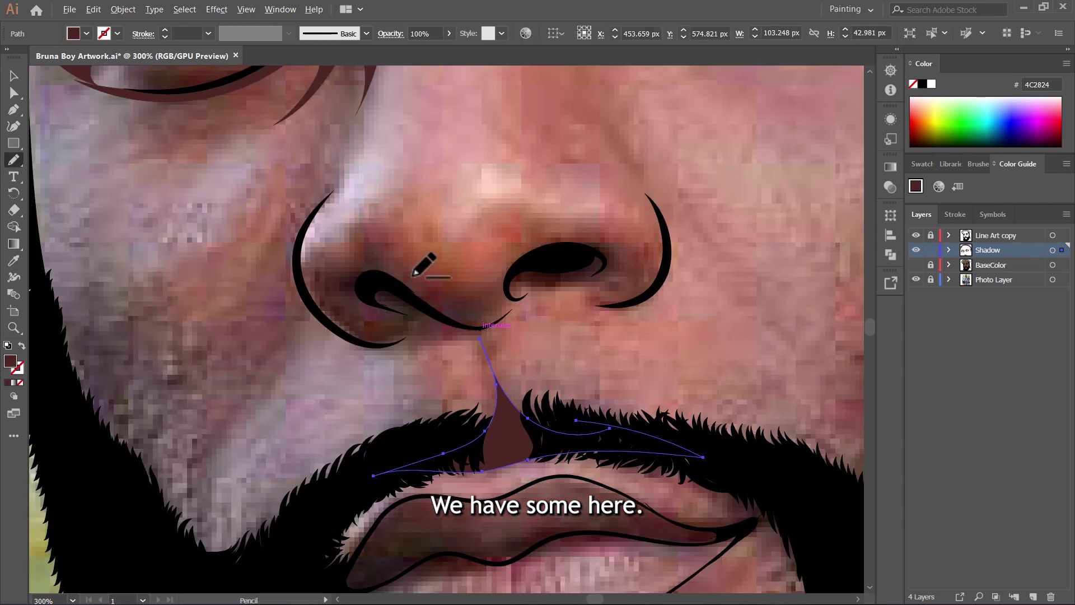
Draw one closed shadow shape under the nose, around both nostrils and along the lower edge of the nose wing.
{"action": "scroll", "coordinate": [414, 273], "scroll_direction": "up", "scroll_amount": 2}
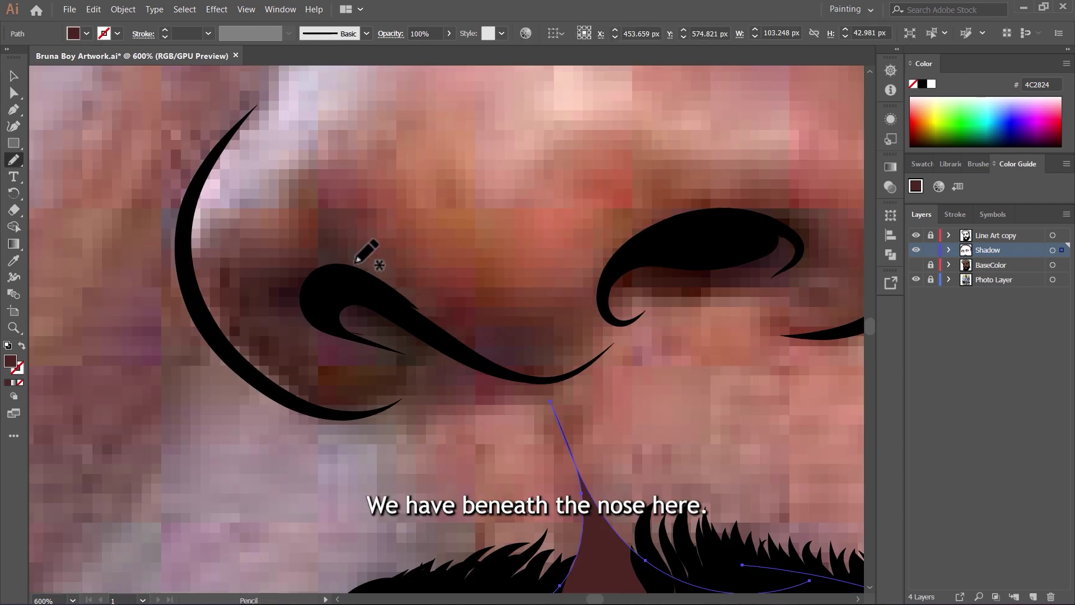
{"action": "mouse_move", "coordinate": [570, 277]}
{"action": "left_mouse_down"}
{"action": "mouse_move", "coordinate": [556, 310]}
{"action": "mouse_move", "coordinate": [502, 318]}
{"action": "mouse_move", "coordinate": [454, 312]}
{"action": "mouse_move", "coordinate": [410, 276]}
{"action": "left_mouse_up"}
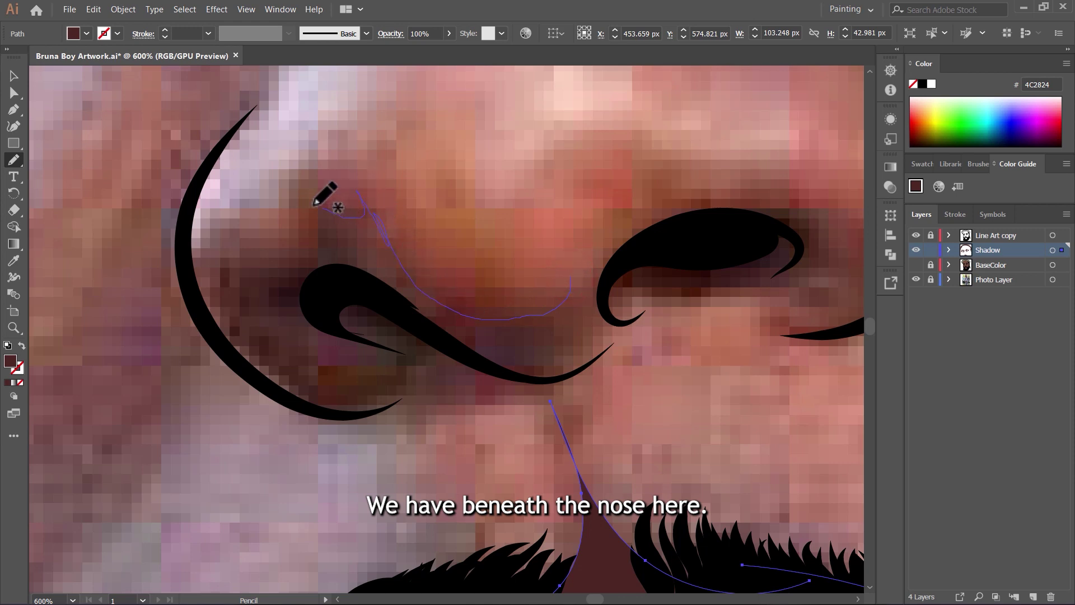
{"action": "mouse_move", "coordinate": [215, 327]}
{"action": "left_mouse_down"}
{"action": "mouse_move", "coordinate": [261, 382]}
{"action": "mouse_move", "coordinate": [367, 411]}
{"action": "mouse_move", "coordinate": [444, 395]}
{"action": "mouse_move", "coordinate": [434, 398]}
{"action": "mouse_move", "coordinate": [429, 367]}
{"action": "mouse_move", "coordinate": [492, 386]}
{"action": "left_mouse_up"}
{"action": "mouse_move", "coordinate": [595, 346]}
{"action": "left_mouse_down"}
{"action": "mouse_move", "coordinate": [619, 291]}
{"action": "mouse_move", "coordinate": [701, 307]}
{"action": "mouse_move", "coordinate": [679, 323]}
{"action": "mouse_move", "coordinate": [756, 314]}
{"action": "mouse_move", "coordinate": [828, 263]}
{"action": "mouse_move", "coordinate": [644, 220]}
{"action": "mouse_move", "coordinate": [548, 325]}
{"action": "left_mouse_up"}
{"action": "scroll", "coordinate": [515, 323], "scroll_direction": "down", "scroll_amount": 2}
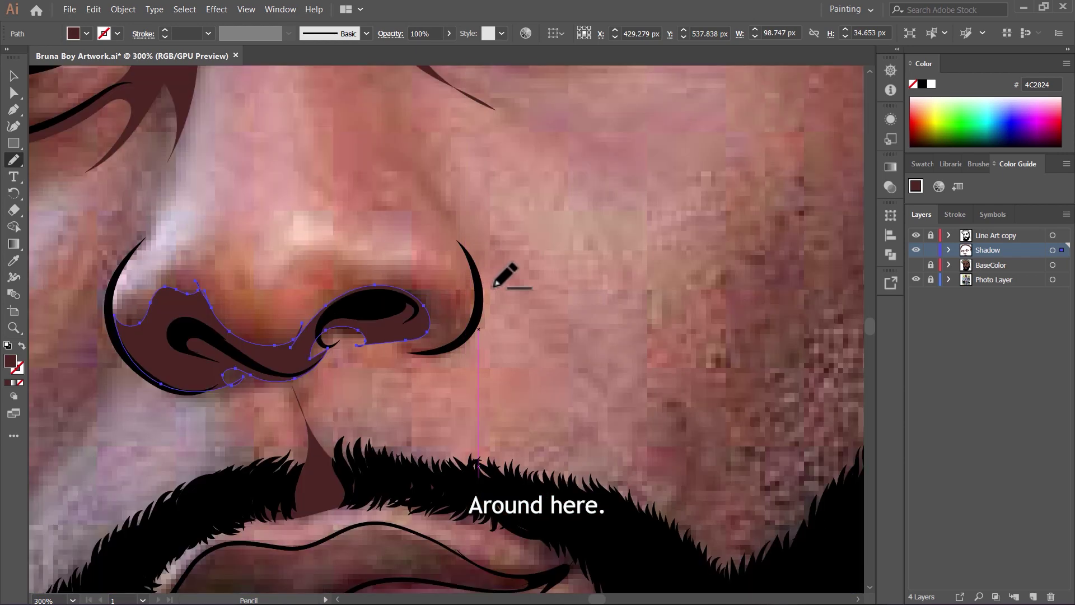
Draw a narrow shadow along the nose wing on the ear's side, tapering up the side of the nose.
{"action": "scroll", "coordinate": [457, 185], "scroll_direction": "up", "scroll_amount": 2}
{"action": "mouse_move", "coordinate": [323, 133]}
{"action": "left_mouse_down"}
{"action": "mouse_move", "coordinate": [452, 257]}
{"action": "mouse_move", "coordinate": [492, 528]}
{"action": "mouse_move", "coordinate": [429, 288]}
{"action": "left_mouse_up"}
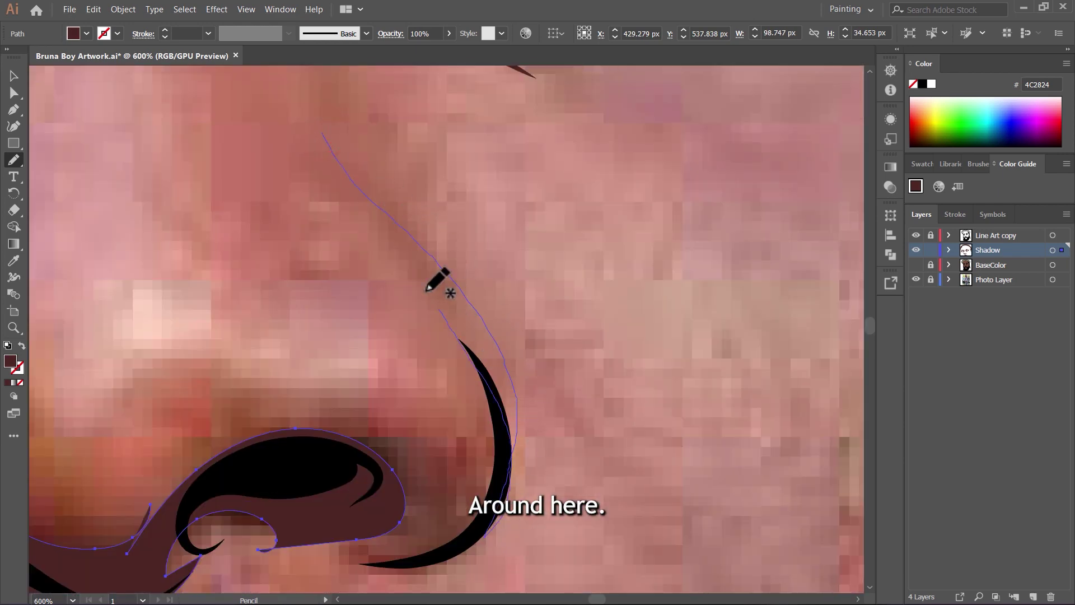
{"action": "left_click_drag", "start_coordinate": [350, 191], "coordinate": [324, 140]}
{"action": "scroll", "coordinate": [547, 348], "scroll_direction": "down", "scroll_amount": 6}
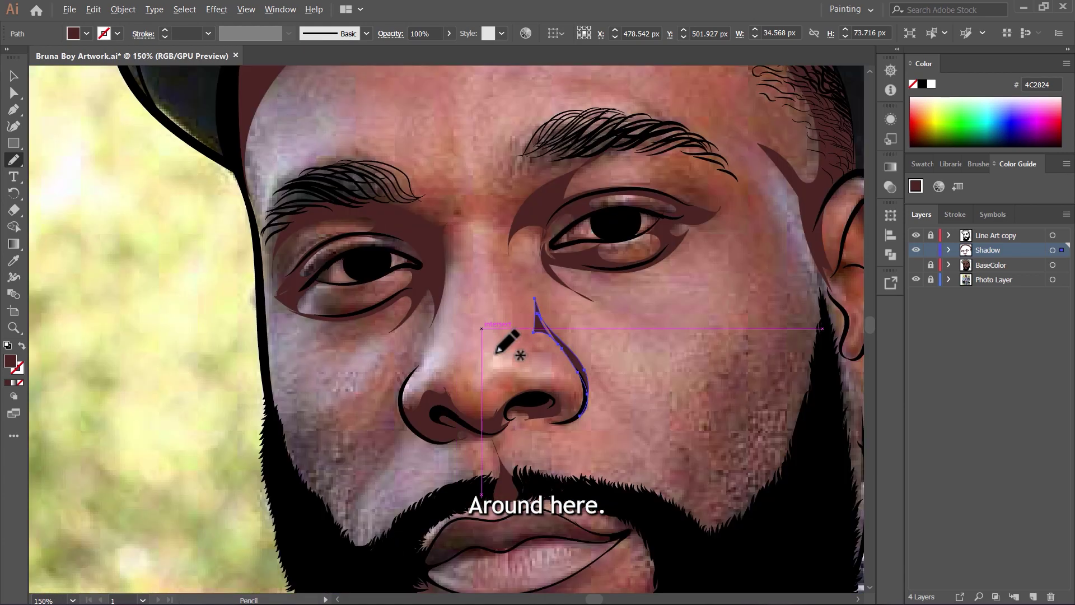
Draw the shadow below the lower lip and around the chin highlight, overlapping the beard, and deselect it.
{"action": "scroll", "coordinate": [327, 431], "scroll_direction": "up", "scroll_amount": 2}
{"action": "scroll", "coordinate": [326, 432], "scroll_direction": "up", "scroll_amount": 3}
{"action": "mouse_move", "coordinate": [364, 462]}
{"action": "left_mouse_down"}
{"action": "mouse_move", "coordinate": [393, 317]}
{"action": "mouse_move", "coordinate": [569, 300]}
{"action": "left_mouse_up"}
{"action": "left_click_drag", "start_coordinate": [575, 446], "coordinate": [580, 245]}
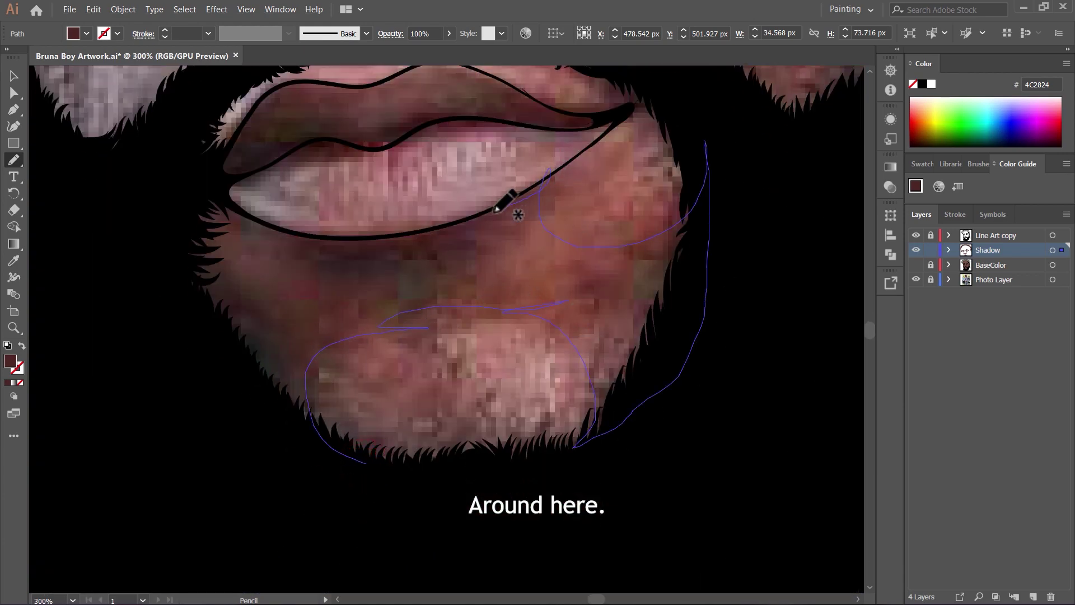
{"action": "mouse_move", "coordinate": [496, 209]}
{"action": "left_mouse_down"}
{"action": "mouse_move", "coordinate": [331, 220]}
{"action": "mouse_move", "coordinate": [151, 163]}
{"action": "mouse_move", "coordinate": [377, 487]}
{"action": "left_mouse_up"}
{"action": "scroll", "coordinate": [377, 487], "scroll_direction": "down", "scroll_amount": 5}
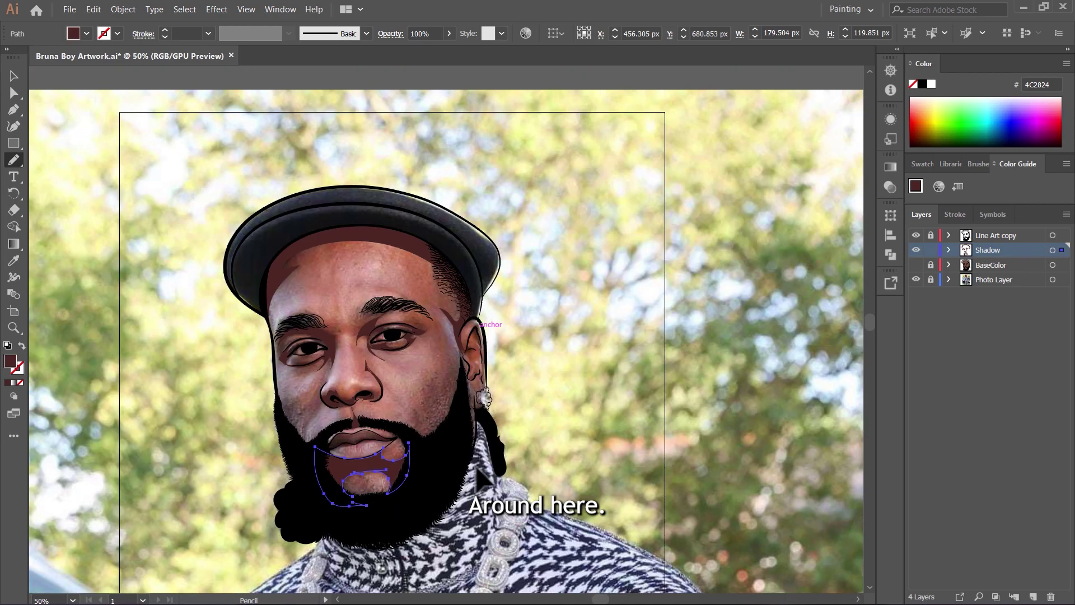
{"action": "left_click", "coordinate": [477, 468], "text": "ctrl"}
Draw a slim shadow along the outer edge of the nose wing on the subject's right side.
{"action": "scroll", "coordinate": [426, 447], "scroll_direction": "up", "scroll_amount": 2}
{"action": "scroll", "coordinate": [675, 283], "scroll_direction": "down", "scroll_amount": 1}
{"action": "scroll", "coordinate": [426, 328], "scroll_direction": "up", "scroll_amount": 5}
{"action": "mouse_move", "coordinate": [454, 128]}
{"action": "left_mouse_down"}
{"action": "mouse_move", "coordinate": [392, 247]}
{"action": "mouse_move", "coordinate": [420, 353]}
{"action": "mouse_move", "coordinate": [382, 425]}
{"action": "left_mouse_up"}
{"action": "mouse_move", "coordinate": [392, 221]}
{"action": "left_mouse_down"}
{"action": "mouse_move", "coordinate": [456, 163]}
{"action": "mouse_move", "coordinate": [454, 132]}
{"action": "left_mouse_up"}
{"action": "scroll", "coordinate": [453, 132], "scroll_direction": "down", "scroll_amount": 3}
Draw the shadow inside the ear's upper fold, following its inner line down along the rim.
{"action": "scroll", "coordinate": [637, 241], "scroll_direction": "up", "scroll_amount": 4}
{"action": "mouse_move", "coordinate": [636, 241]}
{"action": "left_mouse_down"}
{"action": "mouse_move", "coordinate": [662, 215]}
{"action": "mouse_move", "coordinate": [713, 298]}
{"action": "left_mouse_up"}
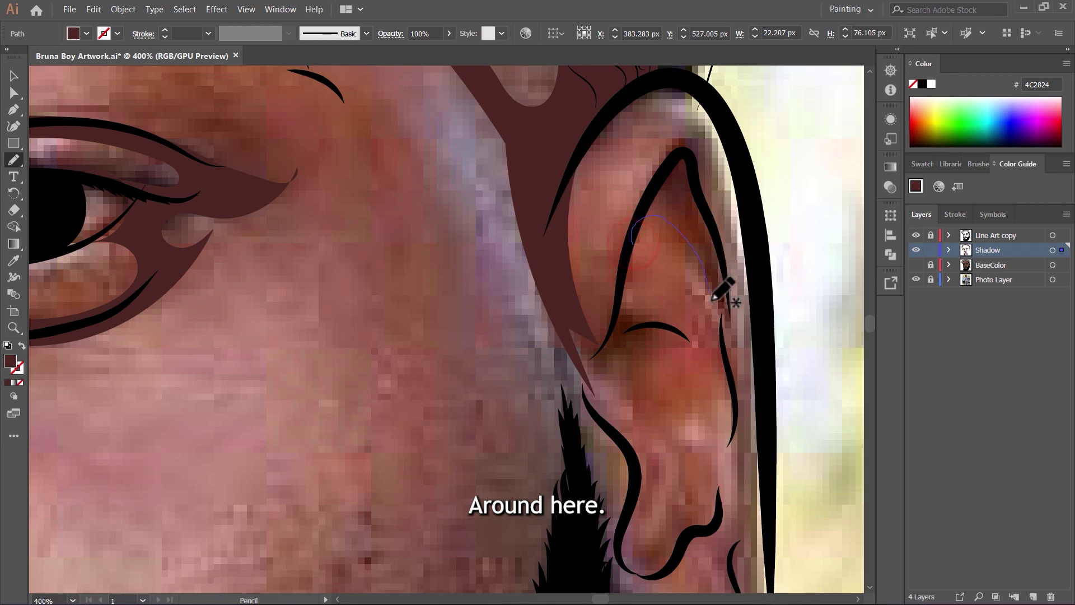
{"action": "mouse_move", "coordinate": [736, 419]}
{"action": "left_mouse_down"}
{"action": "mouse_move", "coordinate": [744, 284]}
{"action": "mouse_move", "coordinate": [684, 168]}
{"action": "mouse_move", "coordinate": [636, 240]}
{"action": "left_mouse_up"}
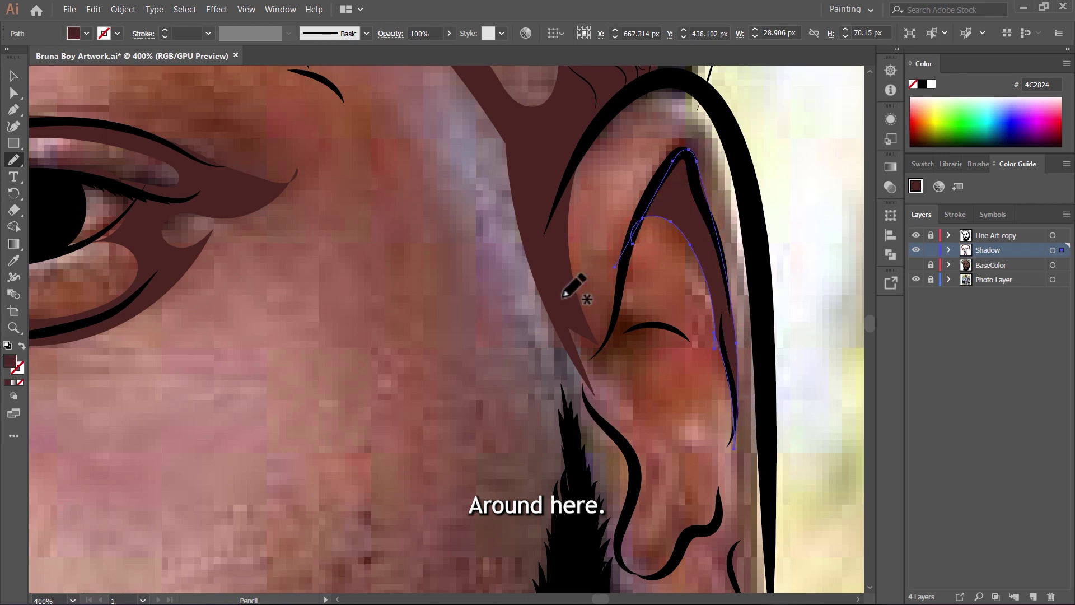
Draw the remaining ear shadows in the inner hollow and lower folds, and a thin one above the earring.
{"action": "scroll", "coordinate": [577, 288], "scroll_direction": "up", "scroll_amount": 3}
{"action": "left_click_drag", "start_coordinate": [549, 98], "coordinate": [655, 245]}
{"action": "mouse_move", "coordinate": [566, 385]}
{"action": "left_mouse_down"}
{"action": "mouse_move", "coordinate": [521, 209]}
{"action": "mouse_move", "coordinate": [546, 102]}
{"action": "left_mouse_up"}
{"action": "left_click_drag", "start_coordinate": [583, 459], "coordinate": [508, 138]}
{"action": "mouse_move", "coordinate": [651, 311]}
{"action": "left_mouse_down"}
{"action": "mouse_move", "coordinate": [657, 286]}
{"action": "mouse_move", "coordinate": [632, 200]}
{"action": "mouse_move", "coordinate": [552, 273]}
{"action": "mouse_move", "coordinate": [461, 334]}
{"action": "mouse_move", "coordinate": [540, 402]}
{"action": "mouse_move", "coordinate": [660, 293]}
{"action": "left_mouse_up"}
{"action": "scroll", "coordinate": [660, 293], "scroll_direction": "down", "scroll_amount": 6}
{"action": "scroll", "coordinate": [537, 255], "scroll_direction": "up", "scroll_amount": 6}
{"action": "mouse_move", "coordinate": [532, 257]}
{"action": "left_mouse_down"}
{"action": "mouse_move", "coordinate": [582, 296]}
{"action": "mouse_move", "coordinate": [542, 299]}
{"action": "left_mouse_up"}
{"action": "scroll", "coordinate": [648, 308], "scroll_direction": "down", "scroll_amount": 9}
{"action": "scroll", "coordinate": [644, 305], "scroll_direction": "up", "scroll_amount": 5}
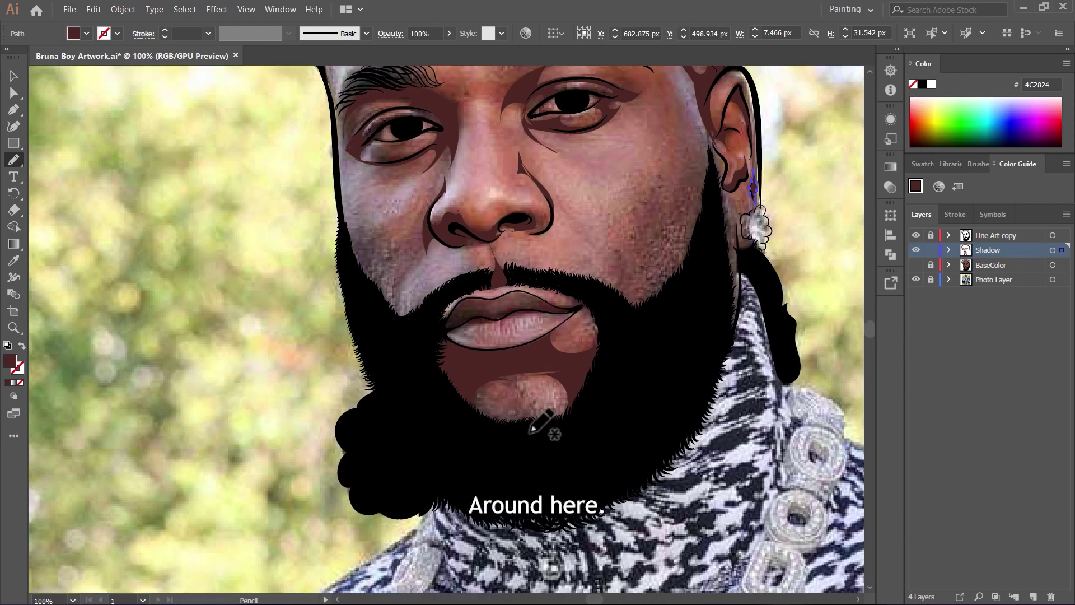
Draw the cheek shadow between the subject's right nose wing and the beard, and deselect it.
{"action": "scroll", "coordinate": [545, 428], "scroll_direction": "up", "scroll_amount": 5}
{"action": "mouse_move", "coordinate": [473, 212]}
{"action": "left_mouse_down"}
{"action": "mouse_move", "coordinate": [383, 352]}
{"action": "mouse_move", "coordinate": [238, 181]}
{"action": "mouse_move", "coordinate": [457, 144]}
{"action": "mouse_move", "coordinate": [468, 223]}
{"action": "left_mouse_up"}
{"action": "scroll", "coordinate": [493, 229], "scroll_direction": "up", "scroll_amount": 2}
{"action": "key", "text": "v"}
{"action": "left_click", "coordinate": [378, 202]}
{"action": "scroll", "coordinate": [393, 266], "scroll_direction": "down", "scroll_amount": 2}
{"action": "scroll", "coordinate": [467, 331], "scroll_direction": "down", "scroll_amount": 4}
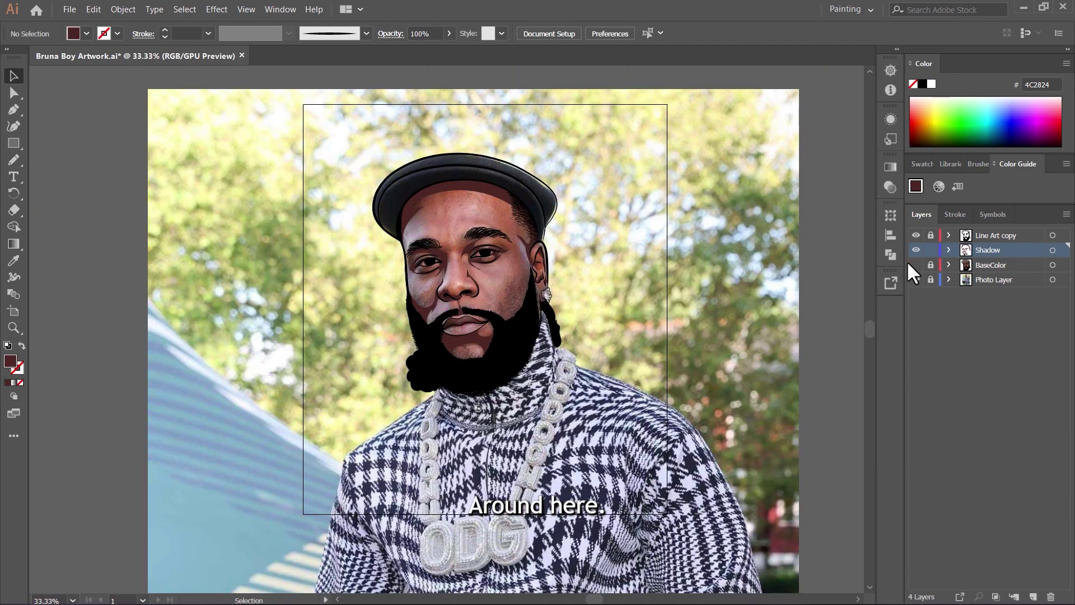
Show the BaseColor layer again to review the finished face shadows on the skin color.
{"action": "left_click", "coordinate": [916, 265]}
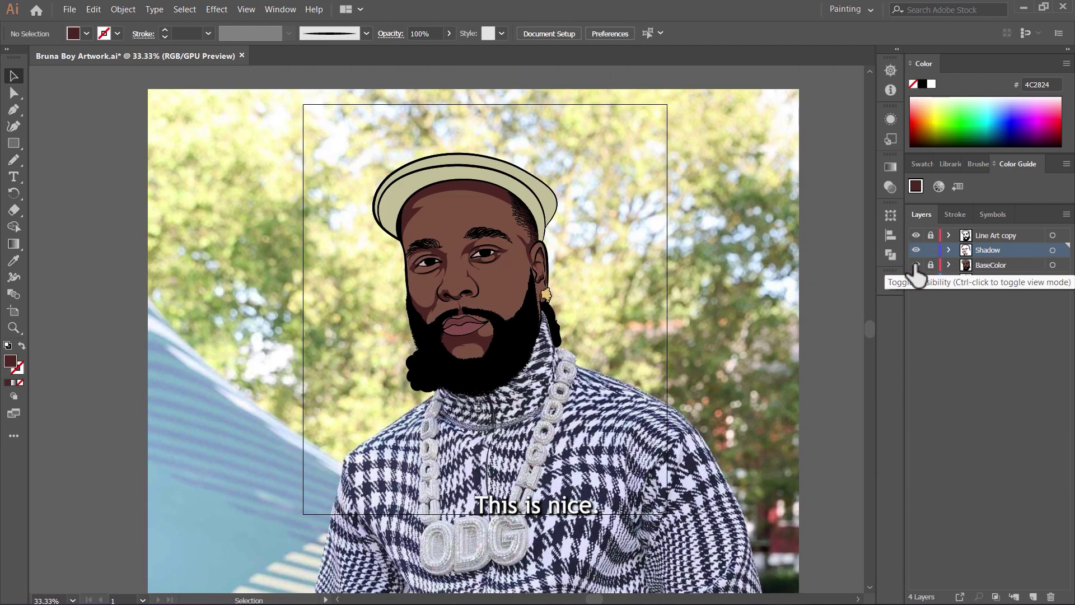
{"action": "key", "text": "ctrl+1"}
{"action": "scroll", "coordinate": [546, 336], "scroll_direction": "down", "scroll_amount": 3}
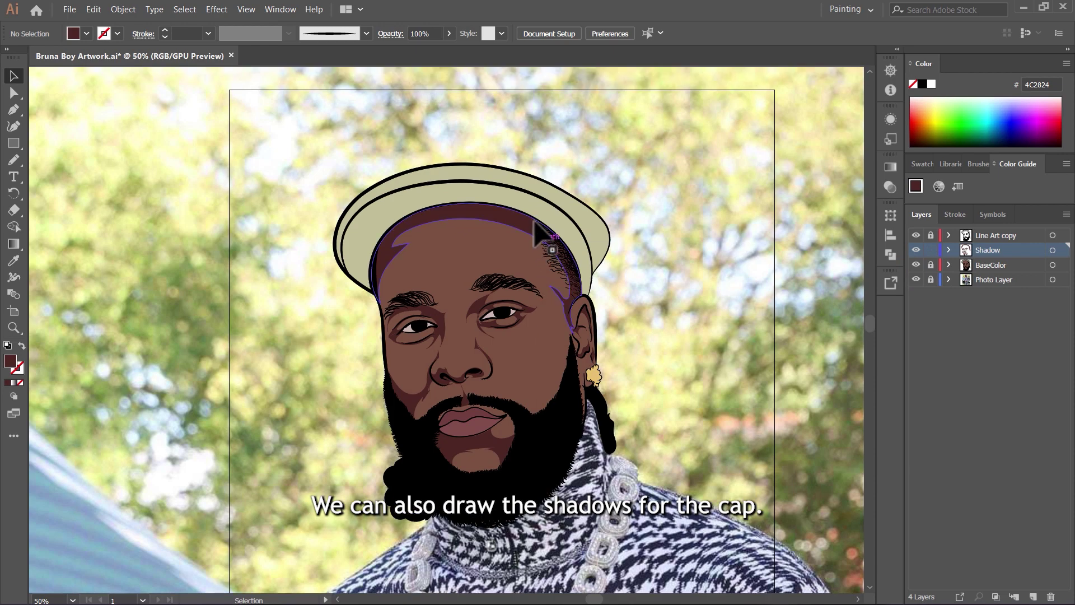
Sample the cap's beige with the Eyedropper and darken the fill to 9B976D as the cap's shadow color.
{"action": "scroll", "coordinate": [384, 247], "scroll_direction": "up", "scroll_amount": 4}
{"action": "left_click", "coordinate": [14, 260]}
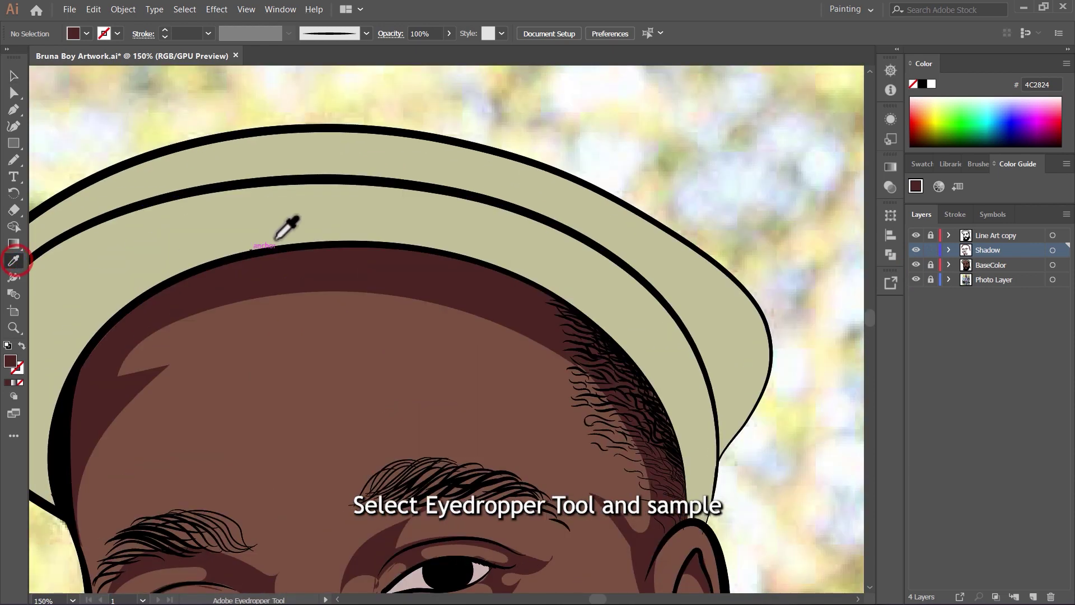
{"action": "left_click", "coordinate": [334, 212]}
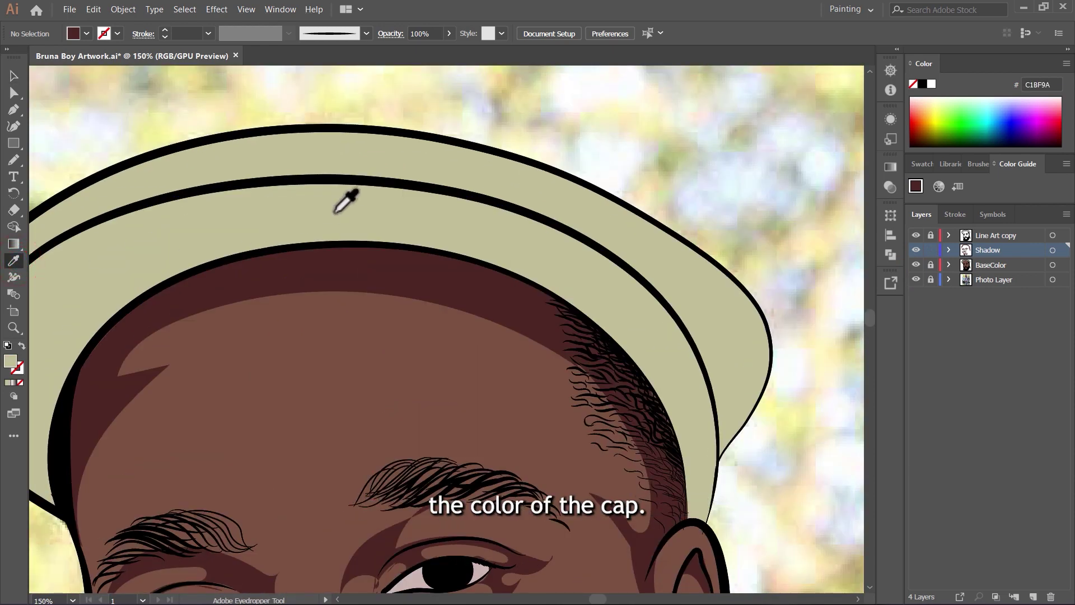
{"action": "double_click", "coordinate": [9, 364]}
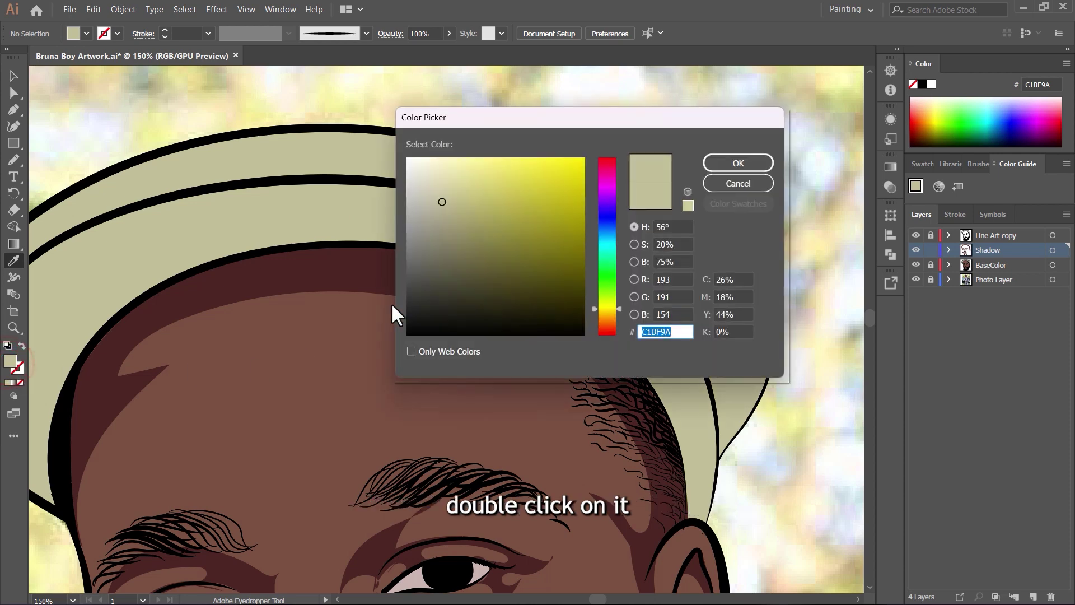
{"action": "left_click", "coordinate": [454, 217]}
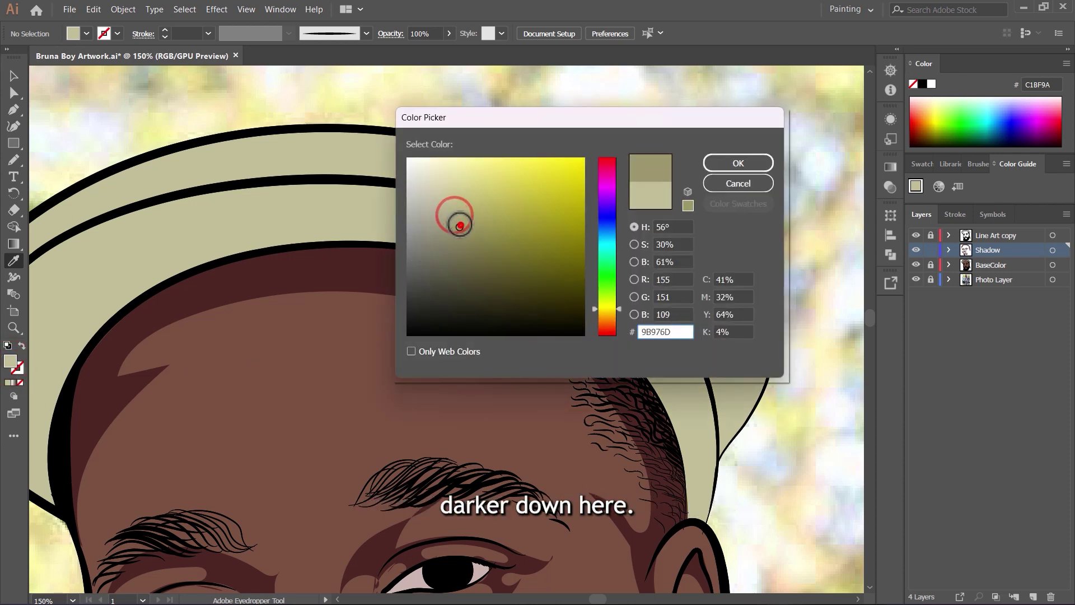
{"action": "left_click", "coordinate": [459, 226]}
{"action": "left_click", "coordinate": [745, 160]}
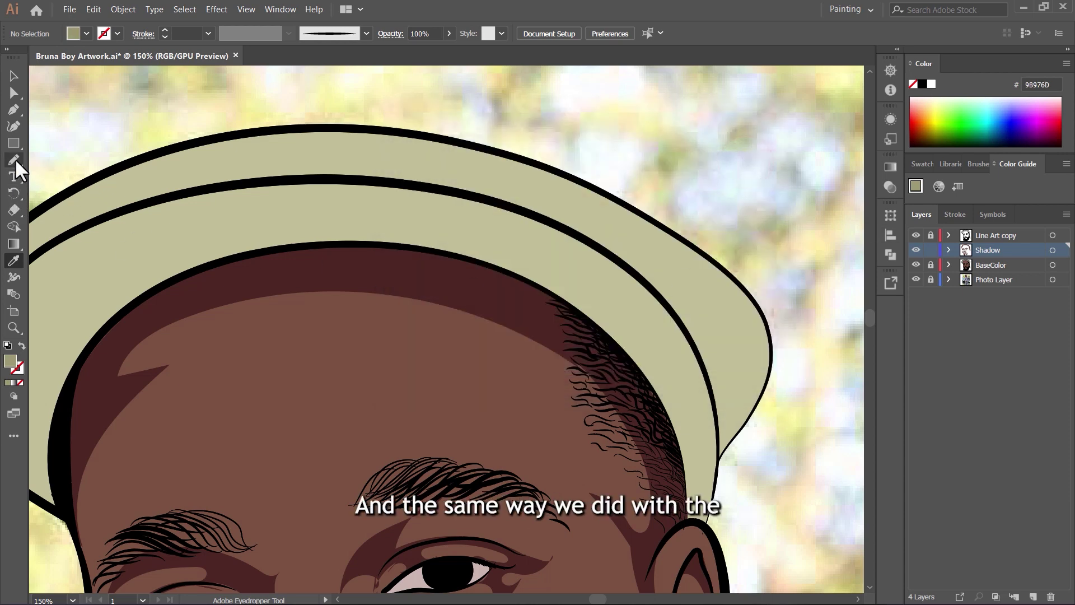
Activate the Pencil tool and hide the BaseColor layer to expose the cap in the reference photo.
{"action": "left_click", "coordinate": [15, 156]}
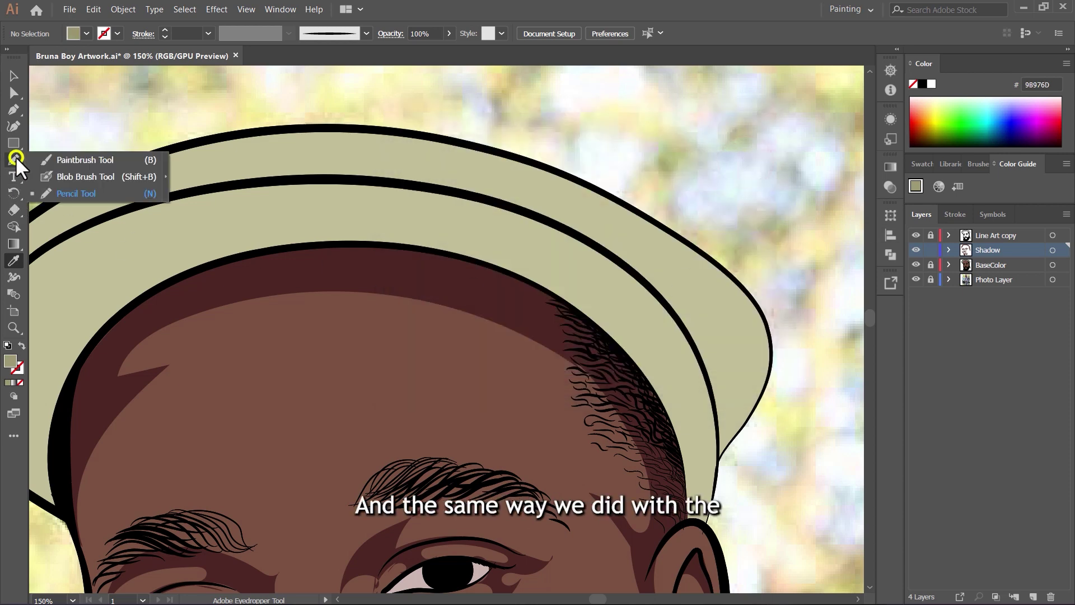
{"action": "left_click", "coordinate": [97, 192]}
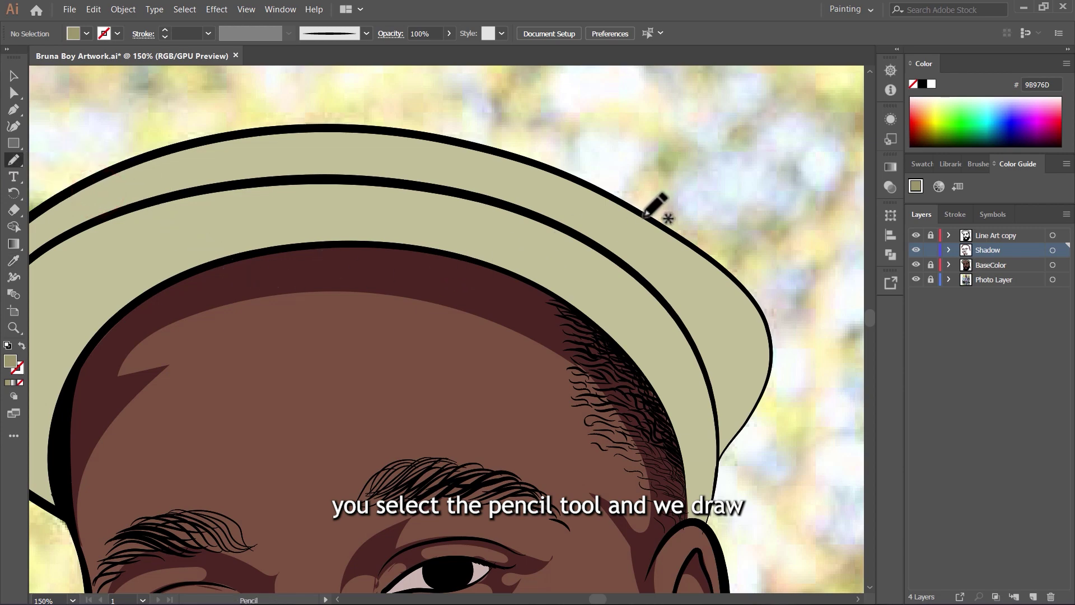
{"action": "scroll", "coordinate": [635, 220], "scroll_direction": "down", "scroll_amount": 1}
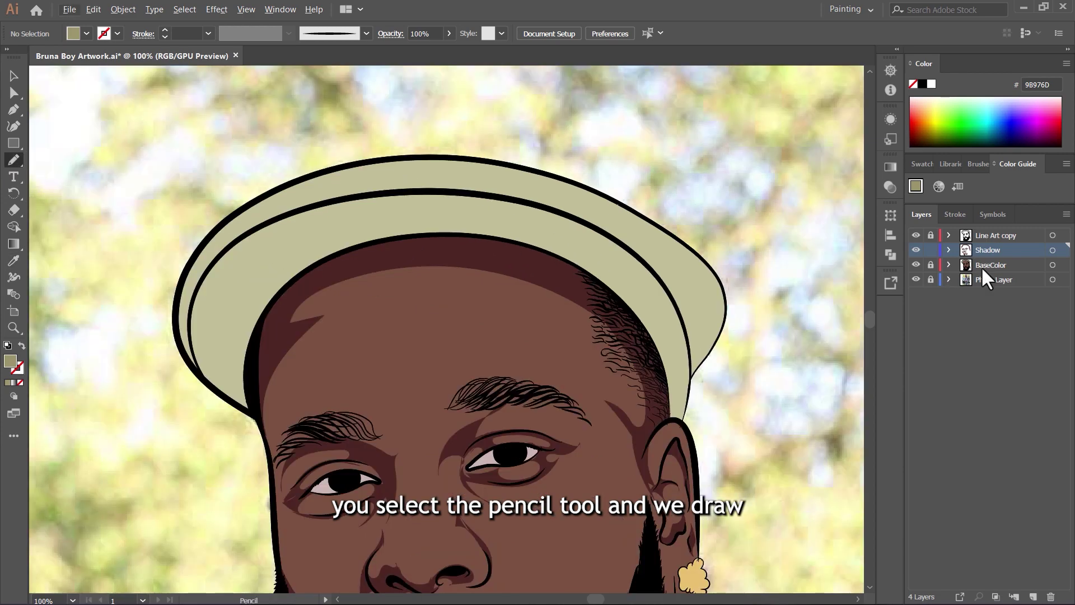
{"action": "left_click", "coordinate": [917, 265]}
{"action": "scroll", "coordinate": [720, 240], "scroll_direction": "down", "scroll_amount": 3}
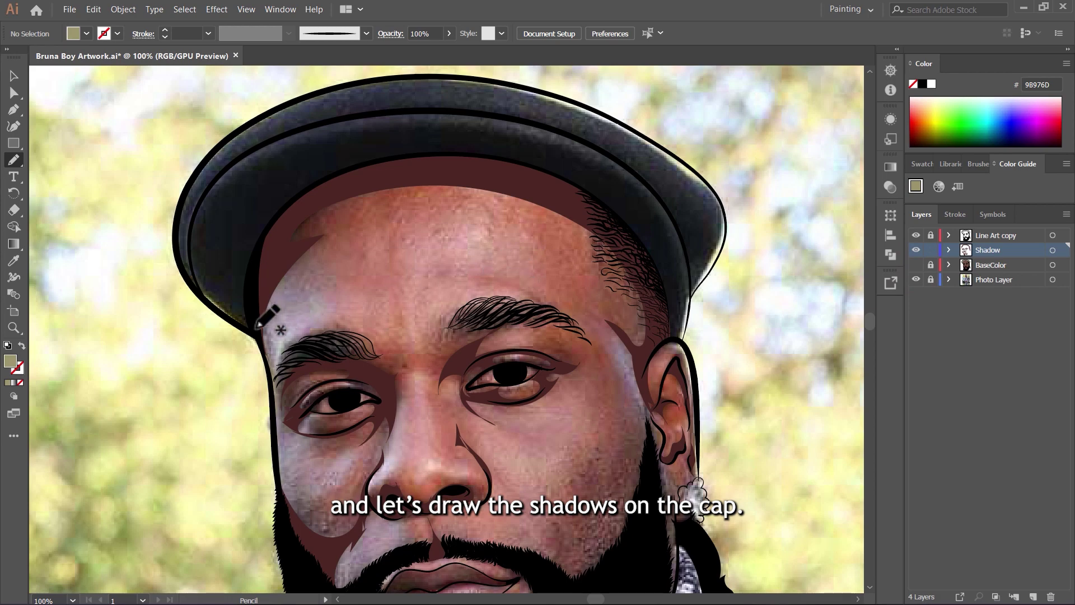
Draw a closed 9B976D shadow about 448 by 198 px along the cap's inner edge, arching over the forehead to the ear.
{"action": "scroll", "coordinate": [259, 324], "scroll_direction": "up", "scroll_amount": 1}
{"action": "mouse_move", "coordinate": [258, 331]}
{"action": "left_mouse_down"}
{"action": "mouse_move", "coordinate": [212, 308]}
{"action": "mouse_move", "coordinate": [183, 262]}
{"action": "mouse_move", "coordinate": [182, 214]}
{"action": "mouse_move", "coordinate": [203, 149]}
{"action": "mouse_move", "coordinate": [234, 124]}
{"action": "left_mouse_up"}
{"action": "scroll", "coordinate": [200, 194], "scroll_direction": "down", "scroll_amount": 2}
{"action": "scroll", "coordinate": [351, 131], "scroll_direction": "up", "scroll_amount": 2}
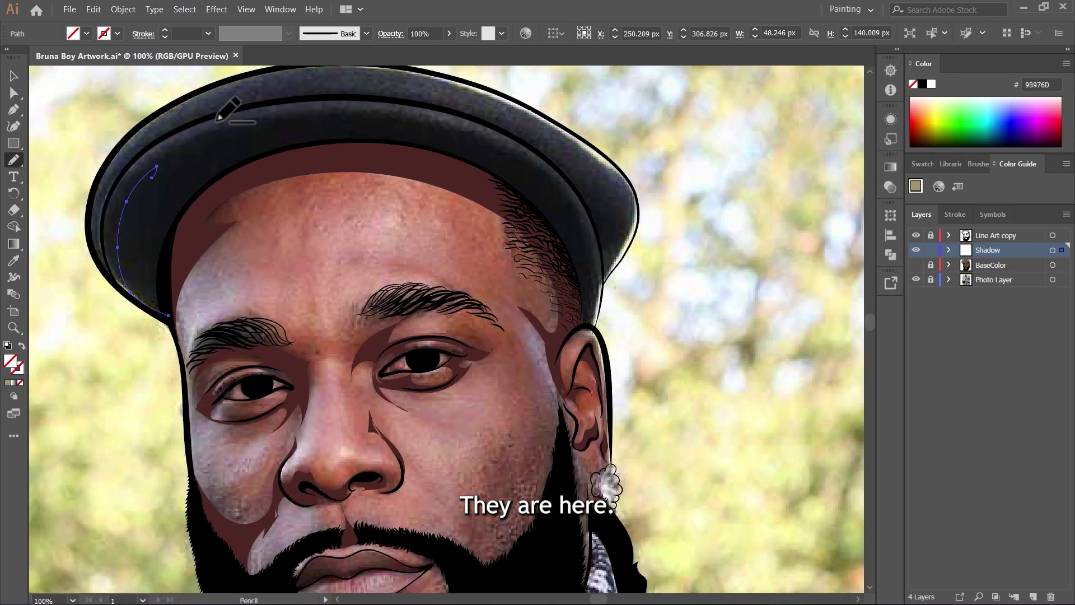
{"action": "mouse_move", "coordinate": [119, 224]}
{"action": "left_mouse_down"}
{"action": "mouse_move", "coordinate": [188, 162]}
{"action": "mouse_move", "coordinate": [376, 120]}
{"action": "left_mouse_up"}
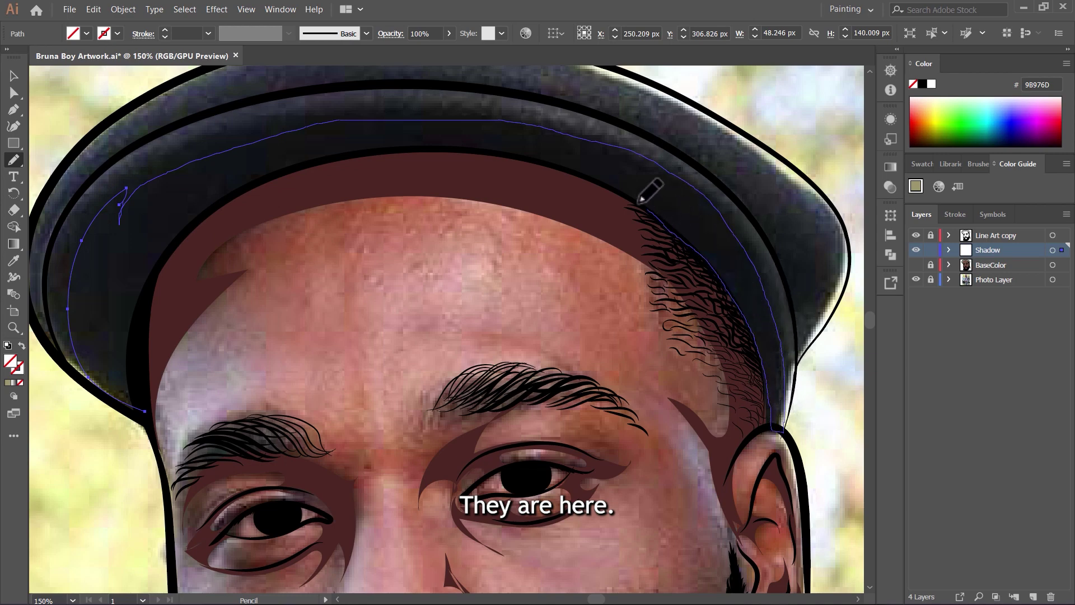
{"action": "left_click_drag", "start_coordinate": [140, 315], "coordinate": [146, 411]}
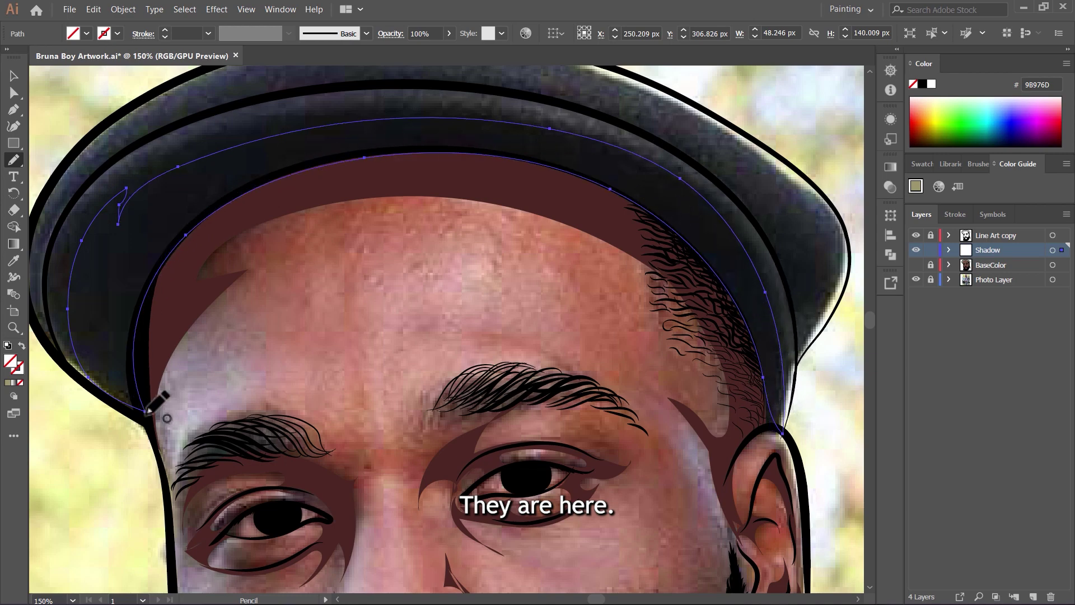
{"action": "scroll", "coordinate": [280, 252], "scroll_direction": "up", "scroll_amount": 2}
{"action": "key", "text": "comma"}
{"action": "scroll", "coordinate": [426, 112], "scroll_direction": "down", "scroll_amount": 1}
{"action": "scroll", "coordinate": [739, 269], "scroll_direction": "up", "scroll_amount": 2}
{"action": "scroll", "coordinate": [505, 235], "scroll_direction": "up", "scroll_amount": 1}
{"action": "scroll", "coordinate": [410, 163], "scroll_direction": "down", "scroll_amount": 2}
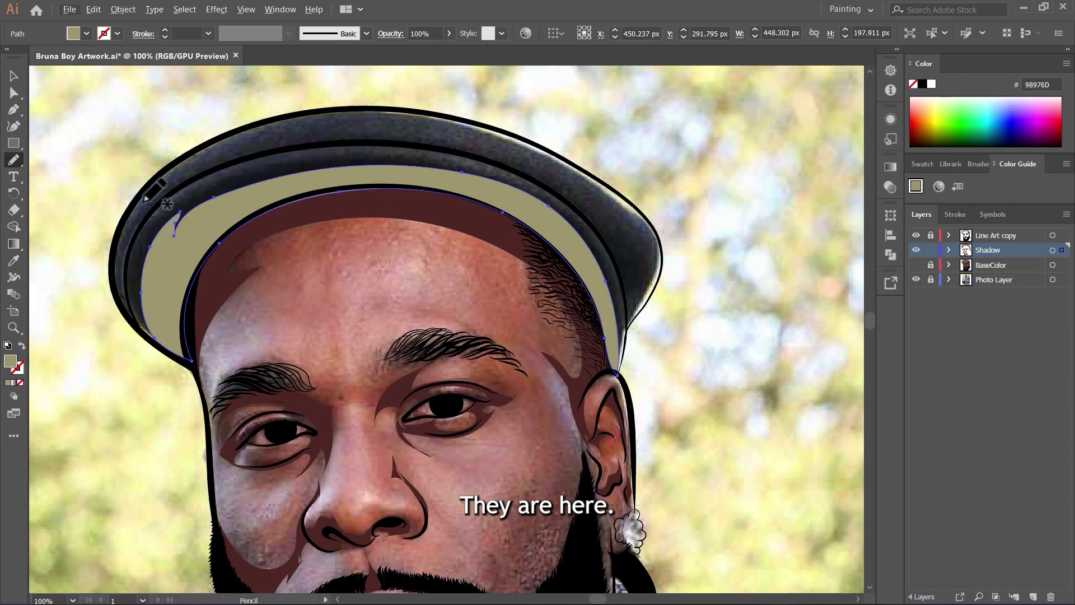
Draw a second narrow shadow along the cap's outer rim, following its full curve, and deselect it.
{"action": "mouse_move", "coordinate": [139, 221]}
{"action": "left_mouse_down"}
{"action": "mouse_move", "coordinate": [175, 180]}
{"action": "mouse_move", "coordinate": [262, 145]}
{"action": "mouse_move", "coordinate": [429, 134]}
{"action": "mouse_move", "coordinate": [566, 183]}
{"action": "mouse_move", "coordinate": [647, 275]}
{"action": "mouse_move", "coordinate": [631, 324]}
{"action": "mouse_move", "coordinate": [623, 280]}
{"action": "mouse_move", "coordinate": [589, 220]}
{"action": "mouse_move", "coordinate": [506, 164]}
{"action": "mouse_move", "coordinate": [336, 142]}
{"action": "mouse_move", "coordinate": [253, 158]}
{"action": "mouse_move", "coordinate": [171, 200]}
{"action": "mouse_move", "coordinate": [135, 236]}
{"action": "mouse_move", "coordinate": [127, 284]}
{"action": "left_mouse_up"}
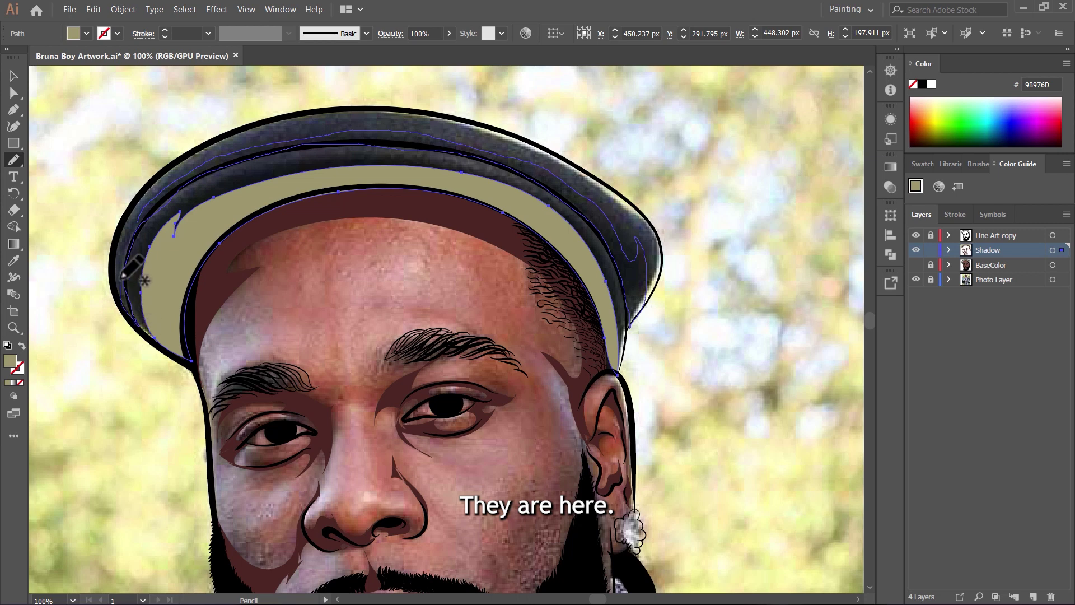
{"action": "key", "text": "v"}
{"action": "left_click", "coordinate": [374, 304]}
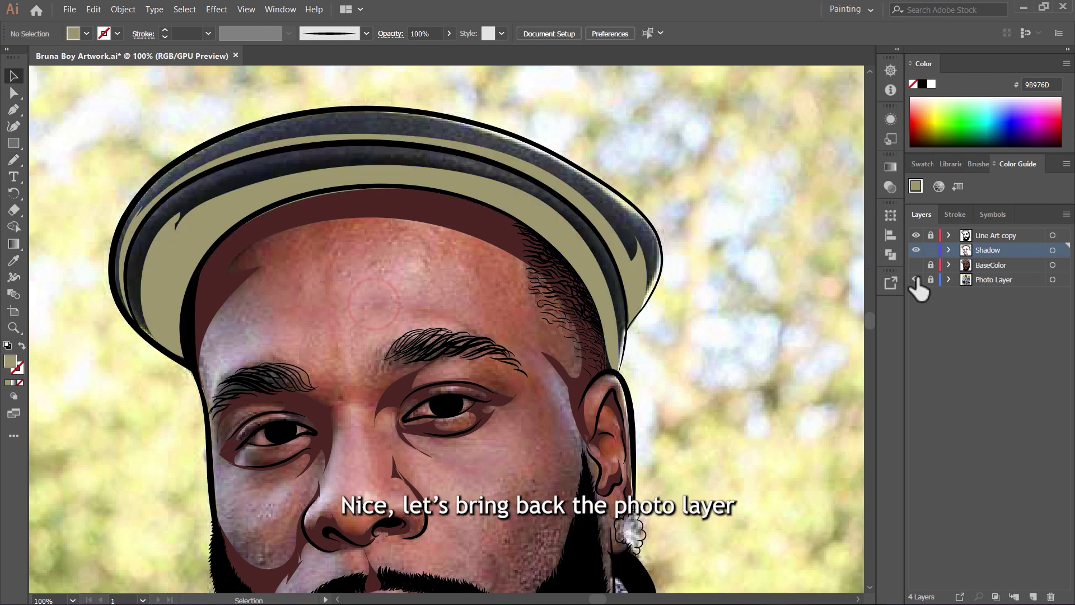
Show the BaseColor layer and hide the Photo Layer to review the cap shadows on the whole portrait.
{"action": "left_click", "coordinate": [918, 267]}
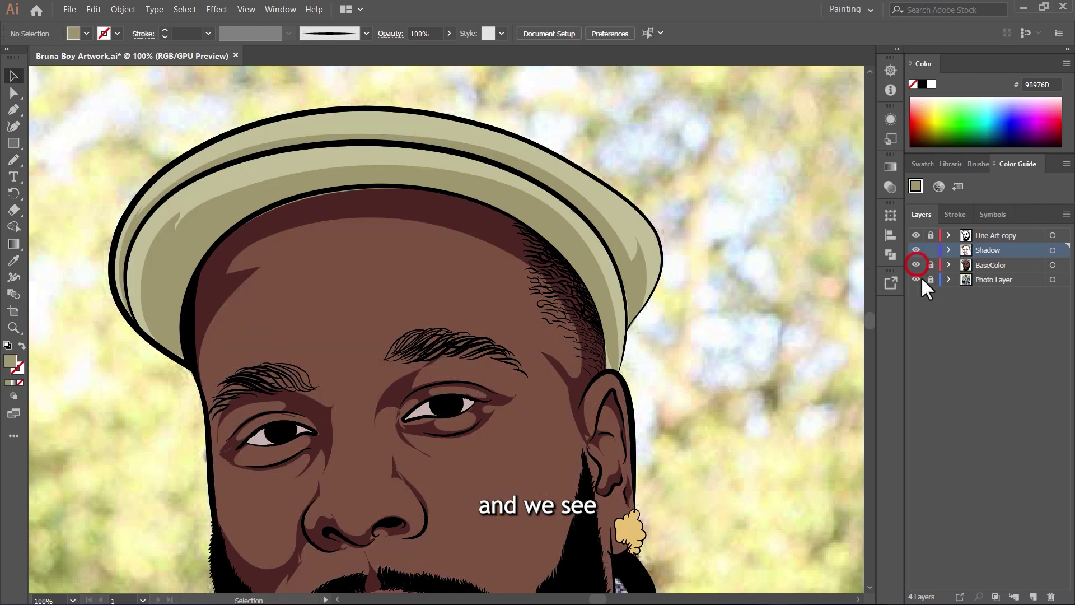
{"action": "left_click", "coordinate": [917, 279]}
{"action": "key", "text": "ctrl+minus"}
{"action": "key", "text": "ctrl+minus"}
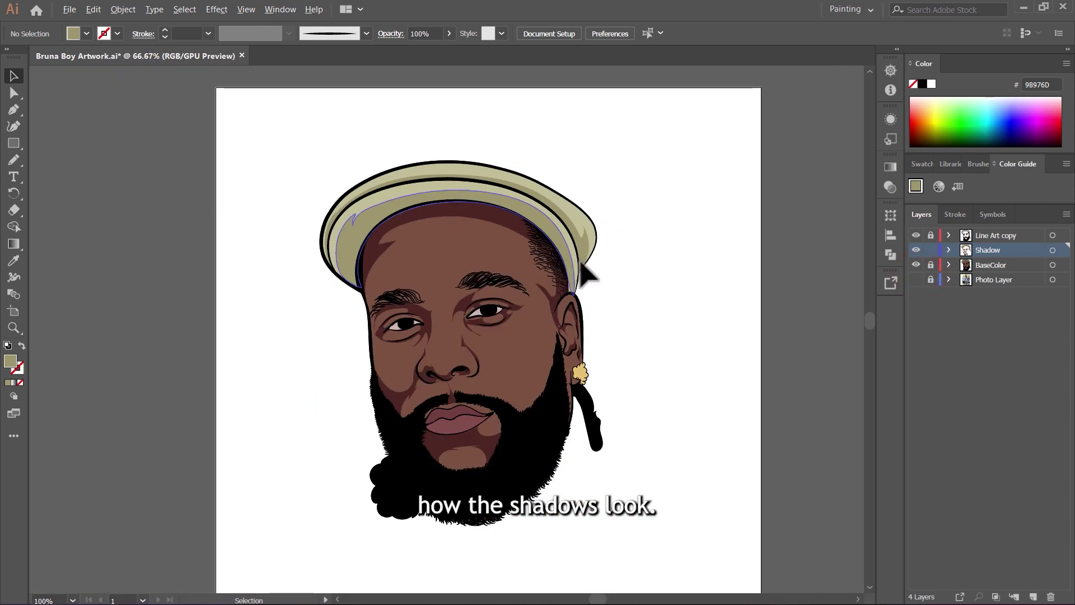
Darken the fill of both cap shadows to 8E885E and deselect them.
{"action": "scroll", "coordinate": [552, 258], "scroll_direction": "up", "scroll_amount": 2}
{"action": "left_click", "coordinate": [523, 259]}
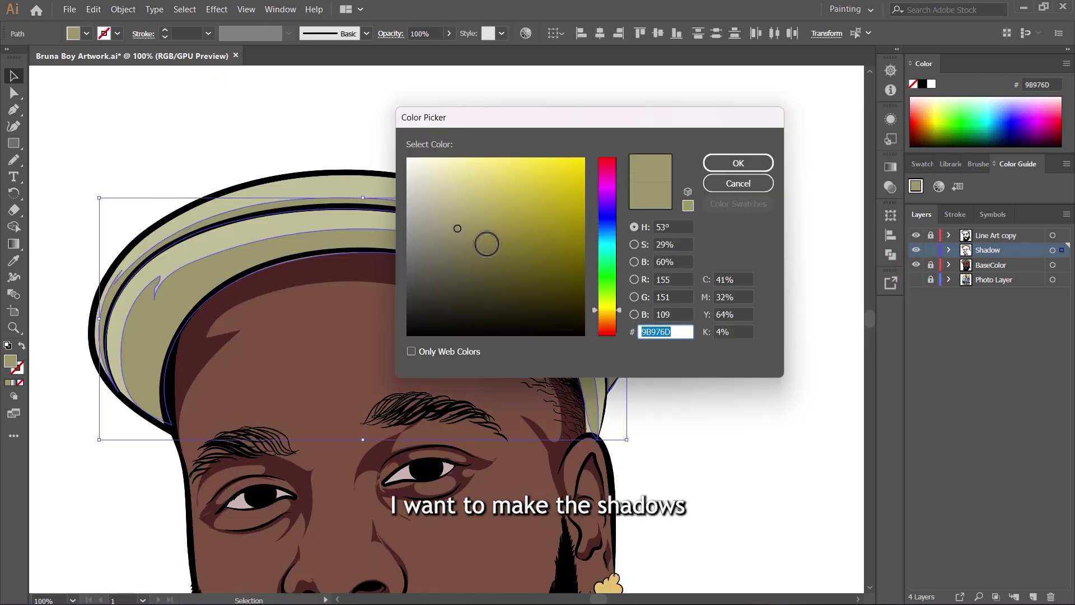
{"action": "left_click_drag", "start_coordinate": [458, 228], "coordinate": [467, 235]}
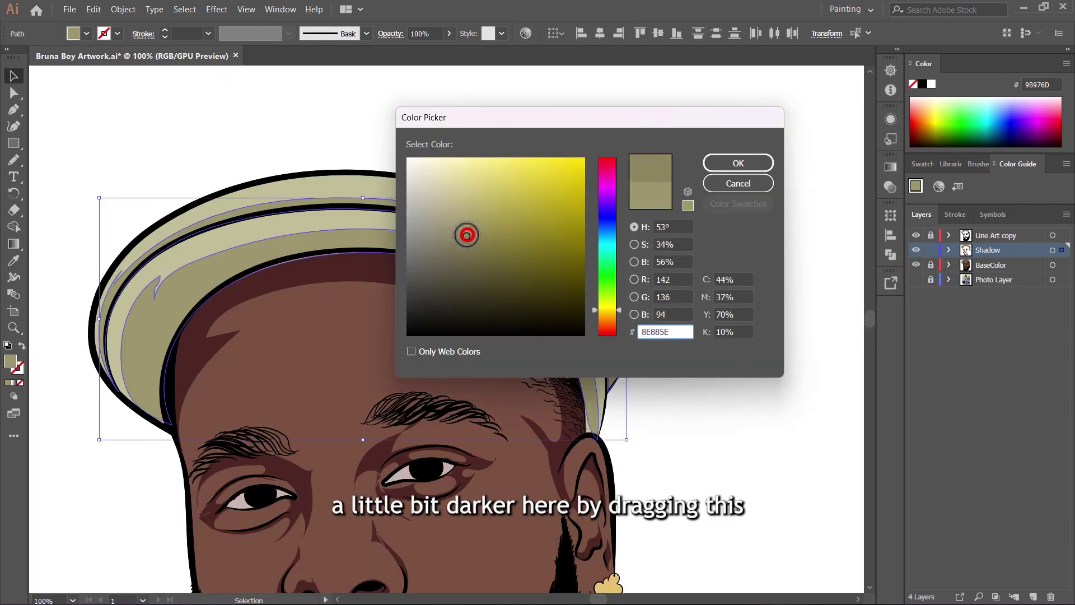
{"action": "left_click", "coordinate": [737, 163]}
{"action": "scroll", "coordinate": [505, 202], "scroll_direction": "down", "scroll_amount": 4}
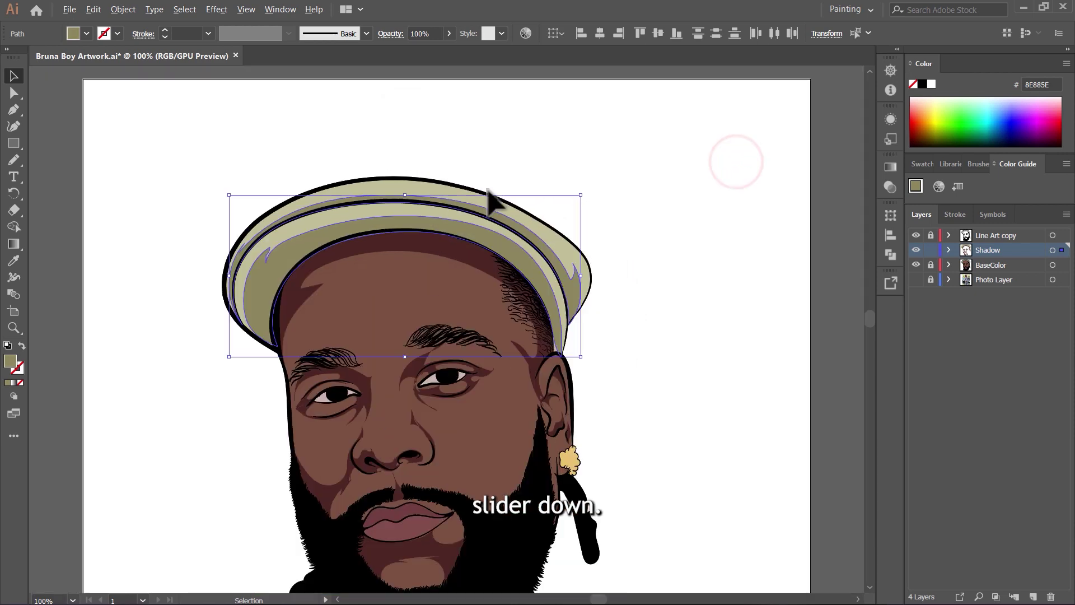
{"action": "left_click", "coordinate": [619, 386]}
Sample the dark skin shadow color 4C2824 and draw a shadow about 27 by 115 px under the earring and down the neck edge.
{"action": "scroll", "coordinate": [616, 388], "scroll_direction": "up", "scroll_amount": 4}
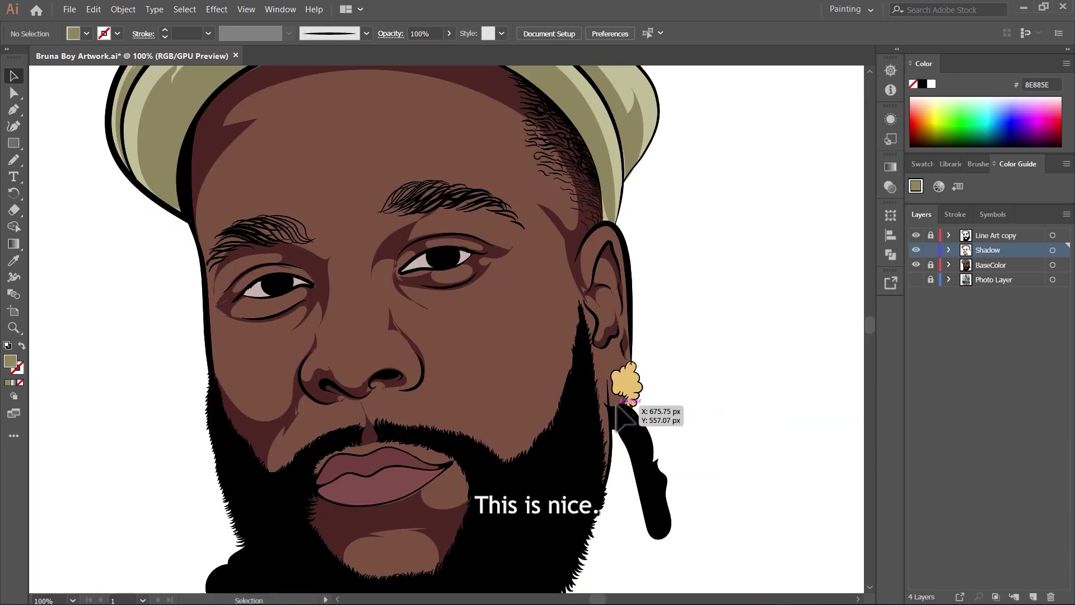
{"action": "scroll", "coordinate": [626, 408], "scroll_direction": "up", "scroll_amount": 3}
{"action": "left_click", "coordinate": [586, 174]}
{"action": "left_click", "coordinate": [667, 183]}
{"action": "scroll", "coordinate": [667, 185], "scroll_direction": "down", "scroll_amount": 2}
{"action": "key", "text": "n"}
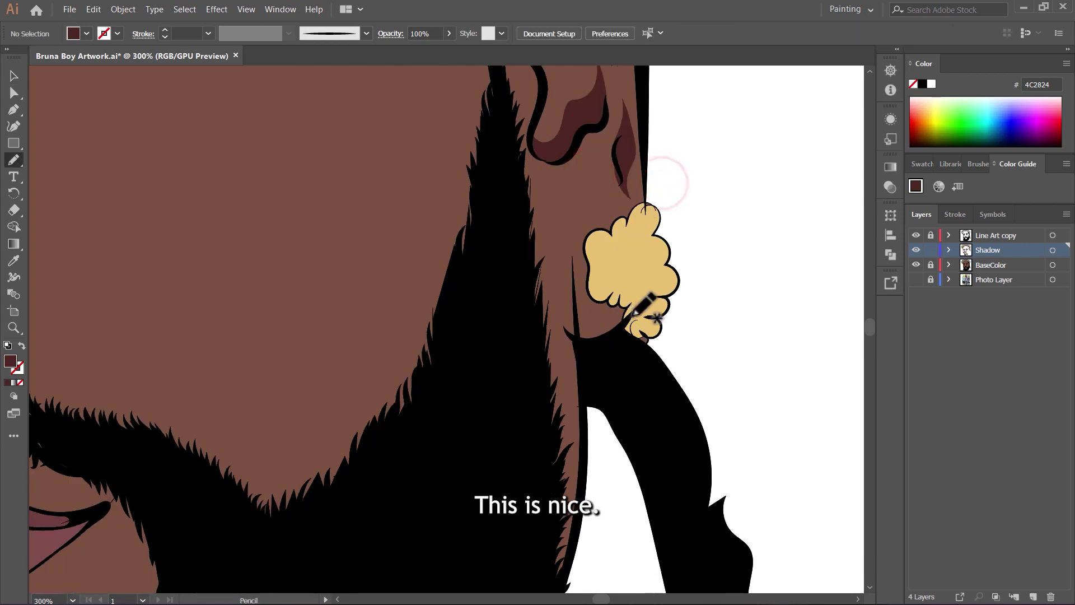
{"action": "mouse_move", "coordinate": [628, 309]}
{"action": "left_mouse_down"}
{"action": "mouse_move", "coordinate": [579, 284]}
{"action": "mouse_move", "coordinate": [561, 242]}
{"action": "mouse_move", "coordinate": [562, 391]}
{"action": "left_mouse_up"}
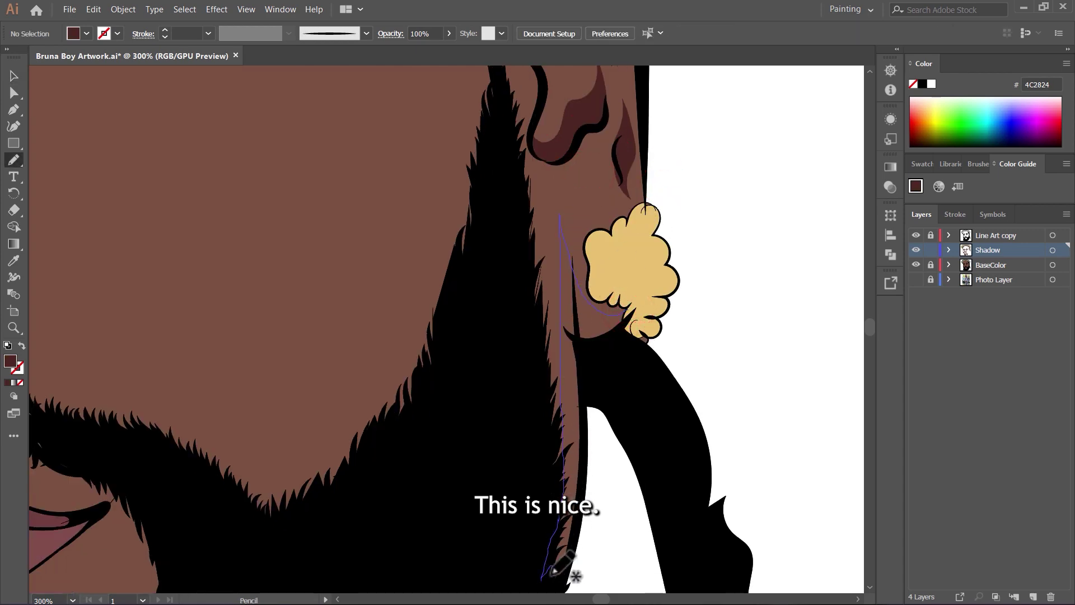
{"action": "mouse_move", "coordinate": [553, 572]}
{"action": "left_mouse_down"}
{"action": "mouse_move", "coordinate": [575, 536]}
{"action": "mouse_move", "coordinate": [590, 463]}
{"action": "mouse_move", "coordinate": [587, 400]}
{"action": "mouse_move", "coordinate": [597, 347]}
{"action": "mouse_move", "coordinate": [619, 323]}
{"action": "left_mouse_up"}
{"action": "key", "text": "comma"}
{"action": "scroll", "coordinate": [643, 352], "scroll_direction": "down", "scroll_amount": 3}
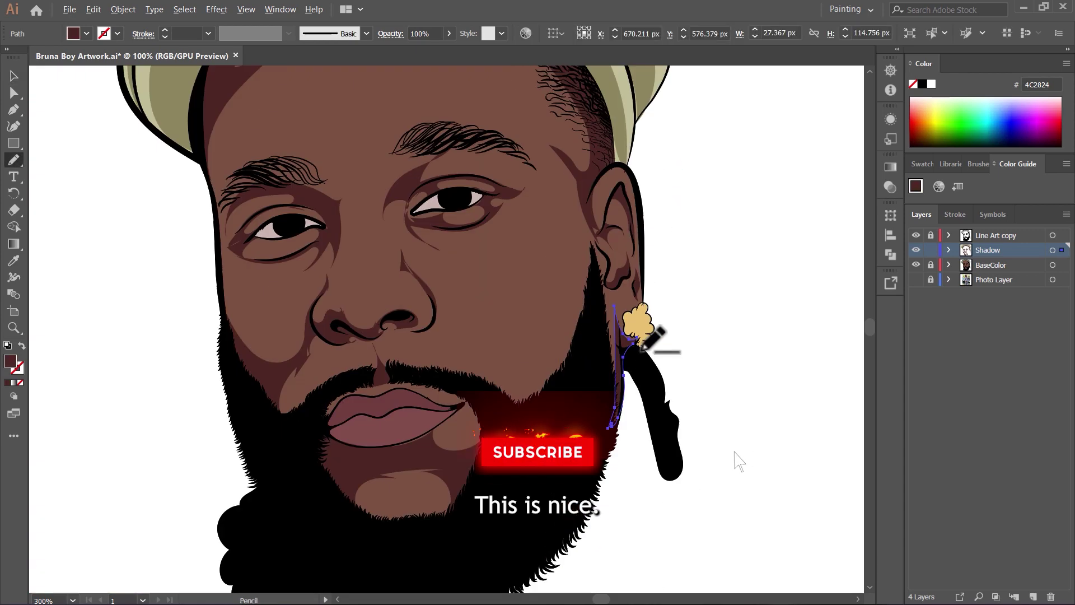
{"action": "scroll", "coordinate": [642, 352], "scroll_direction": "down", "scroll_amount": 1}
Switch from the BaseColor layer to the photo and draw a shadow around the subject's left mouth corner, then deselect it.
{"action": "scroll", "coordinate": [523, 403], "scroll_direction": "up", "scroll_amount": 4}
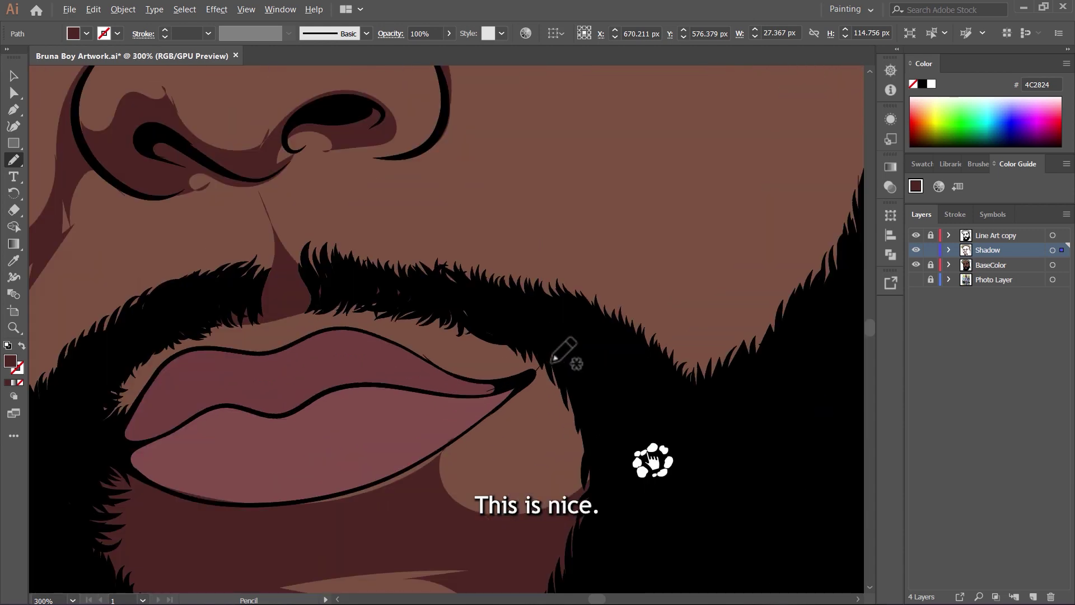
{"action": "left_click", "coordinate": [916, 279]}
{"action": "left_click", "coordinate": [916, 264]}
{"action": "scroll", "coordinate": [616, 252], "scroll_direction": "down", "scroll_amount": 2}
{"action": "scroll", "coordinate": [546, 289], "scroll_direction": "up", "scroll_amount": 1}
{"action": "mouse_move", "coordinate": [530, 255]}
{"action": "left_mouse_down"}
{"action": "mouse_move", "coordinate": [463, 325]}
{"action": "mouse_move", "coordinate": [515, 319]}
{"action": "mouse_move", "coordinate": [549, 353]}
{"action": "mouse_move", "coordinate": [560, 471]}
{"action": "mouse_move", "coordinate": [615, 528]}
{"action": "left_mouse_up"}
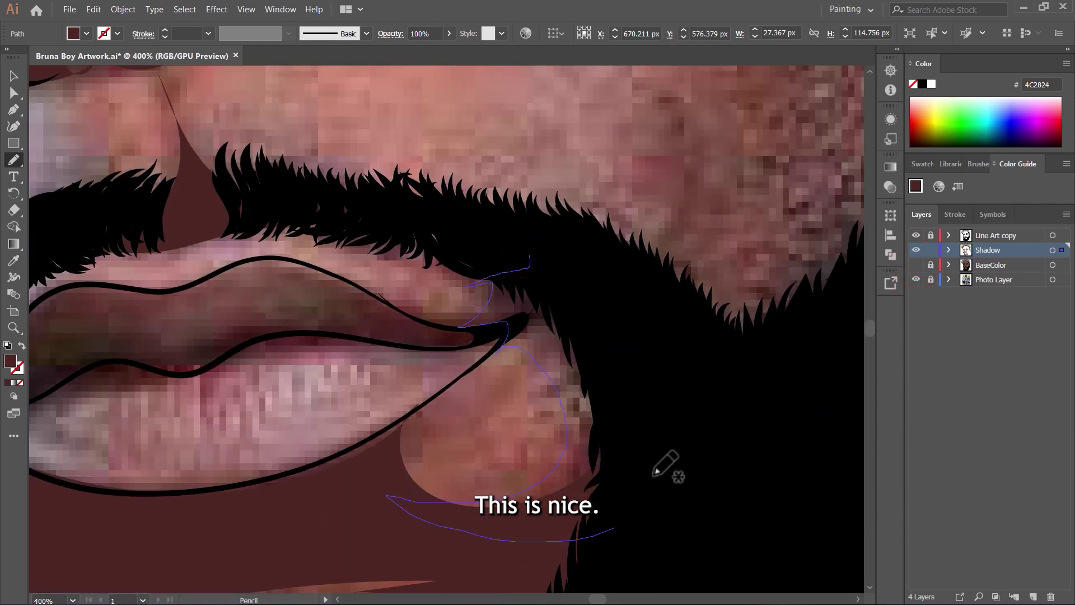
{"action": "left_click_drag", "start_coordinate": [654, 475], "coordinate": [461, 233]}
{"action": "scroll", "coordinate": [577, 243], "scroll_direction": "down", "scroll_amount": 5}
{"action": "scroll", "coordinate": [577, 235], "scroll_direction": "up", "scroll_amount": 1}
{"action": "key", "text": "v"}
{"action": "left_click", "coordinate": [569, 221]}
Draw a branching shadow about 79 by 68 px around the inner corner and lower crease of the subject's left eye, then deselect it.
{"action": "scroll", "coordinate": [527, 168], "scroll_direction": "up", "scroll_amount": 4}
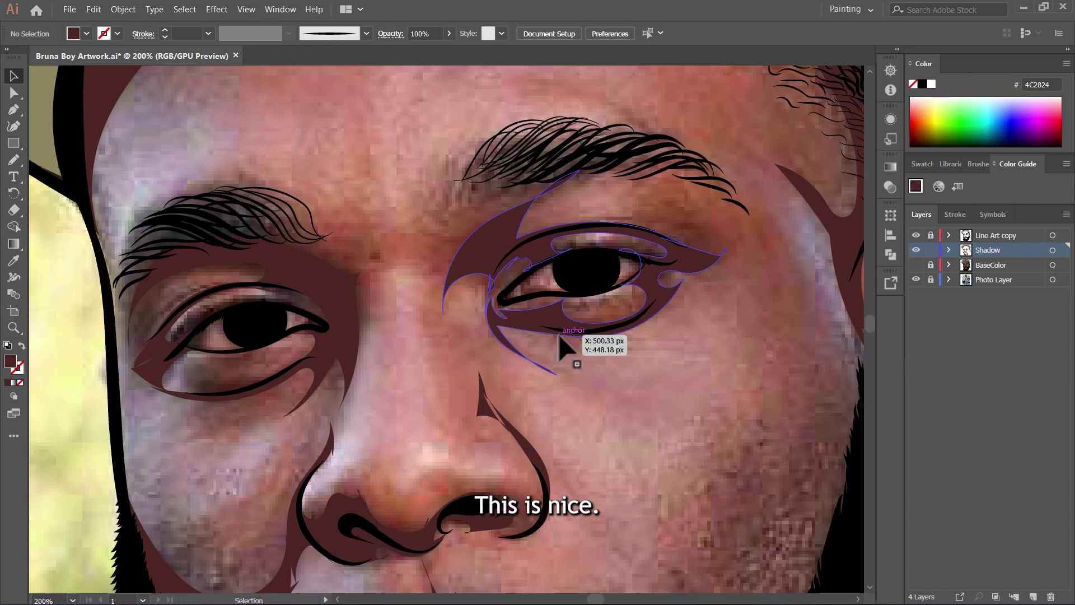
{"action": "key", "text": "n"}
{"action": "scroll", "coordinate": [561, 337], "scroll_direction": "up", "scroll_amount": 2}
{"action": "mouse_move", "coordinate": [667, 315]}
{"action": "left_mouse_down"}
{"action": "mouse_move", "coordinate": [546, 311]}
{"action": "mouse_move", "coordinate": [473, 325]}
{"action": "left_mouse_up"}
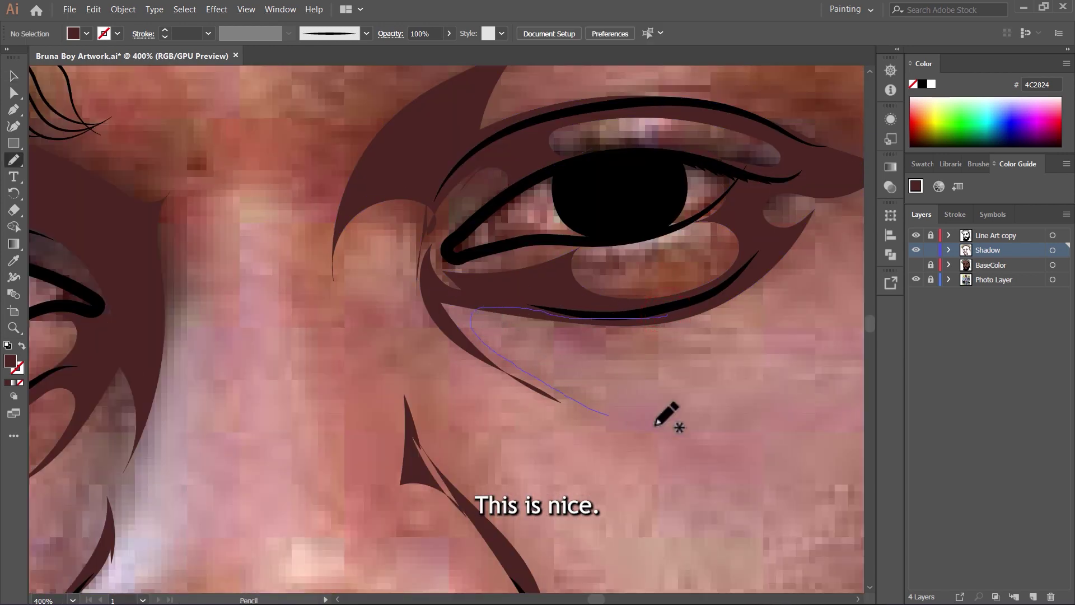
{"action": "left_click_drag", "start_coordinate": [655, 424], "coordinate": [485, 357]}
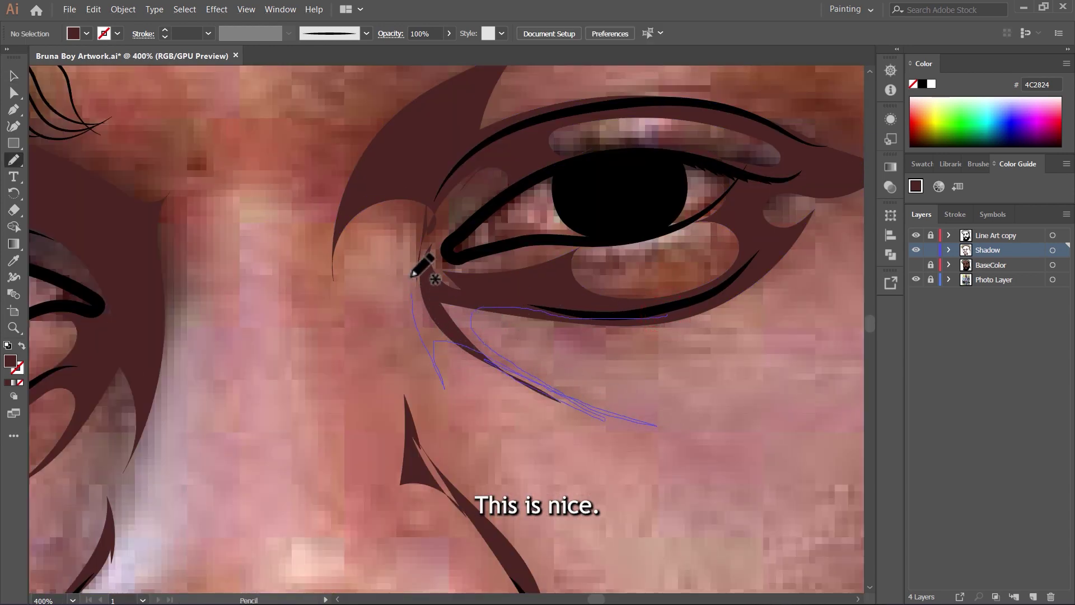
{"action": "mouse_move", "coordinate": [340, 208]}
{"action": "left_mouse_down"}
{"action": "mouse_move", "coordinate": [437, 152]}
{"action": "mouse_move", "coordinate": [530, 156]}
{"action": "left_mouse_up"}
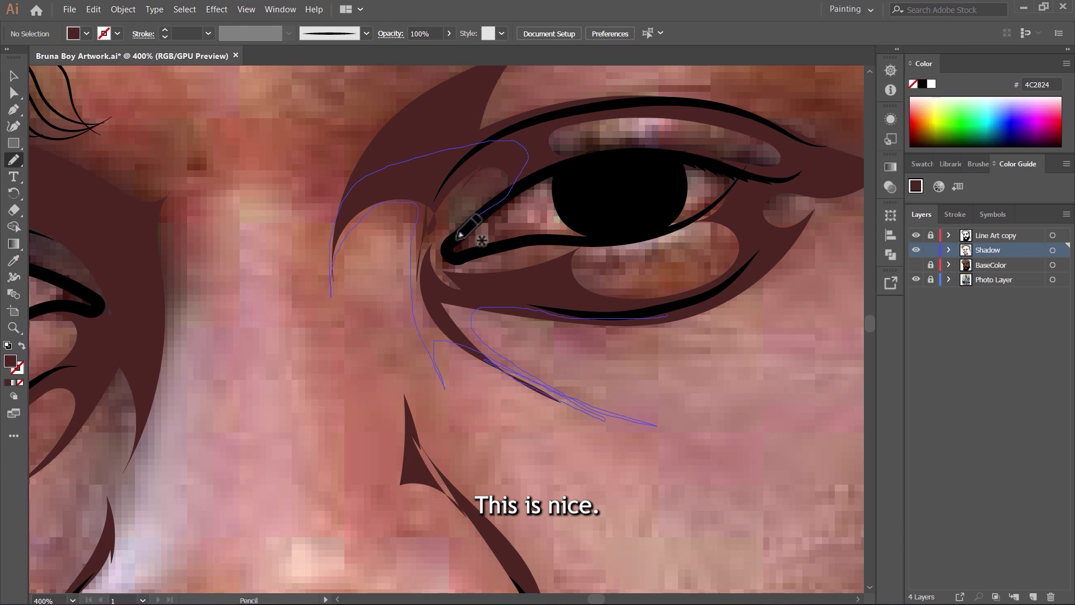
{"action": "mouse_move", "coordinate": [433, 246]}
{"action": "left_mouse_down"}
{"action": "mouse_move", "coordinate": [463, 297]}
{"action": "mouse_move", "coordinate": [666, 314]}
{"action": "left_mouse_up"}
{"action": "key", "text": "v"}
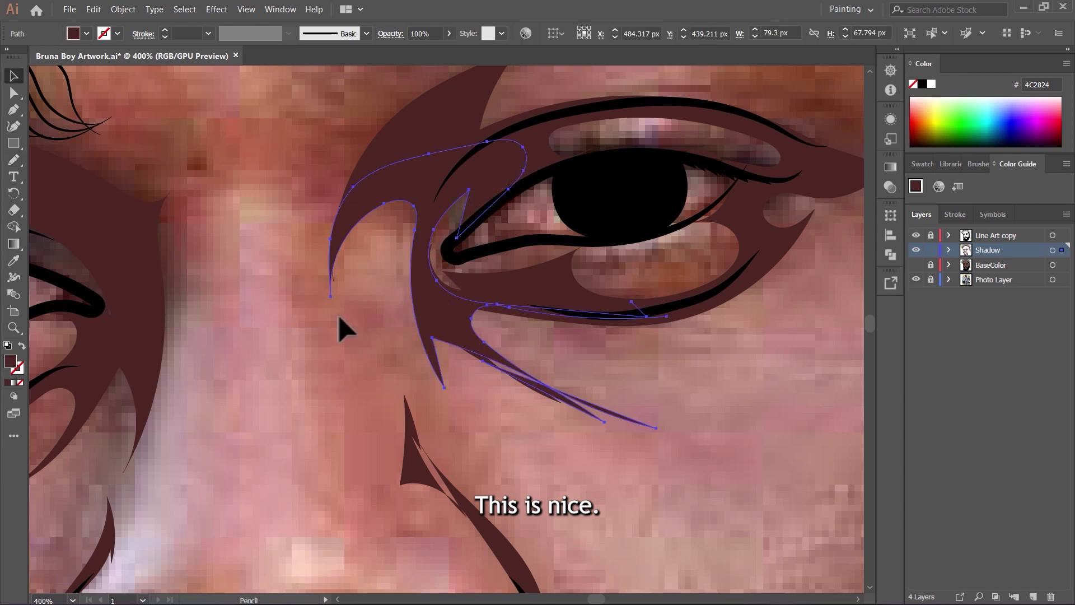
{"action": "left_click", "coordinate": [339, 319]}
Draw a thin forked wrinkle shadow about 74 by 31 px above the subject's left eyebrow and deselect it.
{"action": "key", "text": "ctrl+1"}
{"action": "left_click_drag", "start_coordinate": [354, 240], "coordinate": [391, 233]}
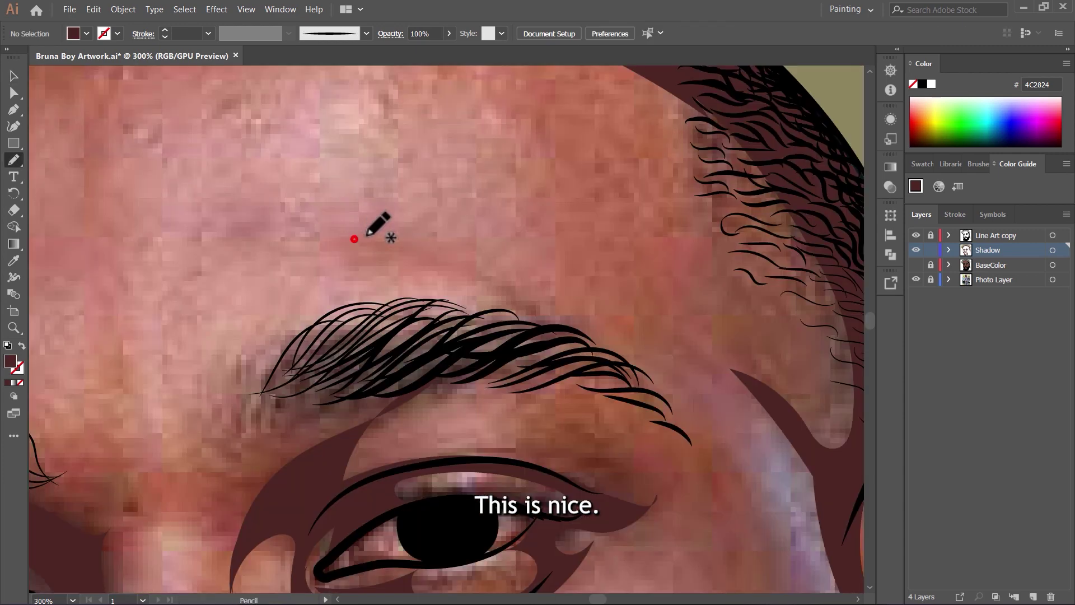
{"action": "mouse_move", "coordinate": [436, 233]}
{"action": "left_mouse_down"}
{"action": "mouse_move", "coordinate": [467, 239]}
{"action": "mouse_move", "coordinate": [537, 298]}
{"action": "left_mouse_up"}
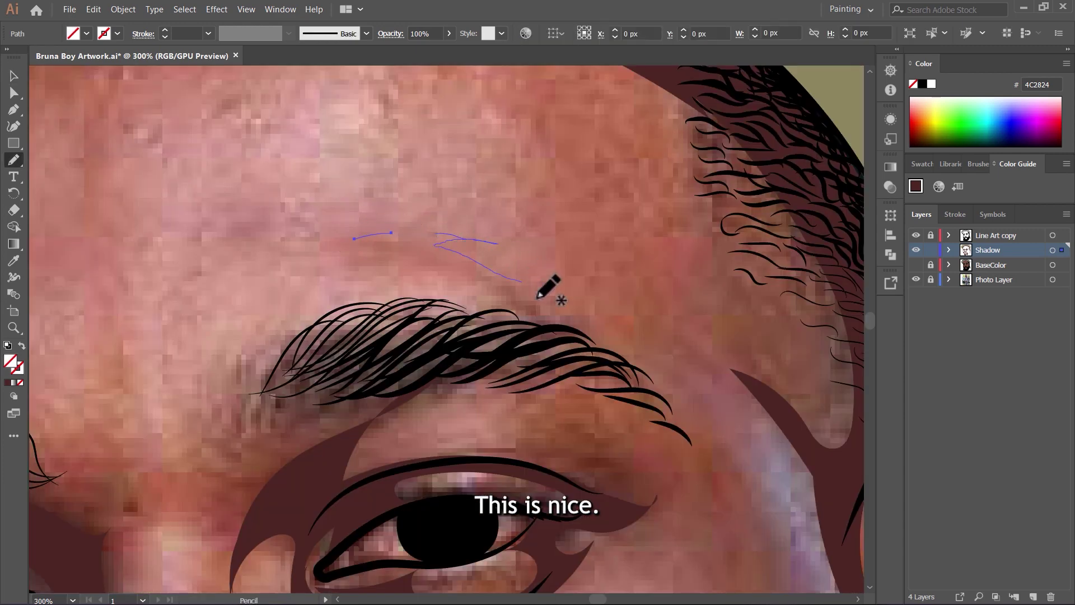
{"action": "mouse_move", "coordinate": [335, 252]}
{"action": "left_mouse_down"}
{"action": "mouse_move", "coordinate": [359, 240]}
{"action": "mouse_move", "coordinate": [482, 221]}
{"action": "left_mouse_up"}
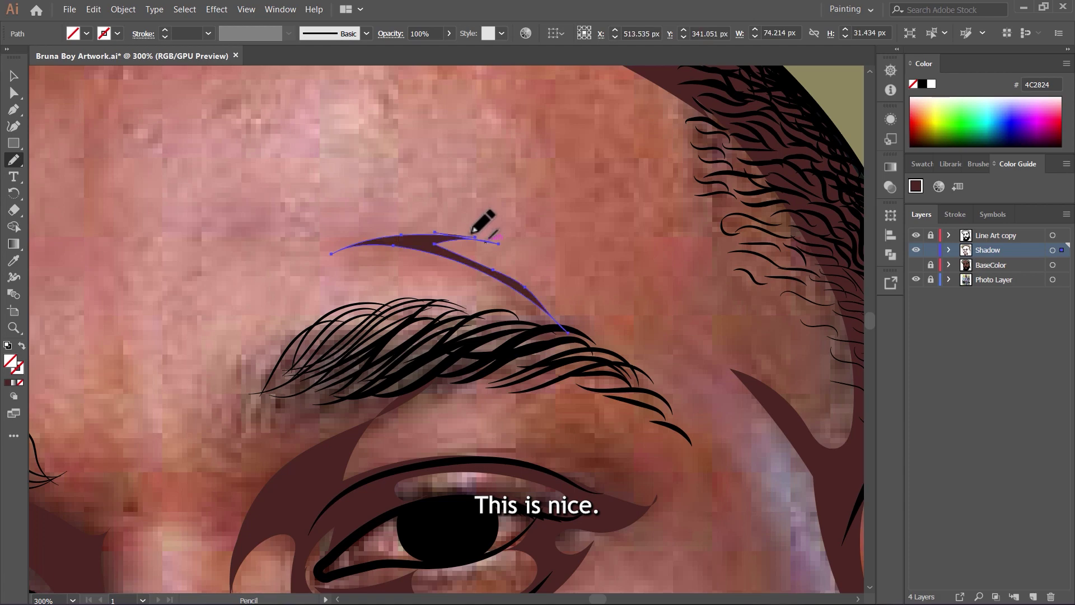
{"action": "key", "text": "v"}
{"action": "left_click", "coordinate": [447, 187]}
Show the BaseColor layer and hide the Photo Layer to review the added face shadows on the whole portrait.
{"action": "key", "text": "ctrl+0"}
{"action": "left_click", "coordinate": [916, 265]}
{"action": "left_click", "coordinate": [916, 280]}
{"action": "key", "text": "ctrl+minus"}
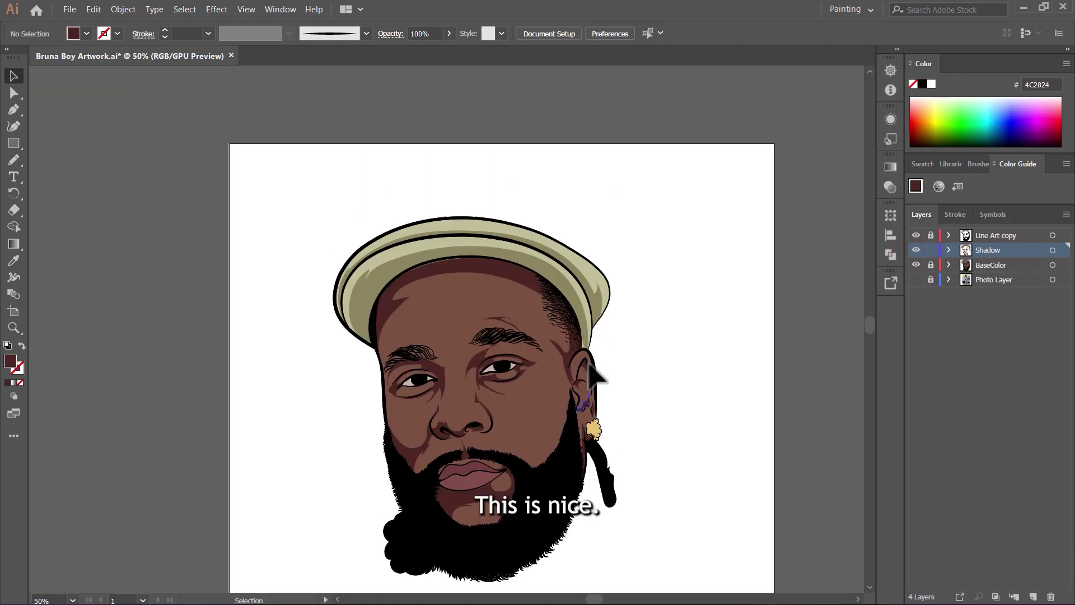
Sample the earring's gold with the Eyedropper and darken the fill to C99D4F as its shadow color.
{"action": "scroll", "coordinate": [577, 336], "scroll_direction": "up", "scroll_amount": 6}
{"action": "key", "text": "i"}
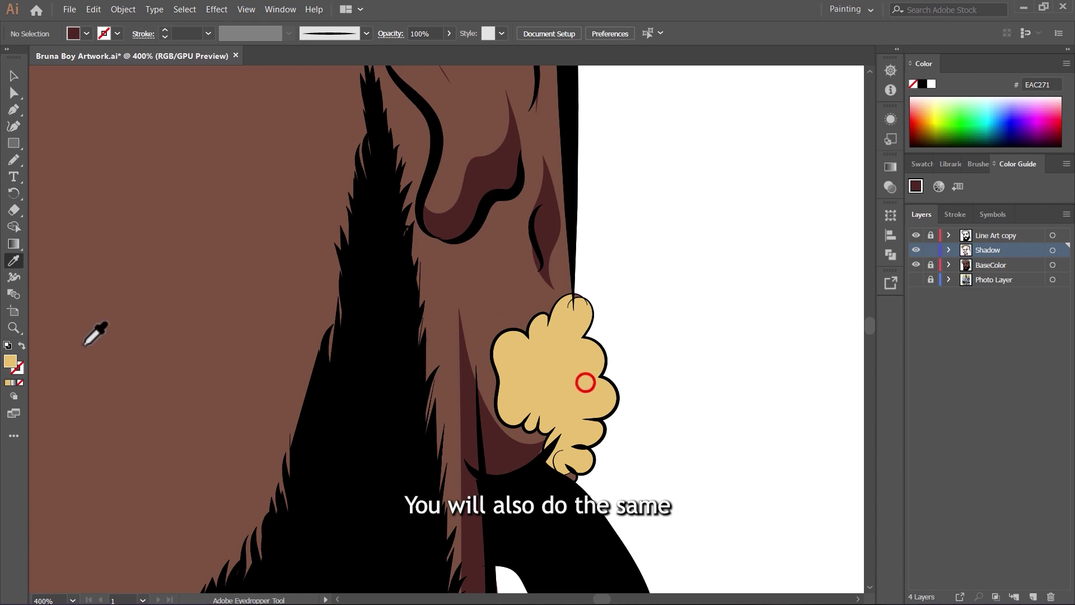
{"action": "double_click", "coordinate": [10, 361]}
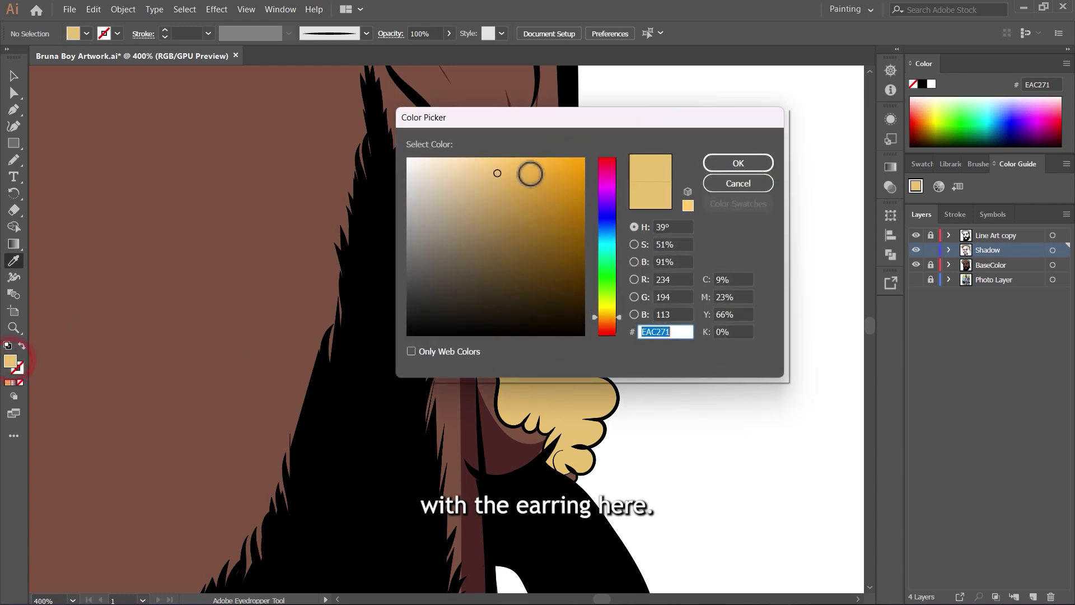
{"action": "left_click", "coordinate": [515, 192]}
{"action": "left_click", "coordinate": [731, 164]}
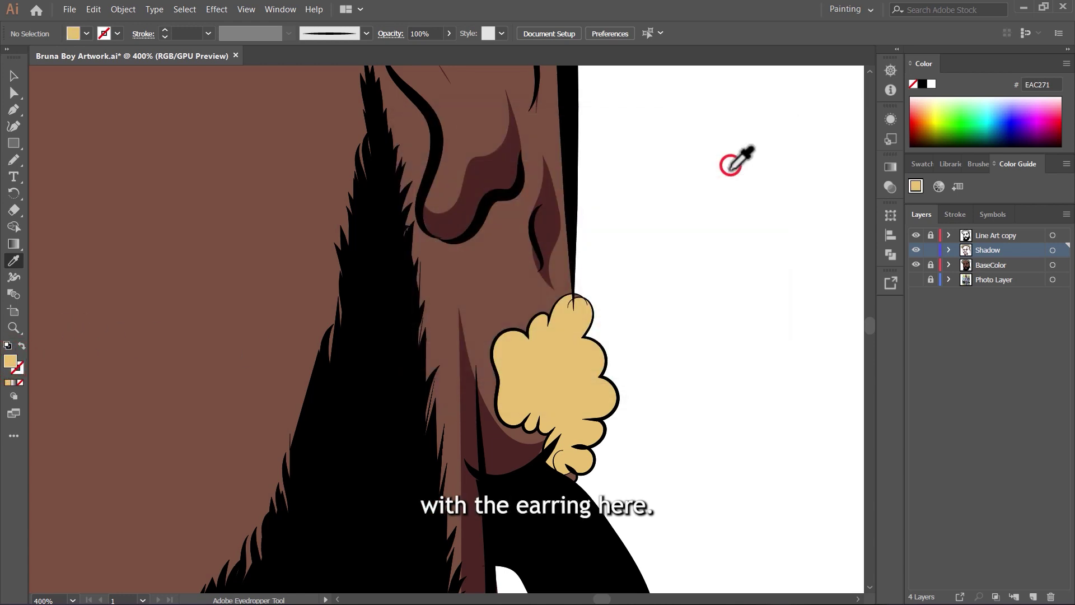
Show the photo instead of the BaseColor layer and pencil a scalloped shadow about 17 by 26 px along the earring's lower outer edge.
{"action": "key", "text": "n"}
{"action": "scroll", "coordinate": [612, 440], "scroll_direction": "up", "scroll_amount": 4}
{"action": "left_click", "coordinate": [916, 279]}
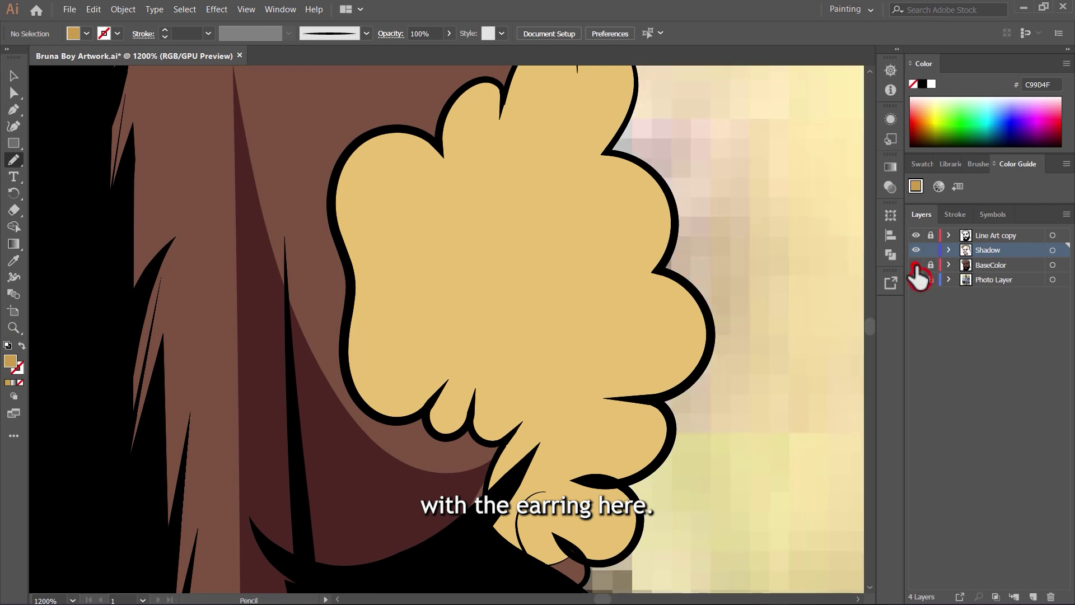
{"action": "left_click", "coordinate": [916, 264]}
{"action": "mouse_move", "coordinate": [669, 156]}
{"action": "left_mouse_down"}
{"action": "mouse_move", "coordinate": [605, 243]}
{"action": "mouse_move", "coordinate": [684, 295]}
{"action": "mouse_move", "coordinate": [597, 328]}
{"action": "mouse_move", "coordinate": [635, 358]}
{"action": "mouse_move", "coordinate": [570, 406]}
{"action": "mouse_move", "coordinate": [601, 454]}
{"action": "mouse_move", "coordinate": [550, 388]}
{"action": "mouse_move", "coordinate": [542, 359]}
{"action": "mouse_move", "coordinate": [497, 449]}
{"action": "left_mouse_up"}
{"action": "mouse_move", "coordinate": [602, 492]}
{"action": "left_mouse_down"}
{"action": "mouse_move", "coordinate": [655, 396]}
{"action": "mouse_move", "coordinate": [649, 333]}
{"action": "mouse_move", "coordinate": [704, 273]}
{"action": "mouse_move", "coordinate": [667, 162]}
{"action": "left_mouse_up"}
{"action": "scroll", "coordinate": [661, 206], "scroll_direction": "up", "scroll_amount": 2}
{"action": "scroll", "coordinate": [664, 199], "scroll_direction": "up", "scroll_amount": 2}
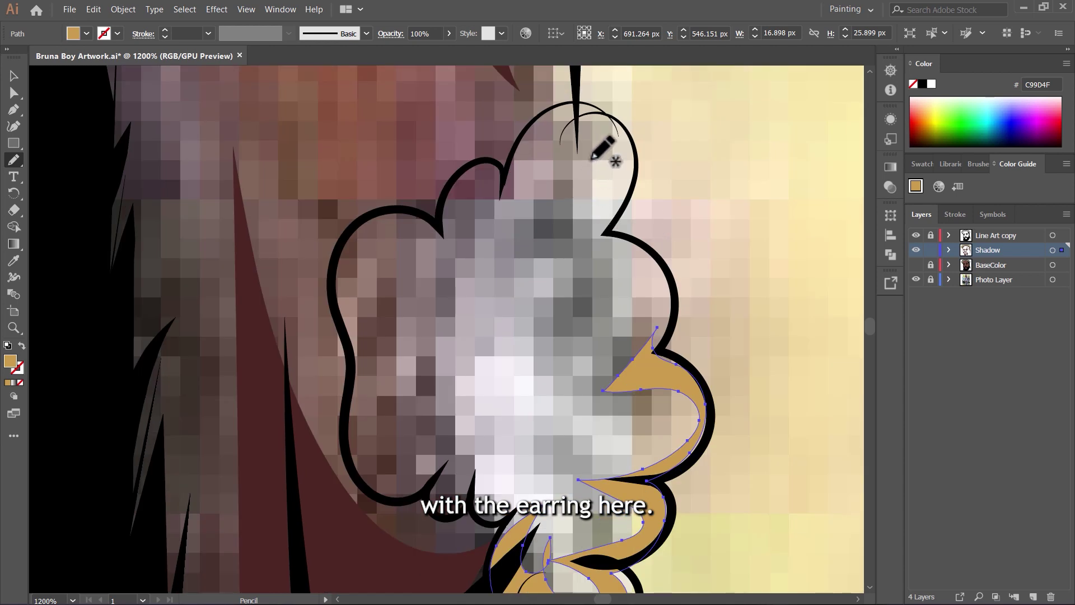
Pencil the remaining C99D4F shadow shapes across the earring's inner area and its upper and inner-edge petals, and deselect them.
{"action": "mouse_move", "coordinate": [600, 150]}
{"action": "left_mouse_down"}
{"action": "mouse_move", "coordinate": [569, 238]}
{"action": "mouse_move", "coordinate": [561, 334]}
{"action": "mouse_move", "coordinate": [612, 281]}
{"action": "mouse_move", "coordinate": [568, 234]}
{"action": "mouse_move", "coordinate": [602, 151]}
{"action": "left_mouse_up"}
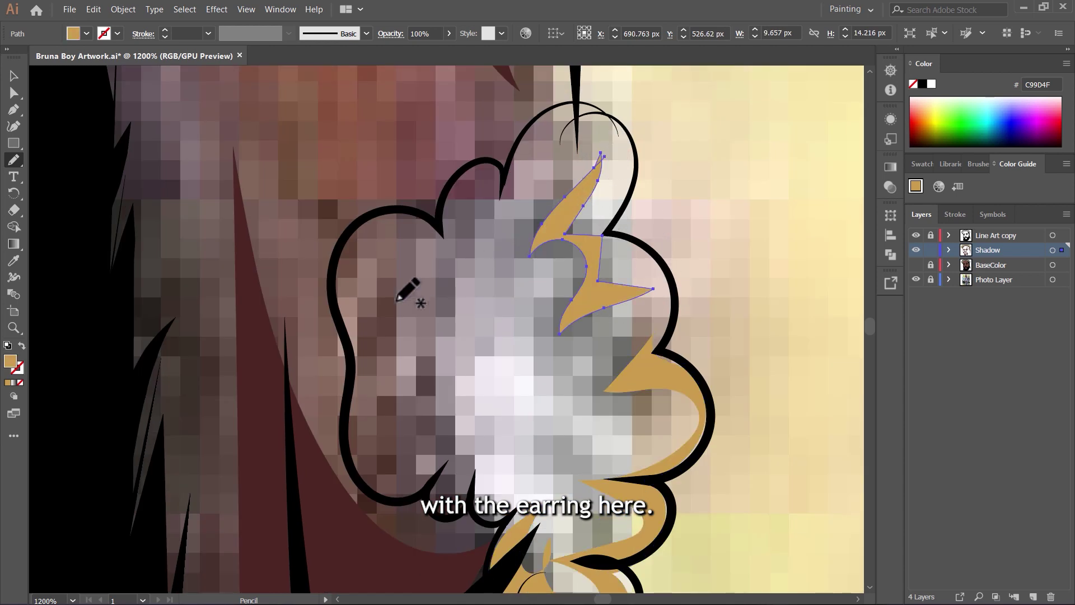
{"action": "left_click_drag", "start_coordinate": [381, 347], "coordinate": [356, 329]}
{"action": "mouse_move", "coordinate": [417, 385]}
{"action": "left_mouse_down"}
{"action": "mouse_move", "coordinate": [383, 464]}
{"action": "mouse_move", "coordinate": [469, 491]}
{"action": "mouse_move", "coordinate": [451, 425]}
{"action": "mouse_move", "coordinate": [451, 359]}
{"action": "left_mouse_up"}
{"action": "mouse_move", "coordinate": [339, 246]}
{"action": "left_mouse_down"}
{"action": "mouse_move", "coordinate": [459, 314]}
{"action": "mouse_move", "coordinate": [501, 168]}
{"action": "left_mouse_up"}
{"action": "left_click_drag", "start_coordinate": [414, 213], "coordinate": [340, 247]}
{"action": "key", "text": "v"}
{"action": "left_click", "coordinate": [495, 360]}
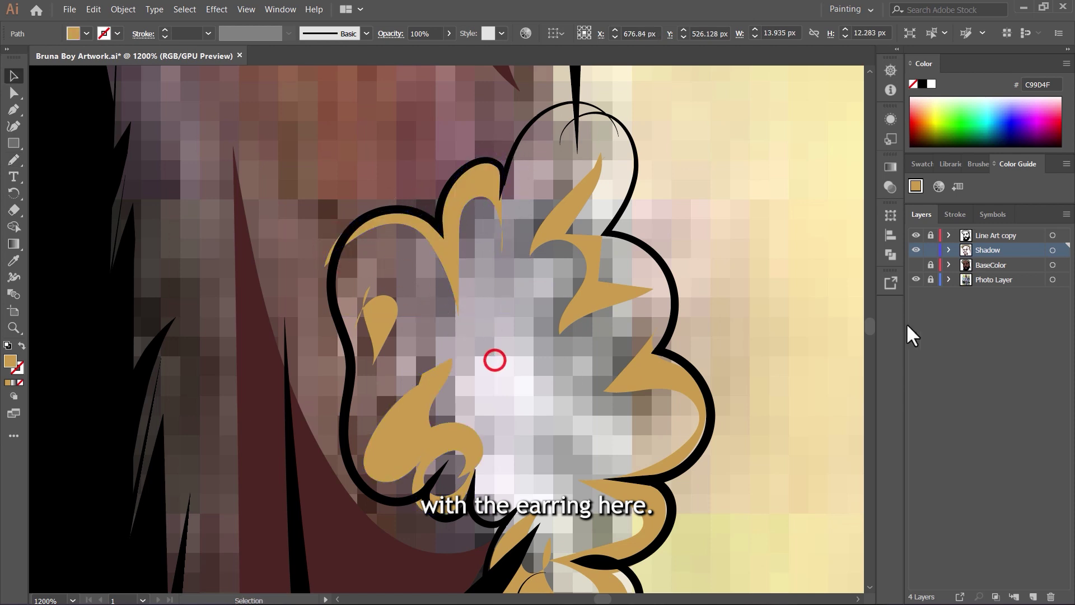
Show the BaseColor layer, hide the Photo Layer and lock the Shadow layer.
{"action": "left_click", "coordinate": [916, 265]}
{"action": "left_click", "coordinate": [917, 279]}
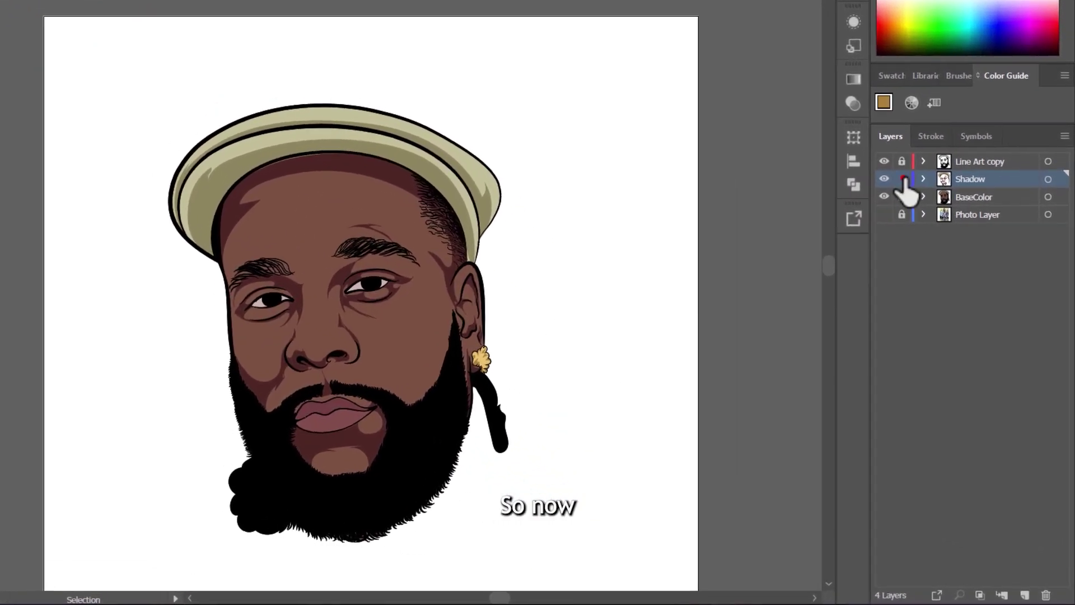
{"action": "left_click", "coordinate": [902, 179]}
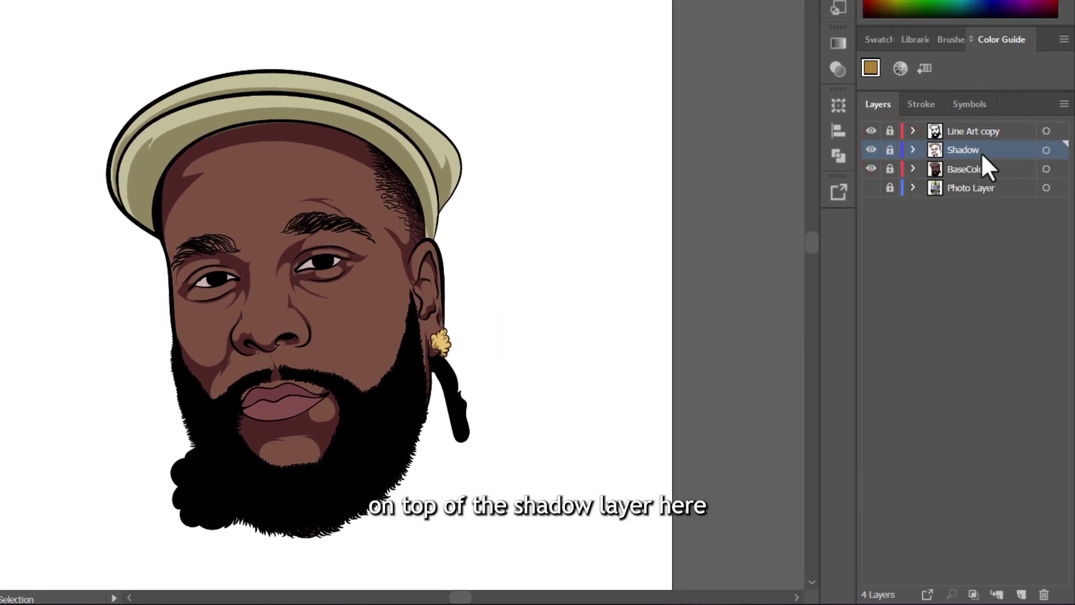
Add a new layer directly above the Shadow layer and name it Highlights.
{"action": "left_click", "coordinate": [1019, 594]}
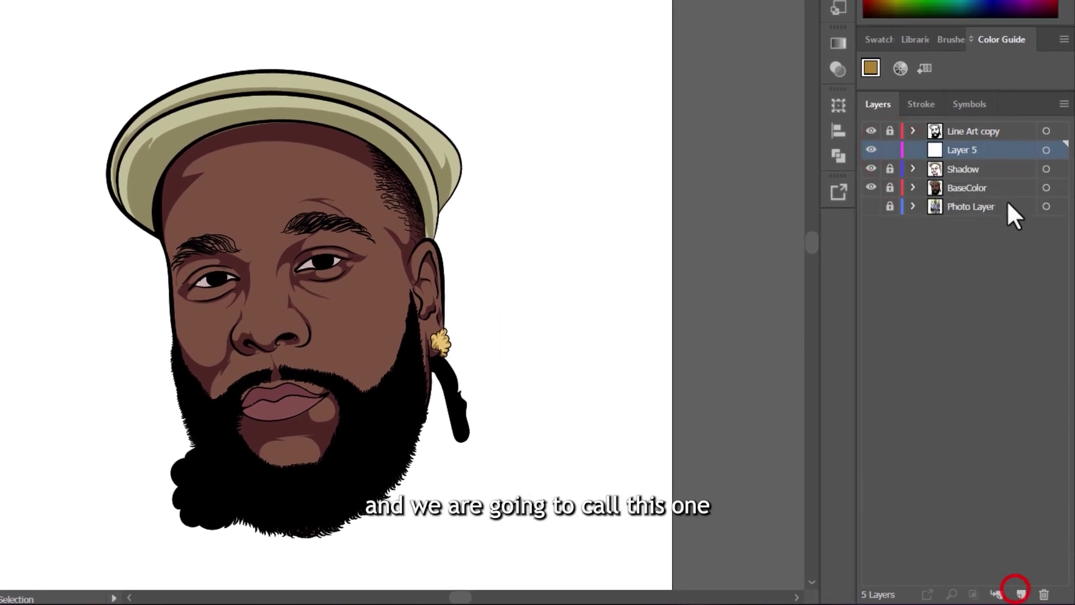
{"action": "double_click", "coordinate": [977, 149]}
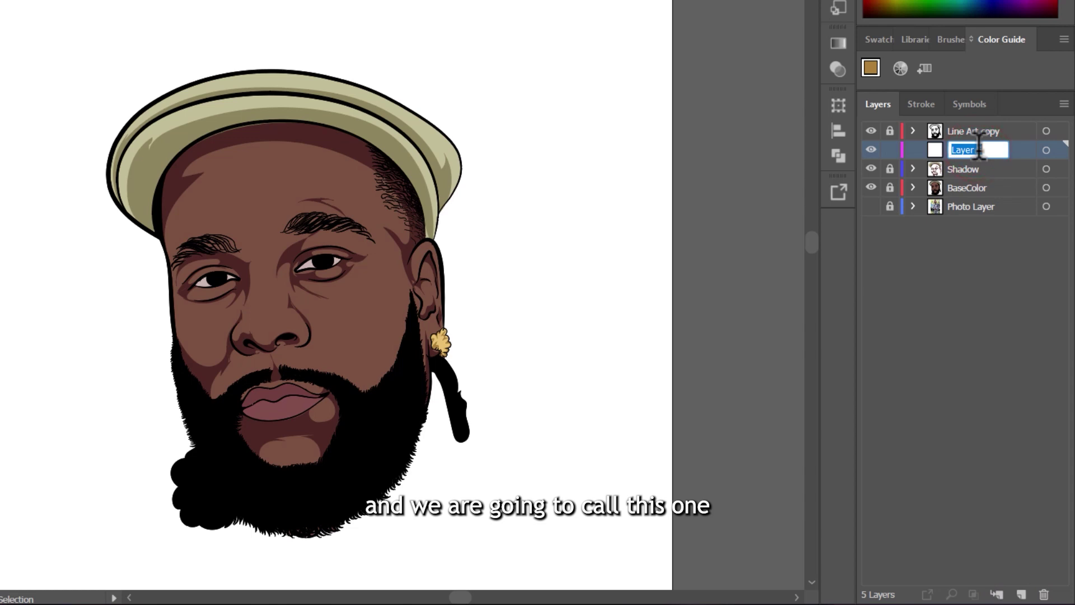
{"action": "type", "text": "Highli"}
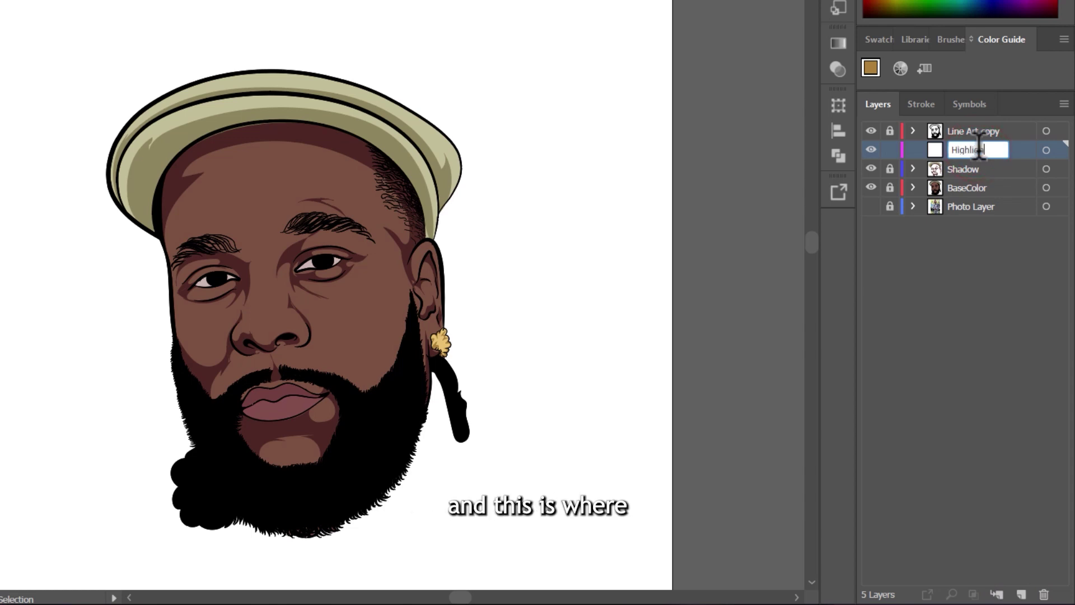
{"action": "type", "text": "ght"}
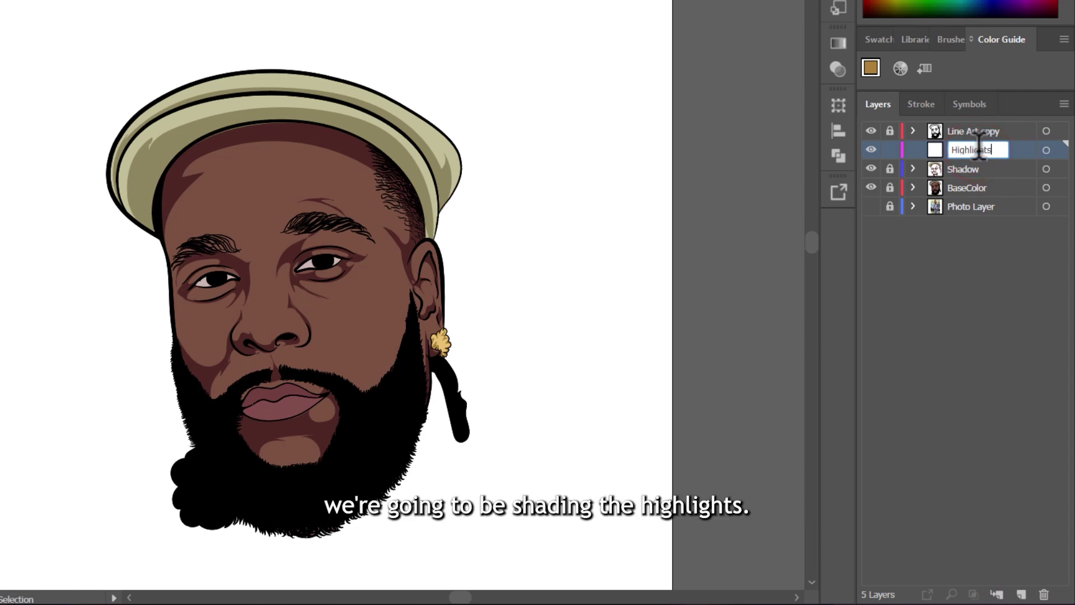
{"action": "type", "text": "s"}
{"action": "key", "text": "Return"}
{"action": "left_click", "coordinate": [1000, 143]}
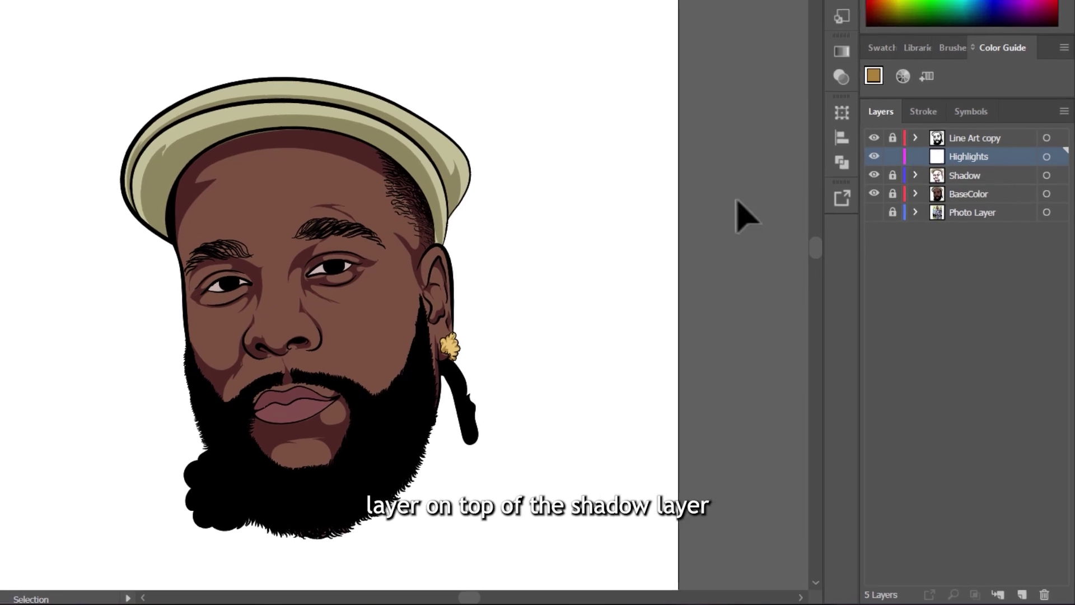
Sample the forehead's skin tone with the Eyedropper and lighten the fill to A07A6E as the highlight color.
{"action": "key", "text": "i"}
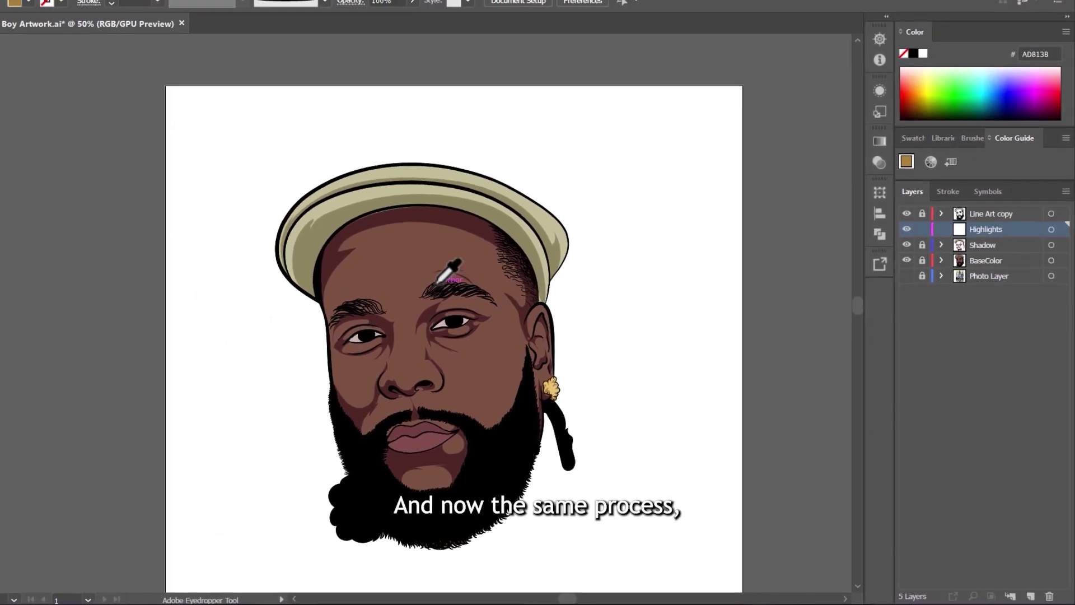
{"action": "scroll", "coordinate": [438, 283], "scroll_direction": "up", "scroll_amount": 4}
{"action": "scroll", "coordinate": [437, 201], "scroll_direction": "down", "scroll_amount": 2}
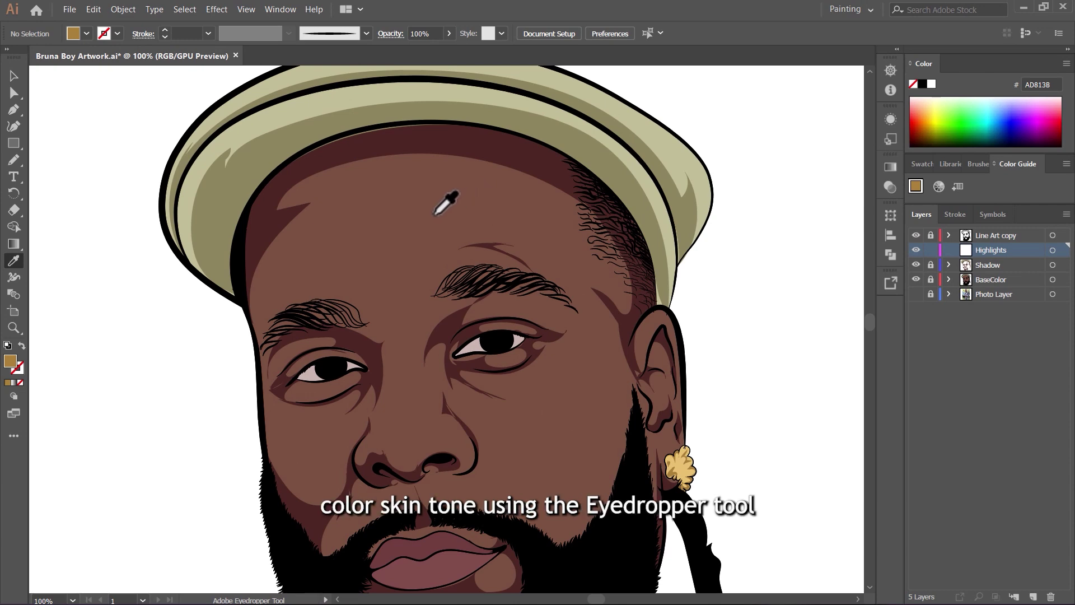
{"action": "left_click", "coordinate": [390, 205]}
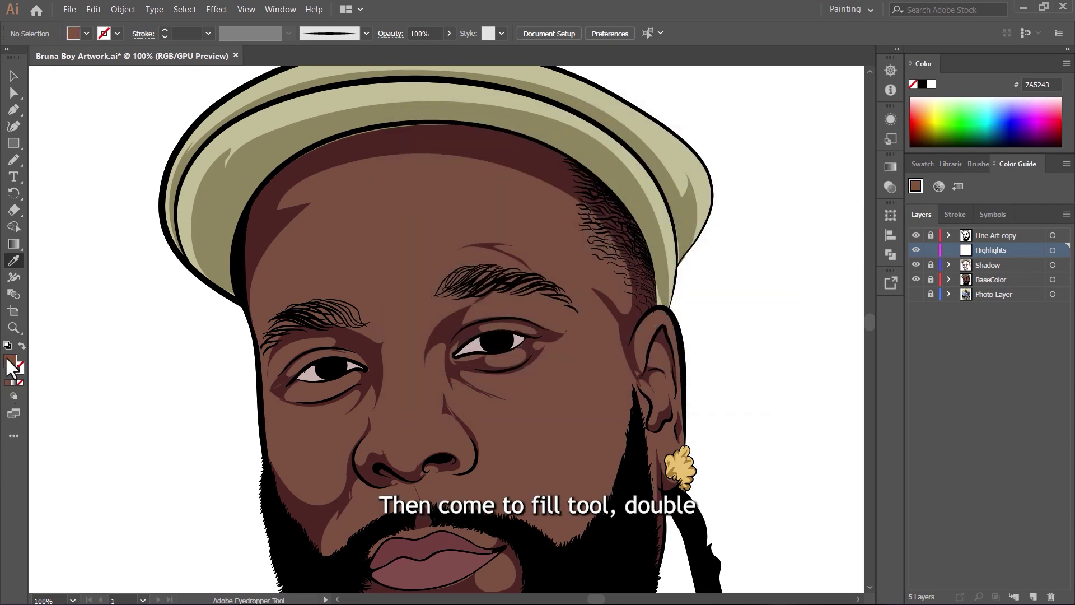
{"action": "double_click", "coordinate": [10, 362]}
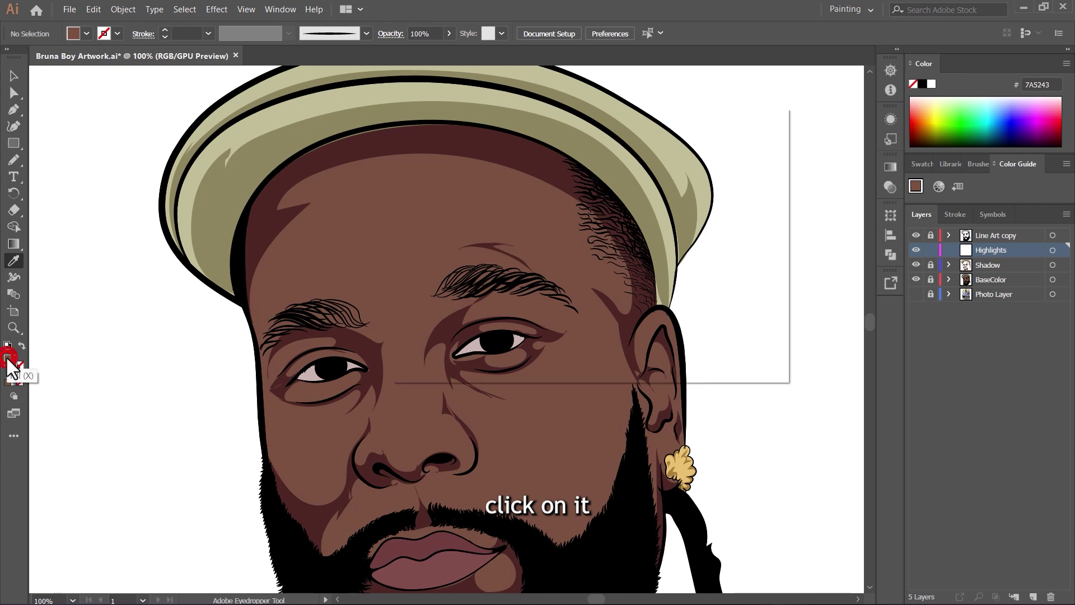
{"action": "left_click", "coordinate": [495, 282]}
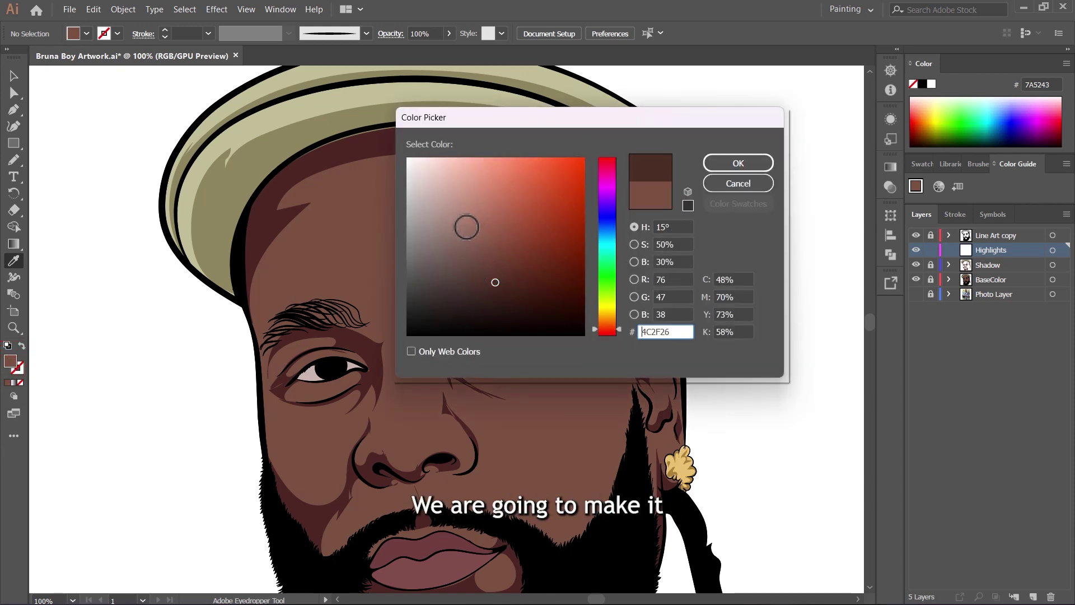
{"action": "left_click", "coordinate": [461, 222]}
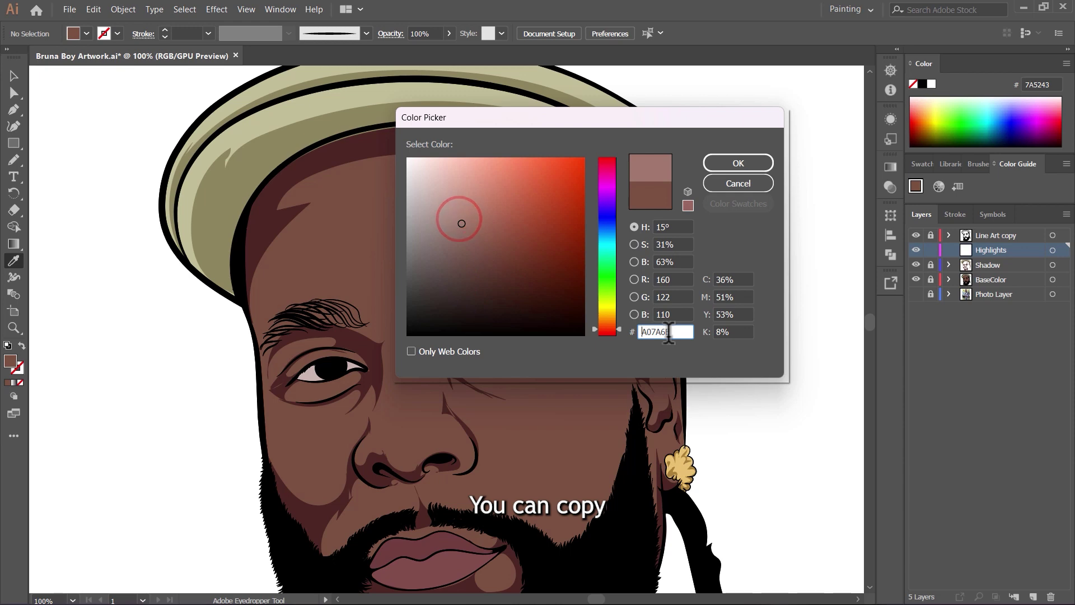
{"action": "left_click", "coordinate": [738, 163]}
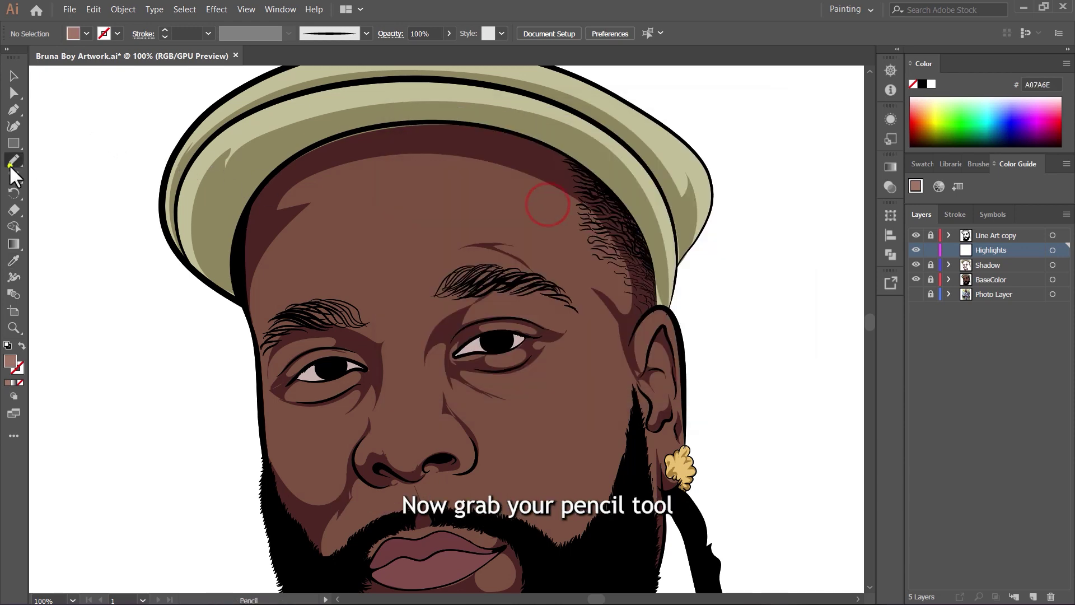
Choose the Pencil tool, show the Photo Layer and hide the BaseColor layer to trace the face highlights.
{"action": "left_click_drag", "start_coordinate": [13, 163], "coordinate": [101, 196]}
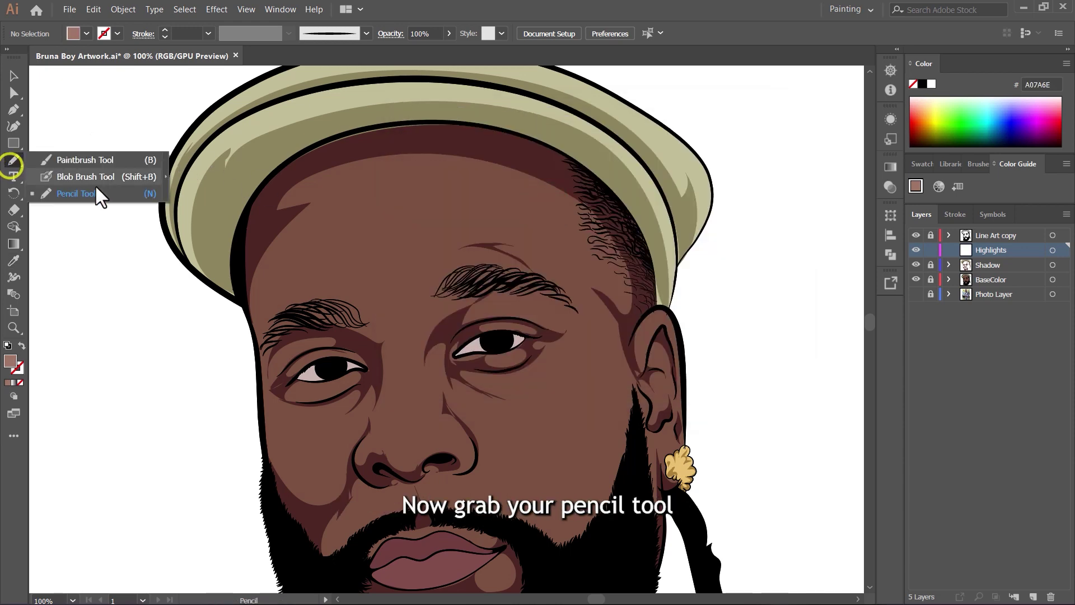
{"action": "left_click", "coordinate": [916, 294]}
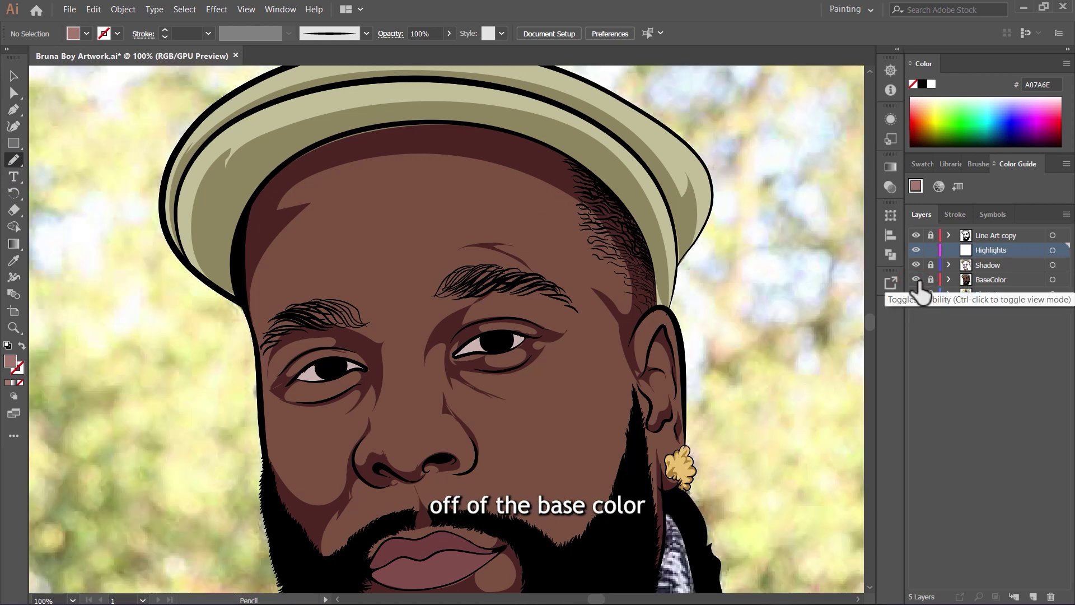
{"action": "left_click", "coordinate": [916, 279]}
{"action": "scroll", "coordinate": [557, 201], "scroll_direction": "down", "scroll_amount": 3}
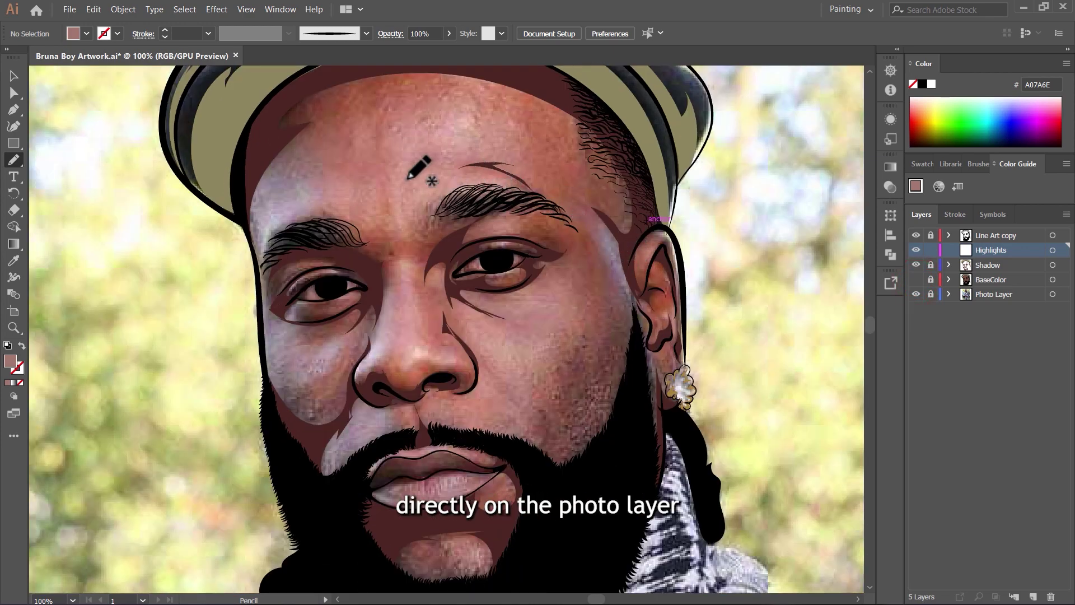
Pencil a jagged highlight about 141 by 65 px between the brows and over the subject's left eyebrow, filled with solid A07A6E.
{"action": "scroll", "coordinate": [379, 168], "scroll_direction": "up", "scroll_amount": 2}
{"action": "scroll", "coordinate": [499, 211], "scroll_direction": "down", "scroll_amount": 2}
{"action": "scroll", "coordinate": [518, 215], "scroll_direction": "up", "scroll_amount": 1}
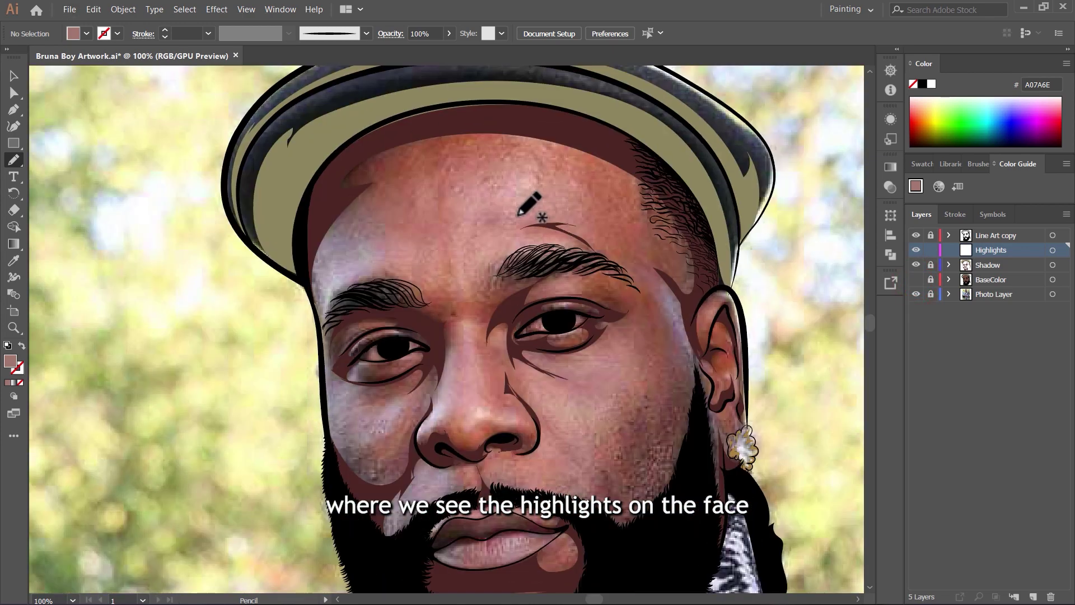
{"action": "scroll", "coordinate": [558, 240], "scroll_direction": "up", "scroll_amount": 3}
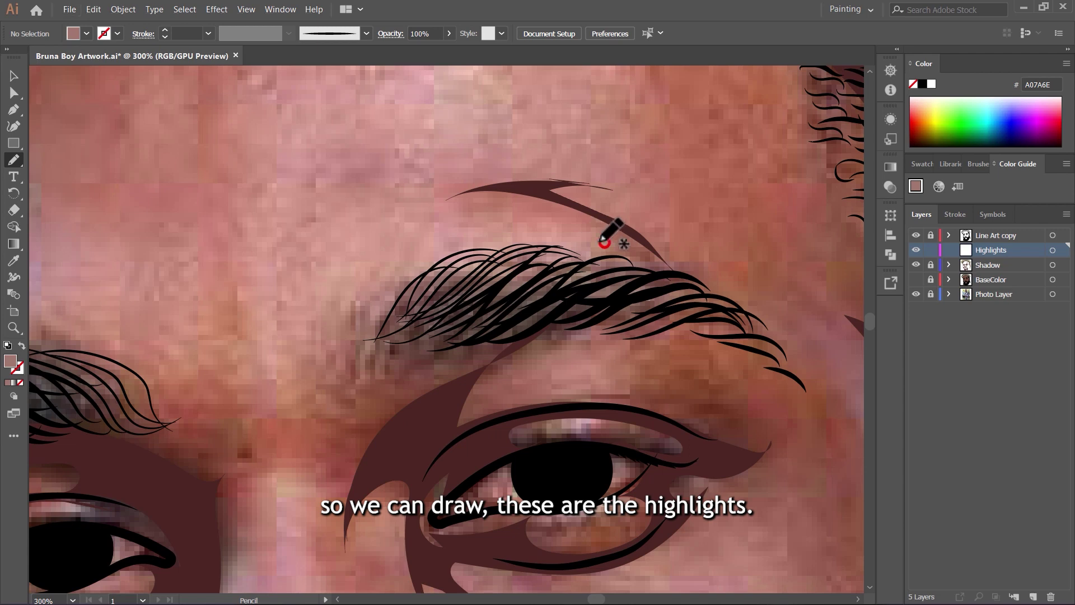
{"action": "left_click_drag", "start_coordinate": [427, 243], "coordinate": [413, 250]}
{"action": "mouse_move", "coordinate": [412, 250]}
{"action": "left_mouse_down"}
{"action": "mouse_move", "coordinate": [390, 214]}
{"action": "mouse_move", "coordinate": [333, 261]}
{"action": "mouse_move", "coordinate": [311, 298]}
{"action": "left_mouse_up"}
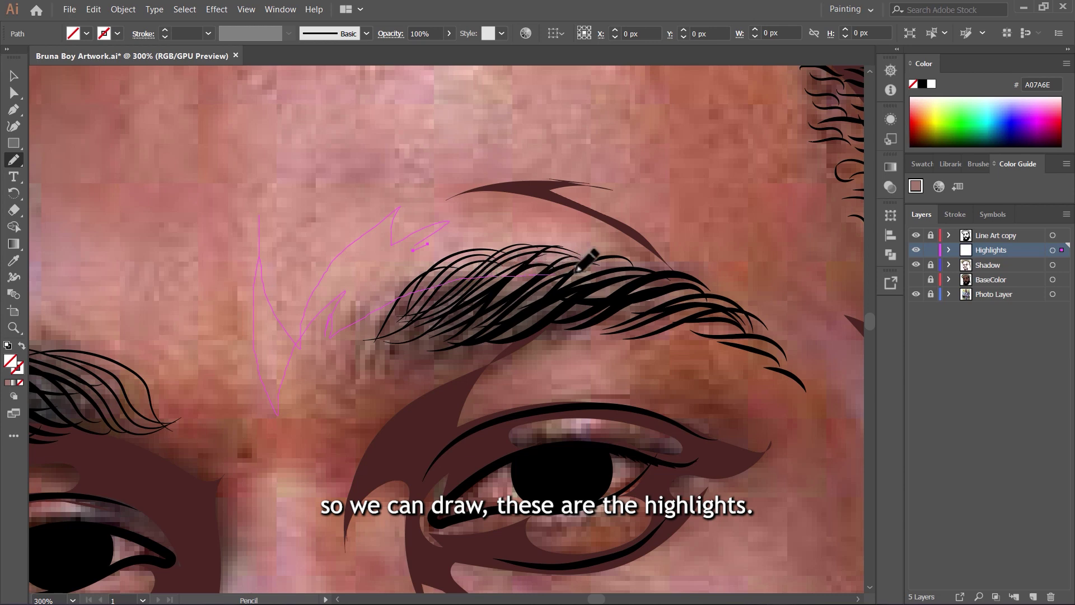
{"action": "left_click_drag", "start_coordinate": [455, 240], "coordinate": [419, 257]}
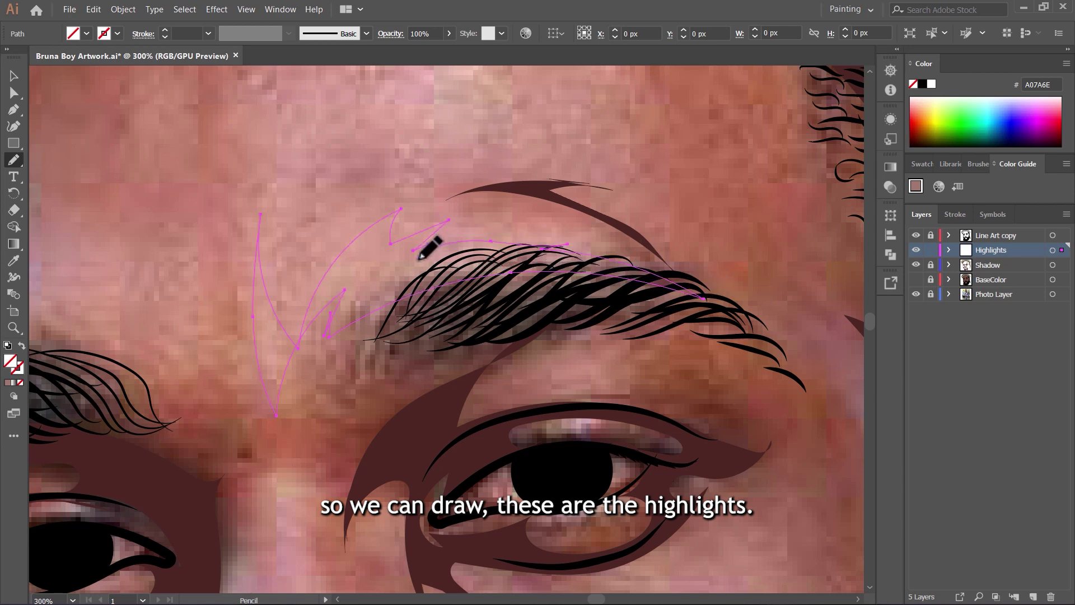
{"action": "key", "text": "comma"}
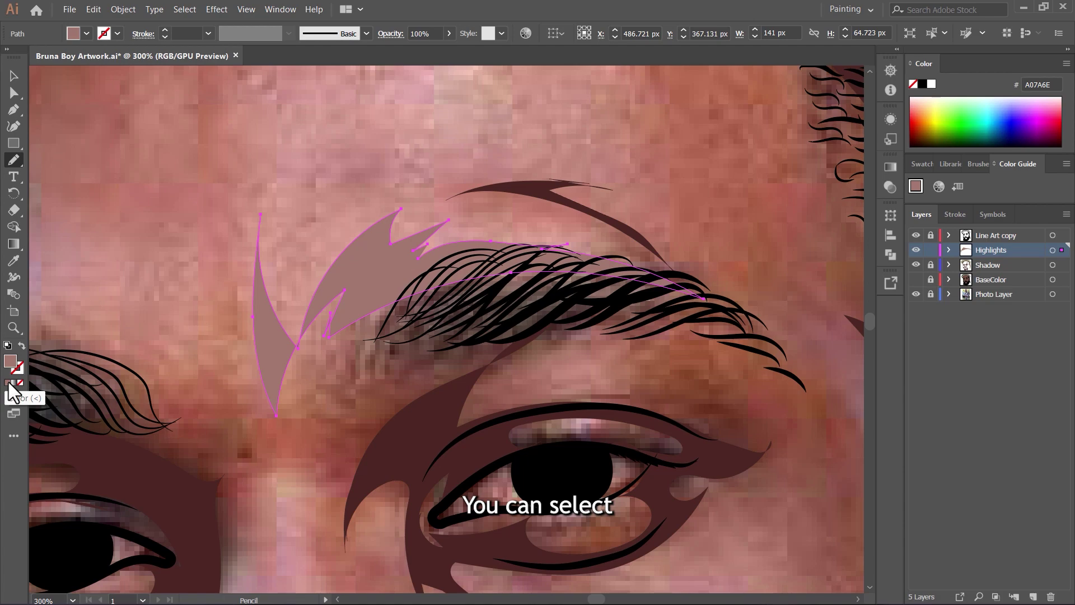
Show the BaseColor layer, darken the eyebrow highlight's fill to 997167 and deselect it.
{"action": "scroll", "coordinate": [531, 283], "scroll_direction": "down", "scroll_amount": 5}
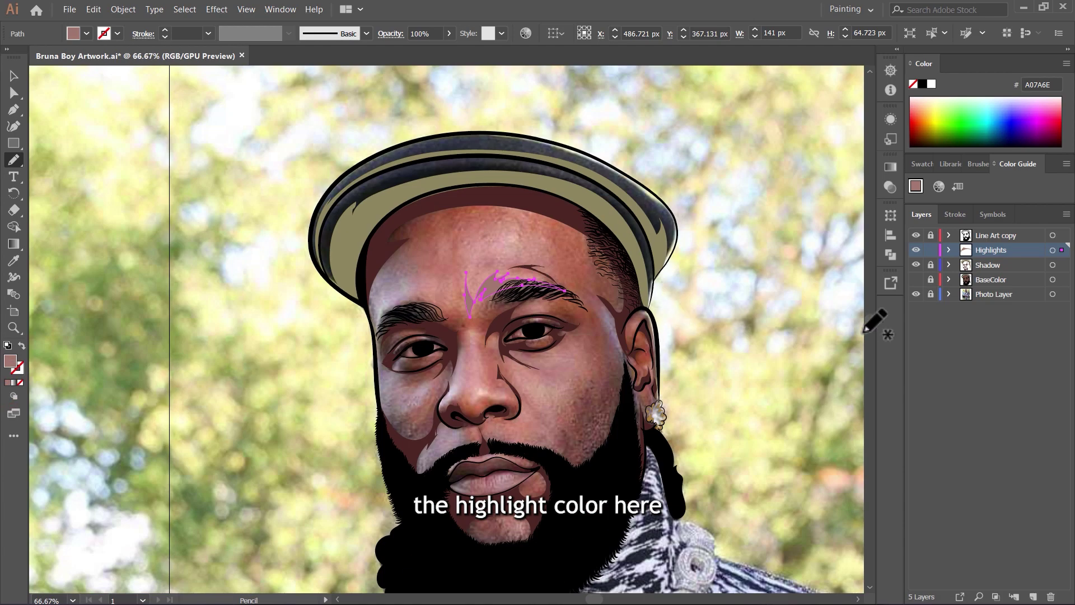
{"action": "left_click", "coordinate": [916, 280]}
{"action": "key", "text": "v"}
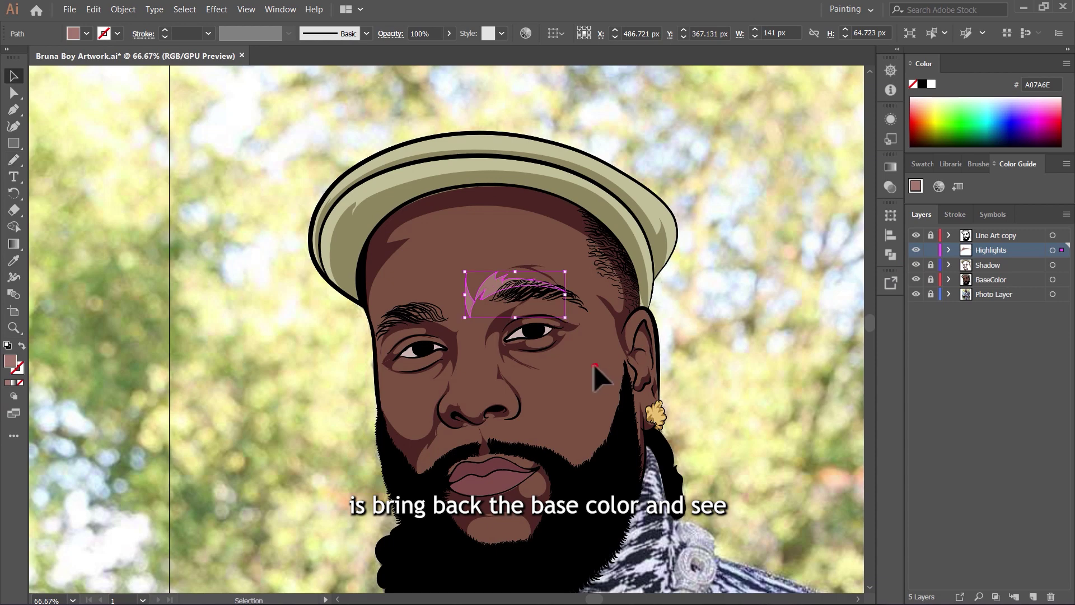
{"action": "left_click", "coordinate": [593, 365]}
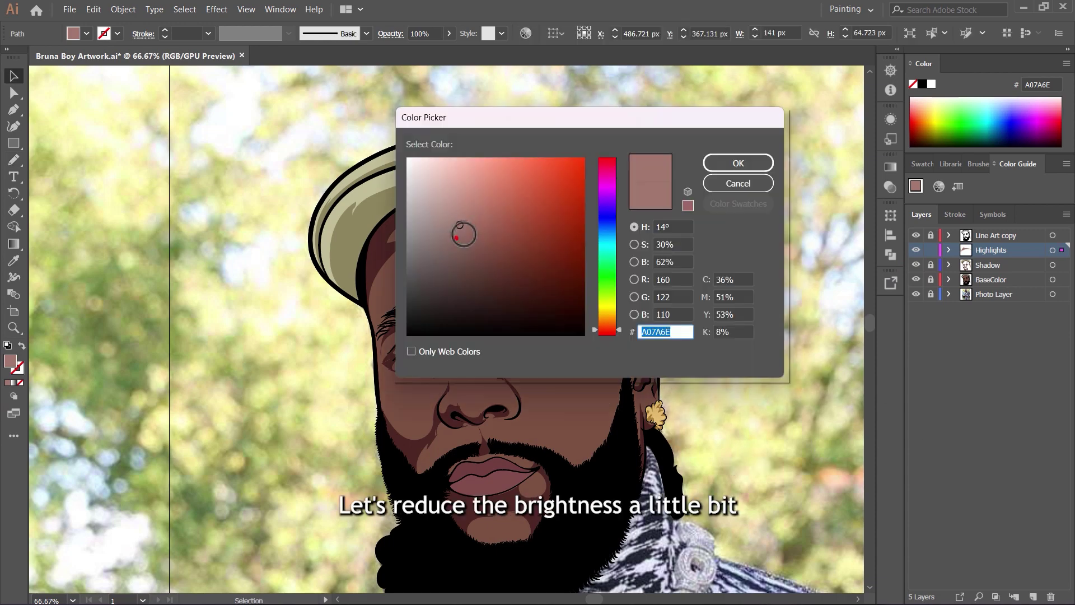
{"action": "left_click", "coordinate": [717, 162]}
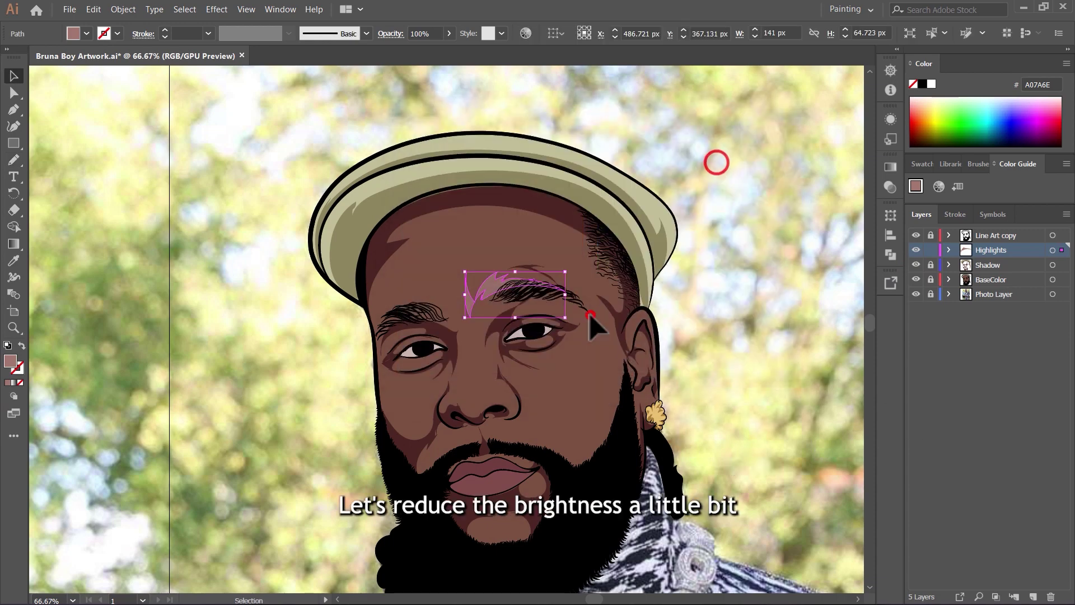
{"action": "left_click", "coordinate": [590, 315]}
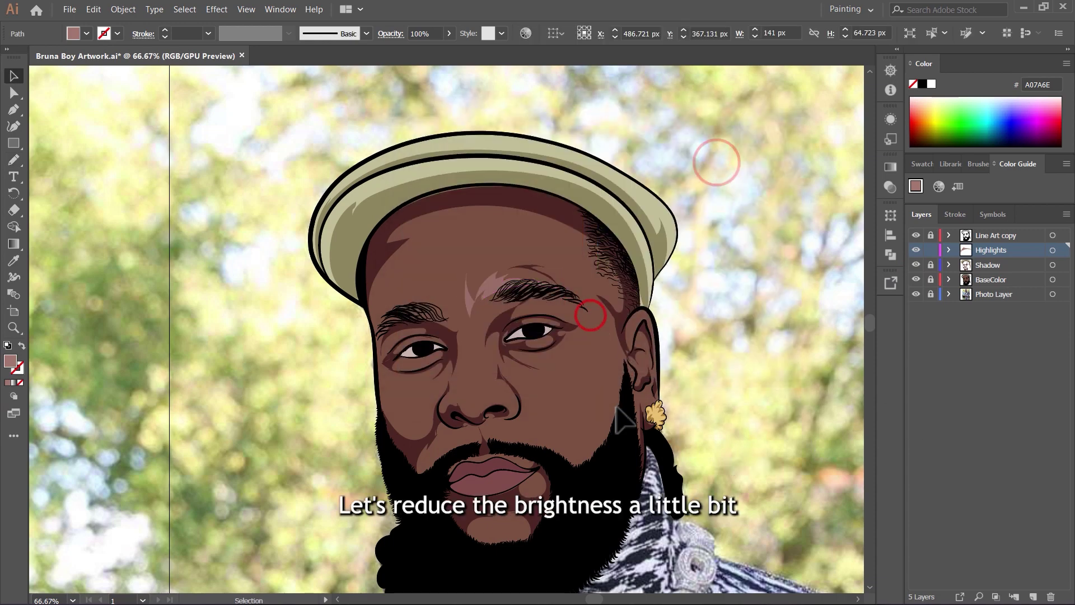
Hide the BaseColor layer and pencil a thin highlight about 83 by 124 px from the subject's left eyebrow down the temple to the beard.
{"action": "left_click", "coordinate": [915, 279]}
{"action": "key", "text": "n"}
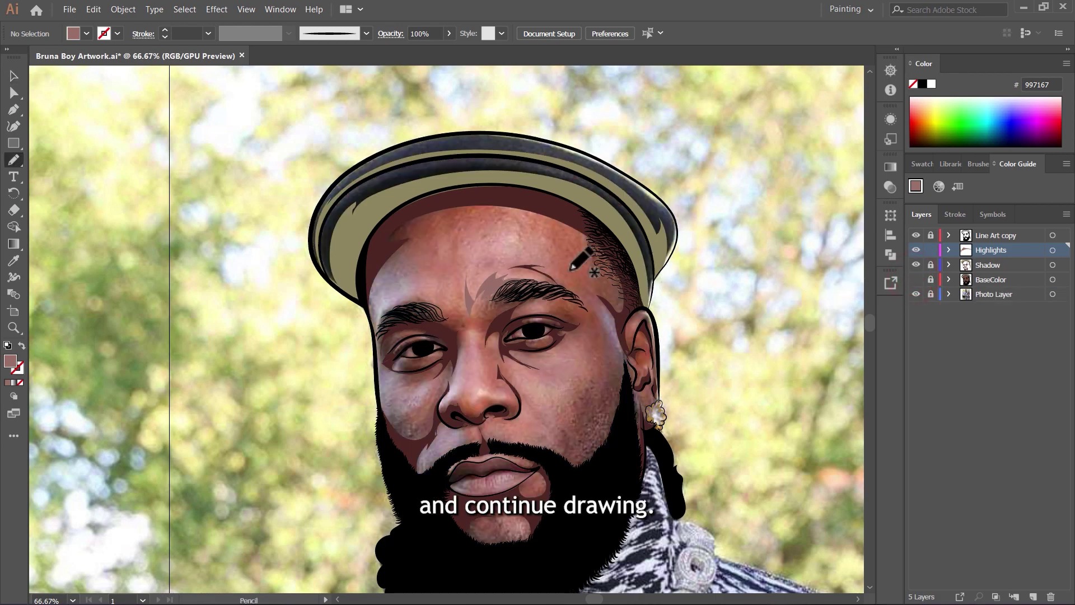
{"action": "scroll", "coordinate": [615, 333], "scroll_direction": "up", "scroll_amount": 4}
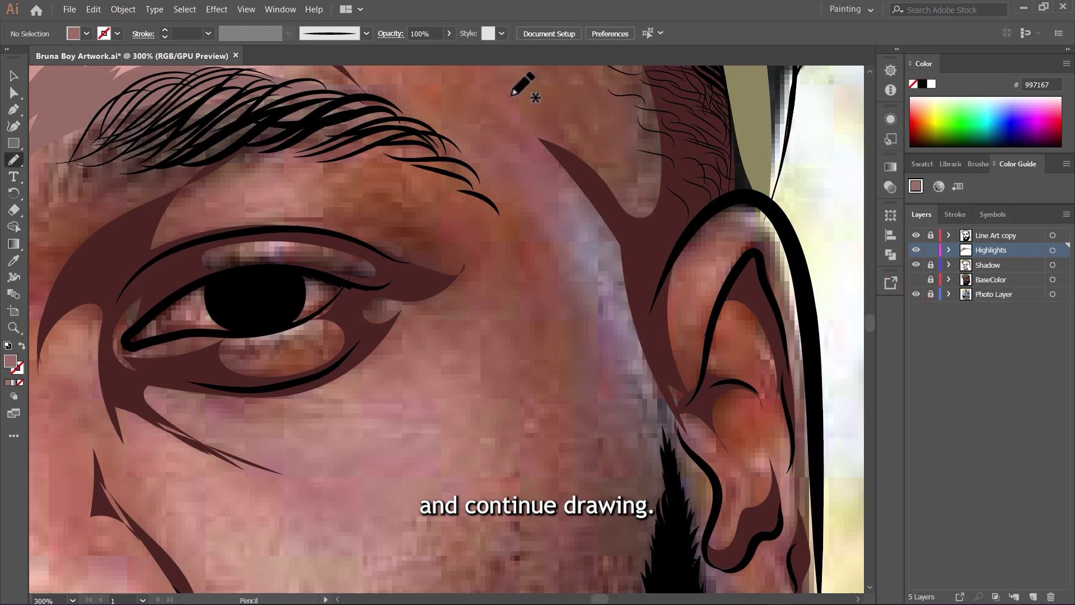
{"action": "mouse_move", "coordinate": [509, 98]}
{"action": "left_mouse_down"}
{"action": "mouse_move", "coordinate": [518, 132]}
{"action": "mouse_move", "coordinate": [618, 274]}
{"action": "mouse_move", "coordinate": [645, 363]}
{"action": "left_mouse_up"}
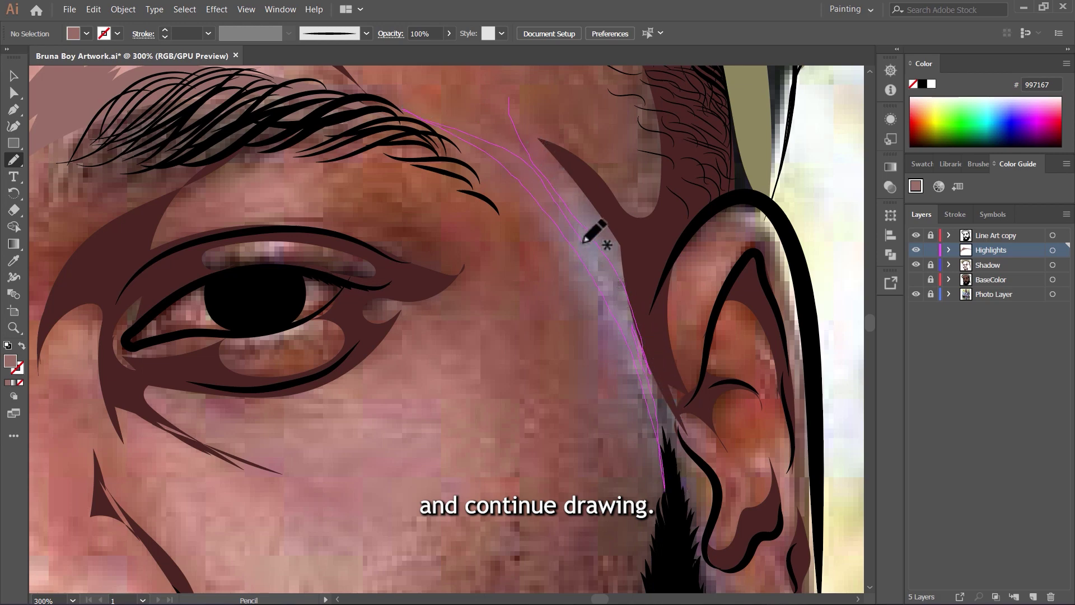
{"action": "scroll", "coordinate": [678, 287], "scroll_direction": "down", "scroll_amount": 3}
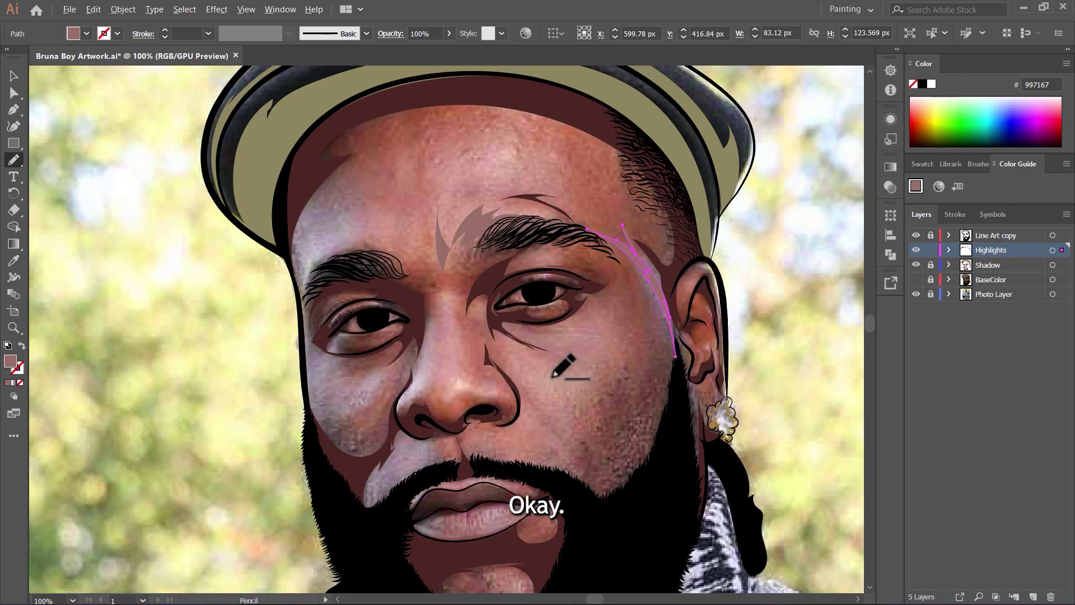
Pencil a curved highlight about 95 by 134 px on the subject's left cheek, from below the eye's outer corner.
{"action": "scroll", "coordinate": [554, 374], "scroll_direction": "up", "scroll_amount": 3}
{"action": "mouse_move", "coordinate": [666, 162]}
{"action": "left_mouse_down"}
{"action": "mouse_move", "coordinate": [663, 186]}
{"action": "mouse_move", "coordinate": [592, 239]}
{"action": "mouse_move", "coordinate": [492, 244]}
{"action": "mouse_move", "coordinate": [629, 288]}
{"action": "mouse_move", "coordinate": [589, 347]}
{"action": "left_mouse_up"}
{"action": "mouse_move", "coordinate": [414, 292]}
{"action": "left_mouse_down"}
{"action": "mouse_move", "coordinate": [546, 404]}
{"action": "mouse_move", "coordinate": [624, 558]}
{"action": "left_mouse_up"}
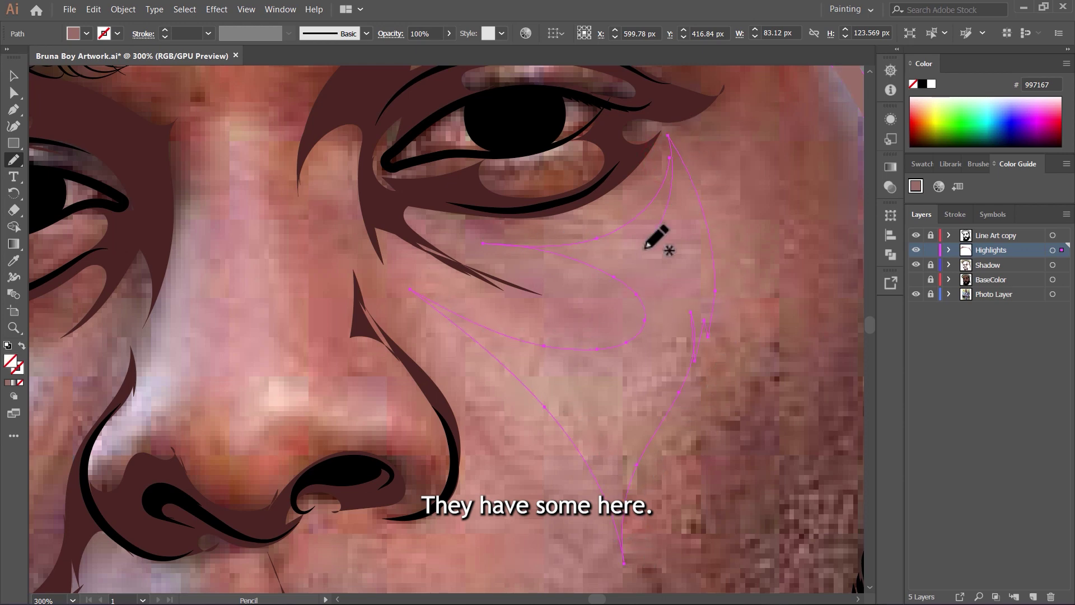
{"action": "scroll", "coordinate": [655, 236], "scroll_direction": "down", "scroll_amount": 3}
{"action": "scroll", "coordinate": [668, 288], "scroll_direction": "up", "scroll_amount": 5}
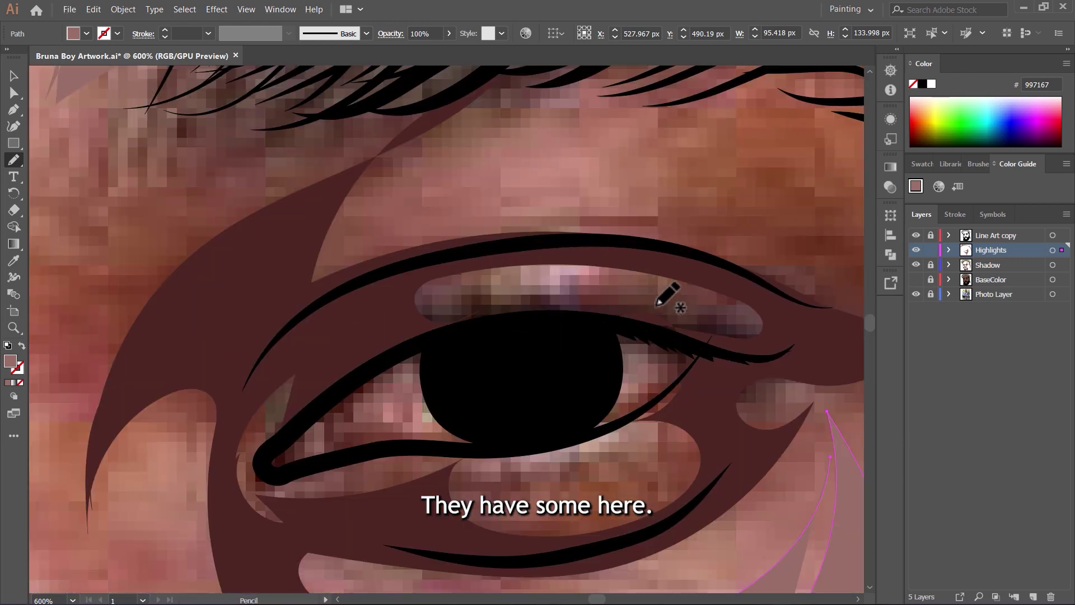
Pencil small highlights on the subject's left upper lid, below the eye (about 27 by 12 px) and under the brow (about 45 by 24 px).
{"action": "mouse_move", "coordinate": [614, 278]}
{"action": "left_mouse_down"}
{"action": "mouse_move", "coordinate": [468, 301]}
{"action": "mouse_move", "coordinate": [501, 288]}
{"action": "mouse_move", "coordinate": [688, 302]}
{"action": "mouse_move", "coordinate": [552, 275]}
{"action": "mouse_move", "coordinate": [575, 289]}
{"action": "mouse_move", "coordinate": [474, 313]}
{"action": "mouse_move", "coordinate": [539, 326]}
{"action": "mouse_move", "coordinate": [638, 269]}
{"action": "left_mouse_up"}
{"action": "scroll", "coordinate": [560, 269], "scroll_direction": "down", "scroll_amount": 5}
{"action": "scroll", "coordinate": [595, 308], "scroll_direction": "down", "scroll_amount": 4}
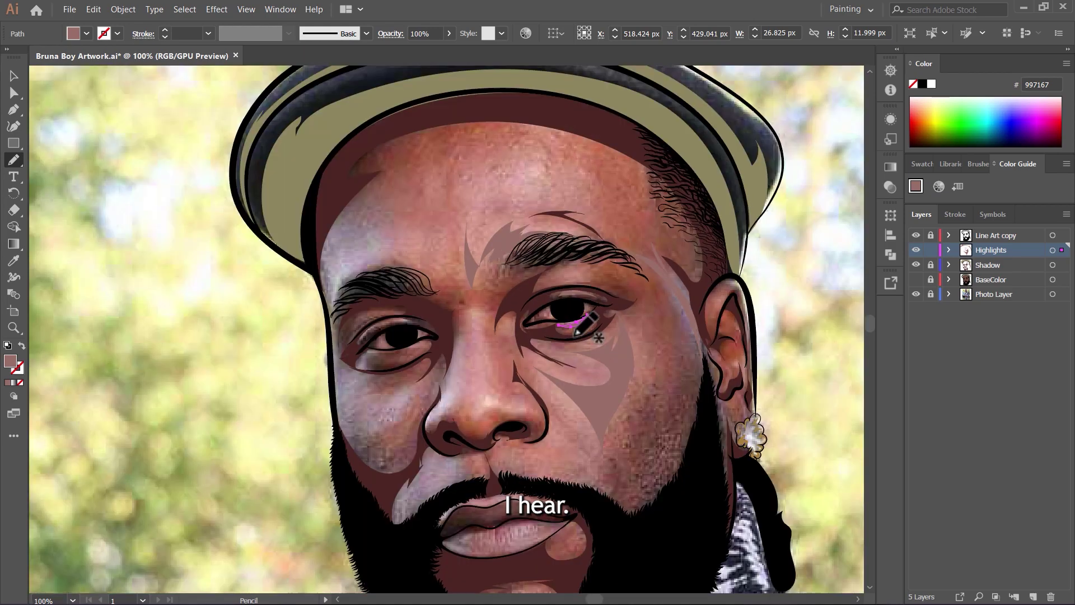
{"action": "scroll", "coordinate": [648, 288], "scroll_direction": "up", "scroll_amount": 3}
{"action": "mouse_move", "coordinate": [522, 367]}
{"action": "left_mouse_down"}
{"action": "mouse_move", "coordinate": [711, 353]}
{"action": "mouse_move", "coordinate": [511, 365]}
{"action": "left_mouse_up"}
{"action": "scroll", "coordinate": [511, 365], "scroll_direction": "down", "scroll_amount": 4}
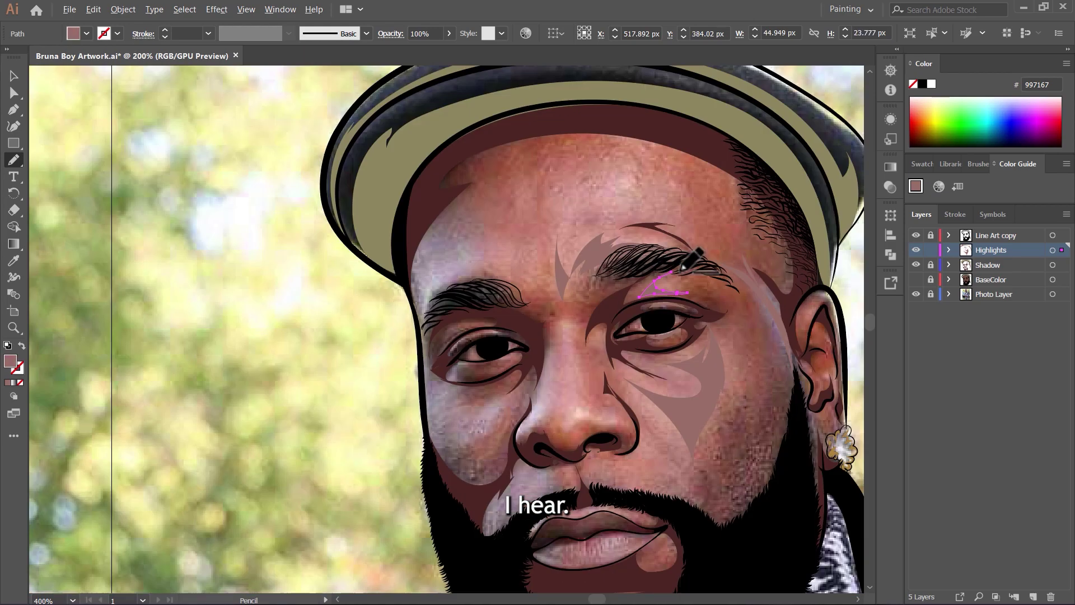
Pencil a curved highlight on the forehead above the subject's right eyebrow, running along the hat's shadow to the temple.
{"action": "scroll", "coordinate": [504, 235], "scroll_direction": "up", "scroll_amount": 3}
{"action": "mouse_move", "coordinate": [455, 137]}
{"action": "left_mouse_down"}
{"action": "mouse_move", "coordinate": [429, 244]}
{"action": "mouse_move", "coordinate": [531, 310]}
{"action": "mouse_move", "coordinate": [493, 302]}
{"action": "mouse_move", "coordinate": [371, 331]}
{"action": "left_mouse_up"}
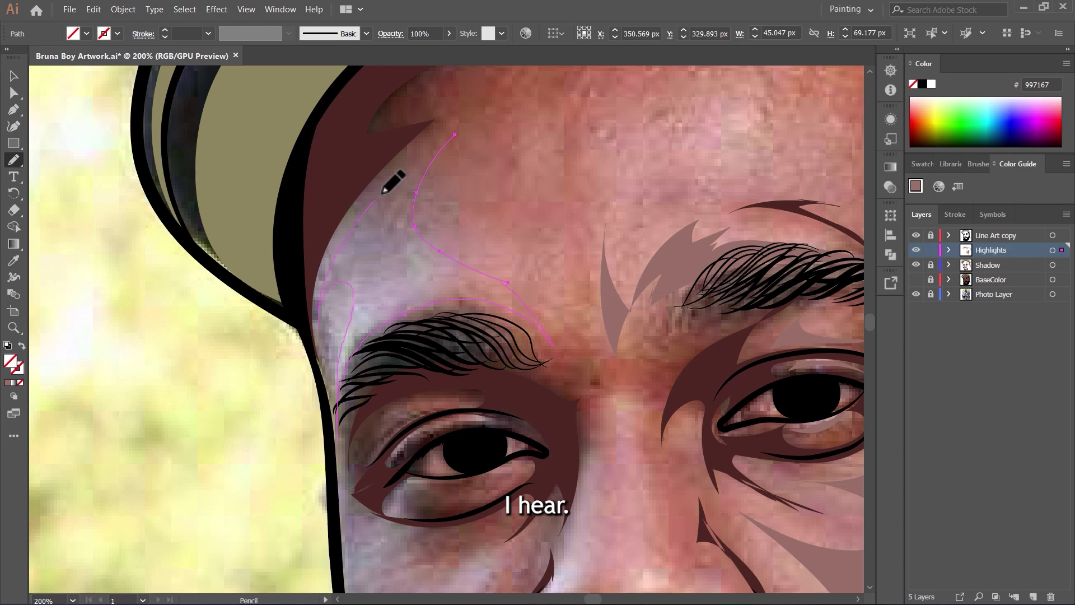
{"action": "left_click_drag", "start_coordinate": [382, 193], "coordinate": [455, 134]}
Pencil a thin highlight about 55 by 24 px on the upper lid of the subject's right eye.
{"action": "scroll", "coordinate": [488, 171], "scroll_direction": "down", "scroll_amount": 4}
{"action": "scroll", "coordinate": [478, 240], "scroll_direction": "up", "scroll_amount": 4}
{"action": "mouse_move", "coordinate": [595, 211]}
{"action": "left_mouse_down"}
{"action": "mouse_move", "coordinate": [454, 203]}
{"action": "mouse_move", "coordinate": [533, 221]}
{"action": "mouse_move", "coordinate": [480, 178]}
{"action": "left_mouse_up"}
Pencil a large highlight about 91 by 88 px on the subject's right cheek, curving beneath the eye toward the nose.
{"action": "scroll", "coordinate": [426, 180], "scroll_direction": "down", "scroll_amount": 2}
{"action": "left_click_drag", "start_coordinate": [484, 411], "coordinate": [433, 236]}
{"action": "mouse_move", "coordinate": [508, 190]}
{"action": "left_mouse_down"}
{"action": "mouse_move", "coordinate": [418, 243]}
{"action": "mouse_move", "coordinate": [237, 149]}
{"action": "left_mouse_up"}
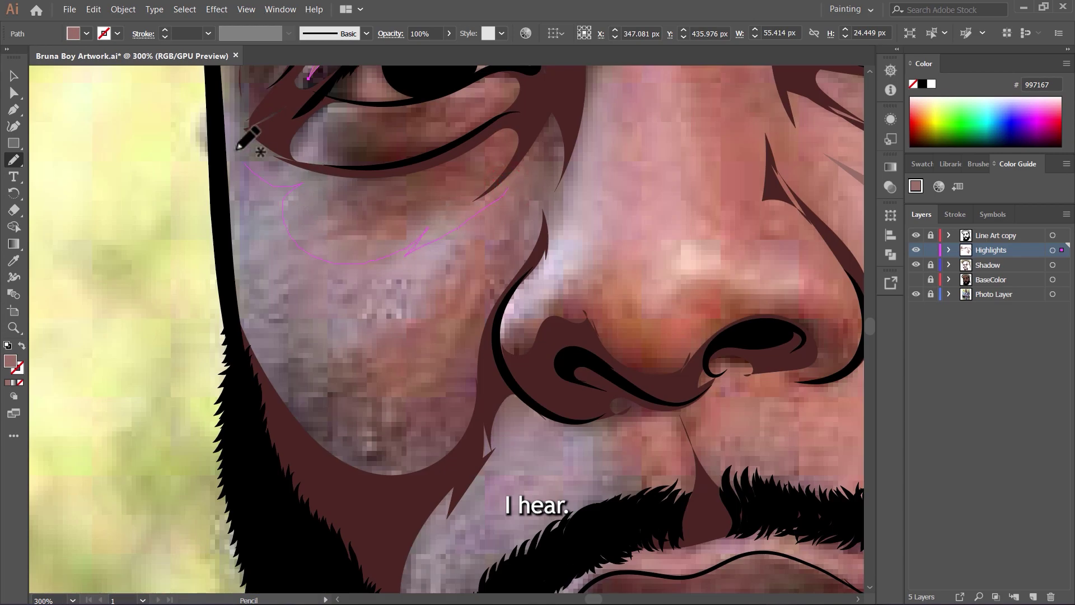
{"action": "scroll", "coordinate": [509, 202], "scroll_direction": "up", "scroll_amount": 3}
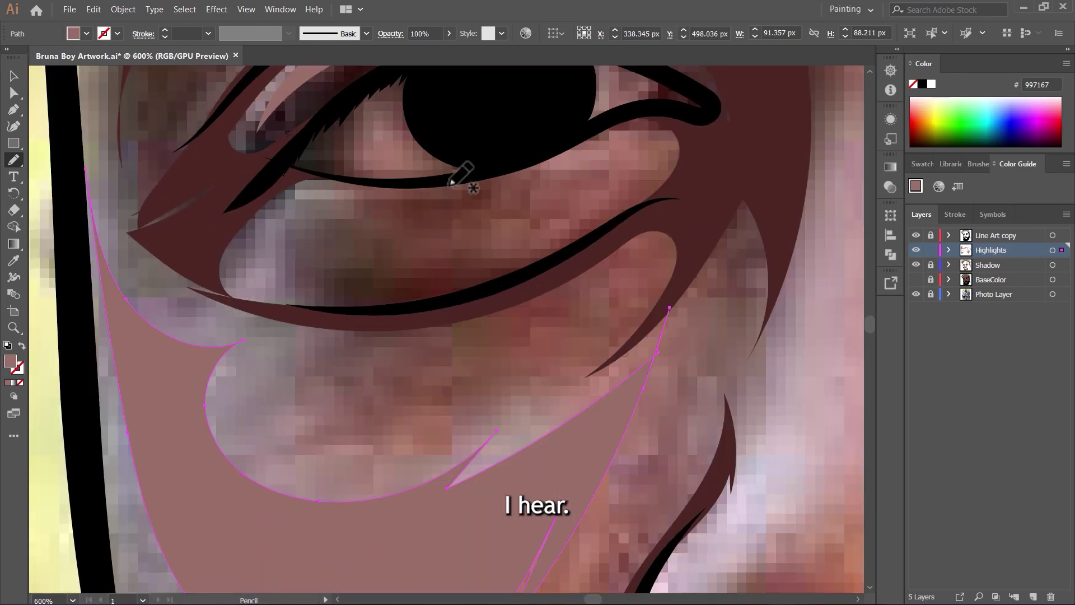
Pencil a crescent highlight about 35 by 17 px just below the subject's right eye and undo the stray change to it.
{"action": "mouse_move", "coordinate": [476, 183]}
{"action": "left_mouse_down"}
{"action": "mouse_move", "coordinate": [292, 285]}
{"action": "mouse_move", "coordinate": [480, 184]}
{"action": "left_mouse_up"}
{"action": "key", "text": "m"}
{"action": "key", "text": "."}
{"action": "key", "text": "ctrl+z"}
{"action": "left_click", "coordinate": [890, 167]}
{"action": "key", "text": "n"}
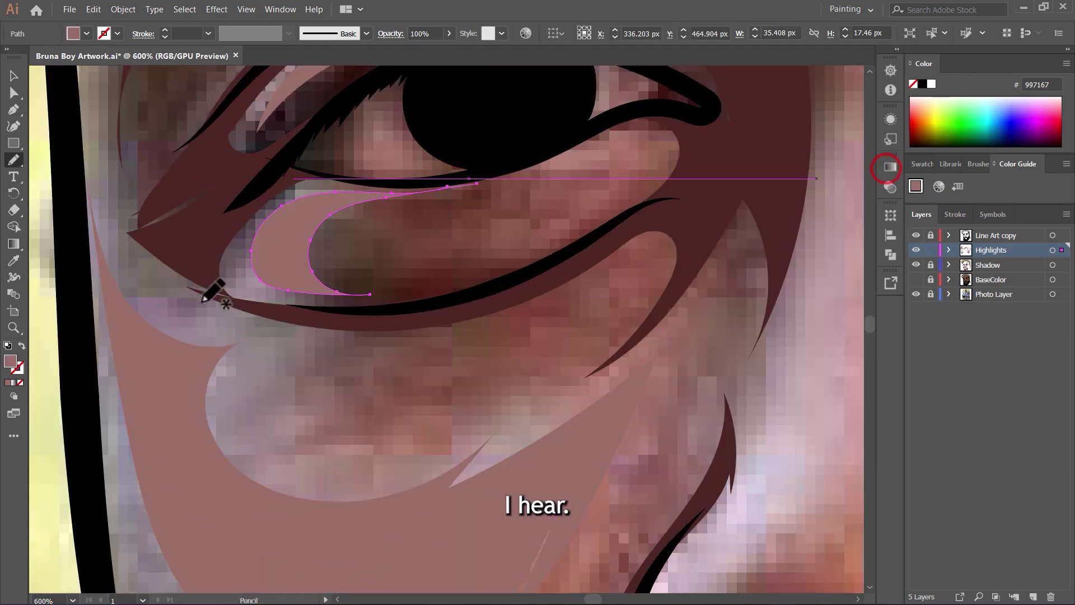
Pencil a thin highlight along the skin between the moustache and the upper lip.
{"action": "left_click_drag", "start_coordinate": [39, 420], "coordinate": [174, 283]}
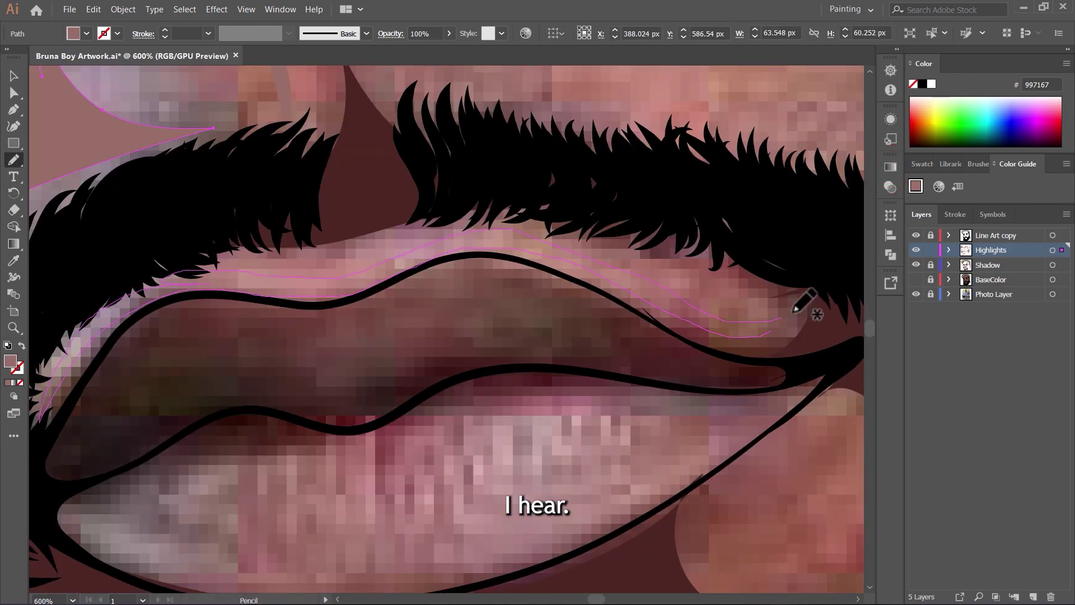
{"action": "left_click_drag", "start_coordinate": [793, 312], "coordinate": [771, 331]}
{"action": "scroll", "coordinate": [621, 337], "scroll_direction": "up", "scroll_amount": 2}
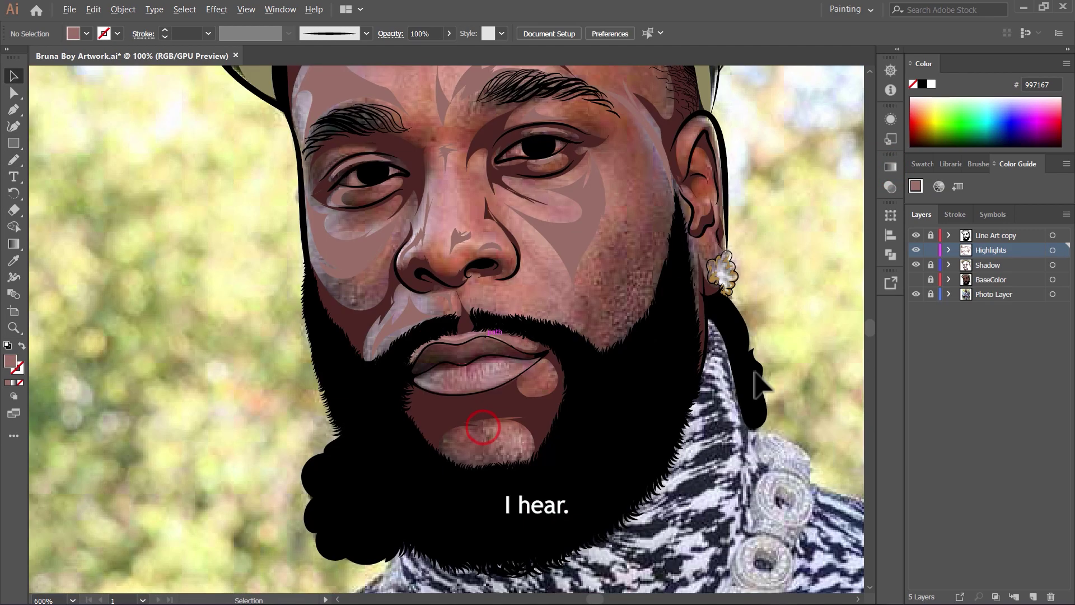
Show the BaseColor layer, hide the Photo Layer, and shift the upper-lip highlight's crest anchor by about -4 px horizontally and -1 px vertically.
{"action": "left_click", "coordinate": [916, 279]}
{"action": "left_click", "coordinate": [916, 294]}
{"action": "scroll", "coordinate": [753, 392], "scroll_direction": "up", "scroll_amount": 1}
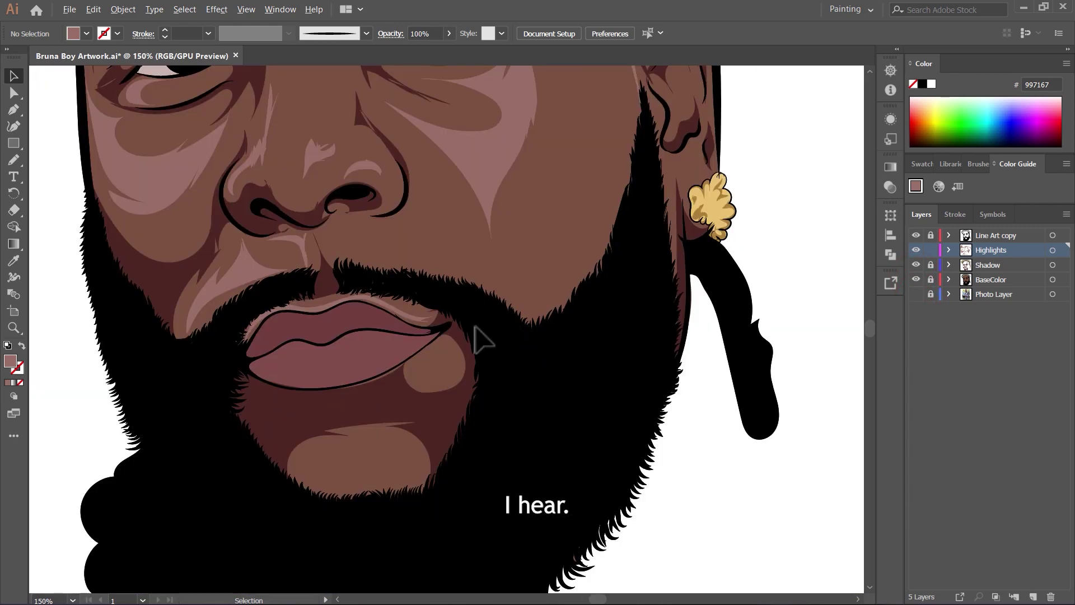
{"action": "scroll", "coordinate": [337, 309], "scroll_direction": "up", "scroll_amount": 6}
{"action": "left_click", "coordinate": [320, 254]}
{"action": "key", "text": "a"}
{"action": "left_click_drag", "start_coordinate": [561, 192], "coordinate": [510, 178]}
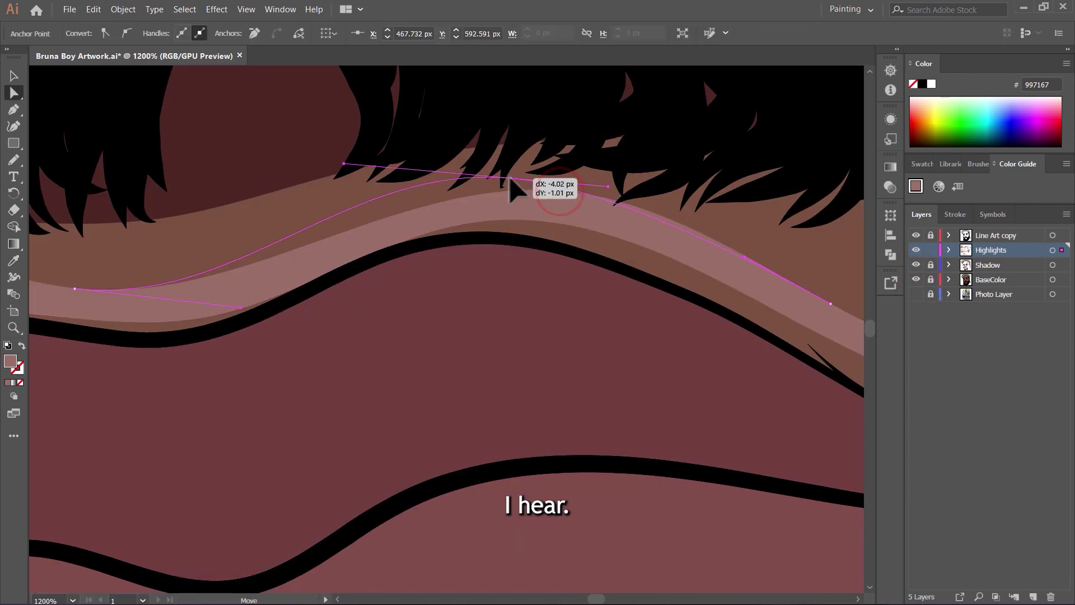
{"action": "key", "text": "ctrl+shift+a"}
Show the Photo Layer, hide the BaseColor layer and return to the Pencil tool.
{"action": "scroll", "coordinate": [461, 265], "scroll_direction": "down", "scroll_amount": 8}
{"action": "scroll", "coordinate": [506, 300], "scroll_direction": "up", "scroll_amount": 3}
{"action": "left_click", "coordinate": [917, 294]}
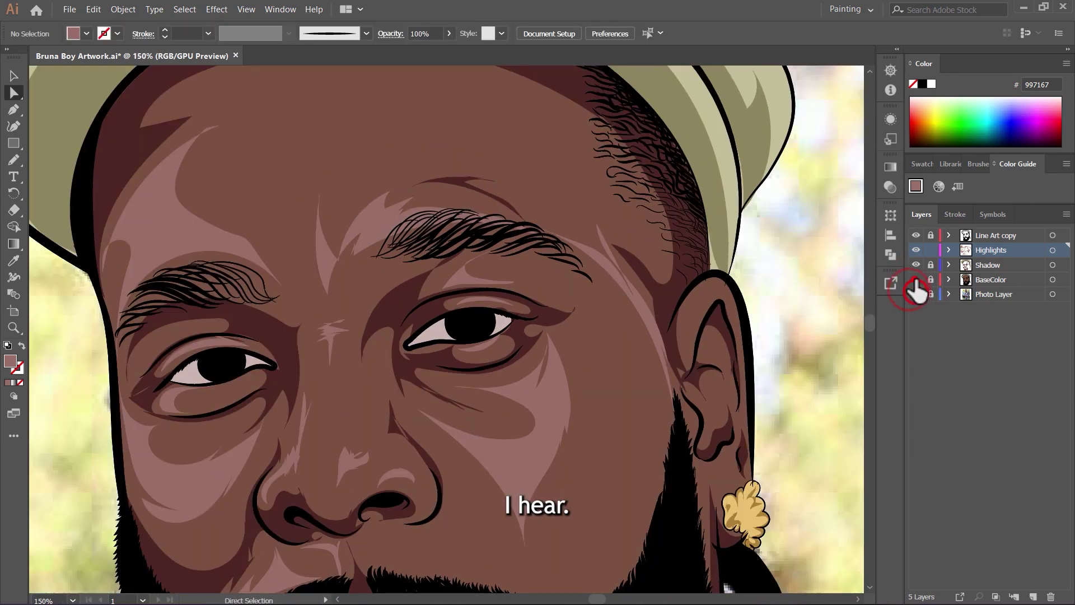
{"action": "left_click", "coordinate": [916, 280]}
{"action": "key", "text": "n"}
{"action": "scroll", "coordinate": [615, 291], "scroll_direction": "down", "scroll_amount": 2}
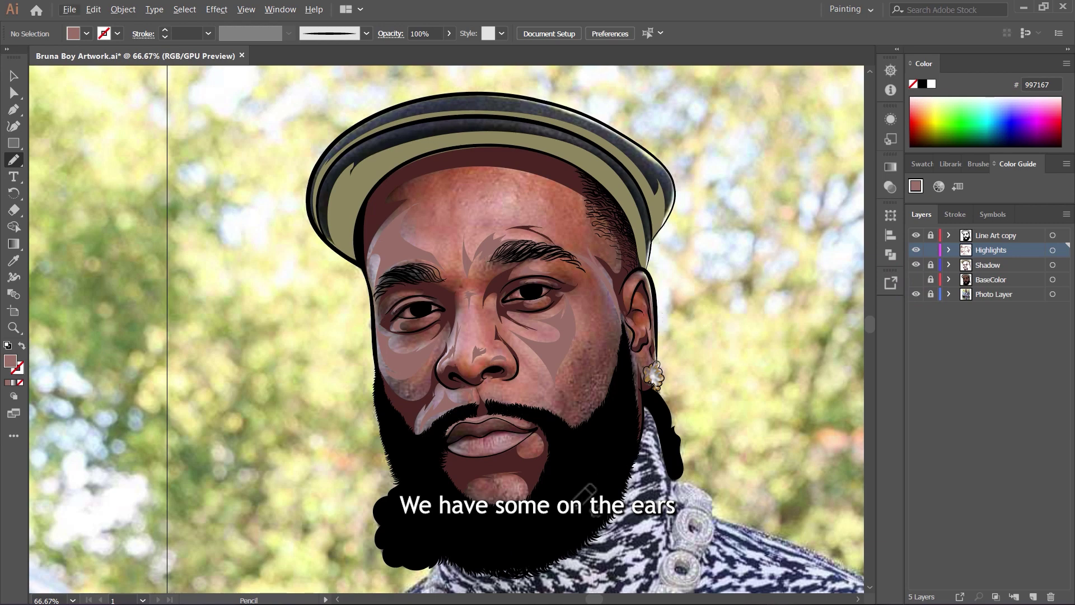
Pencil a forked crescent highlight about 38 by 30 px on the chin, just above the beard.
{"action": "scroll", "coordinate": [528, 479], "scroll_direction": "up", "scroll_amount": 5}
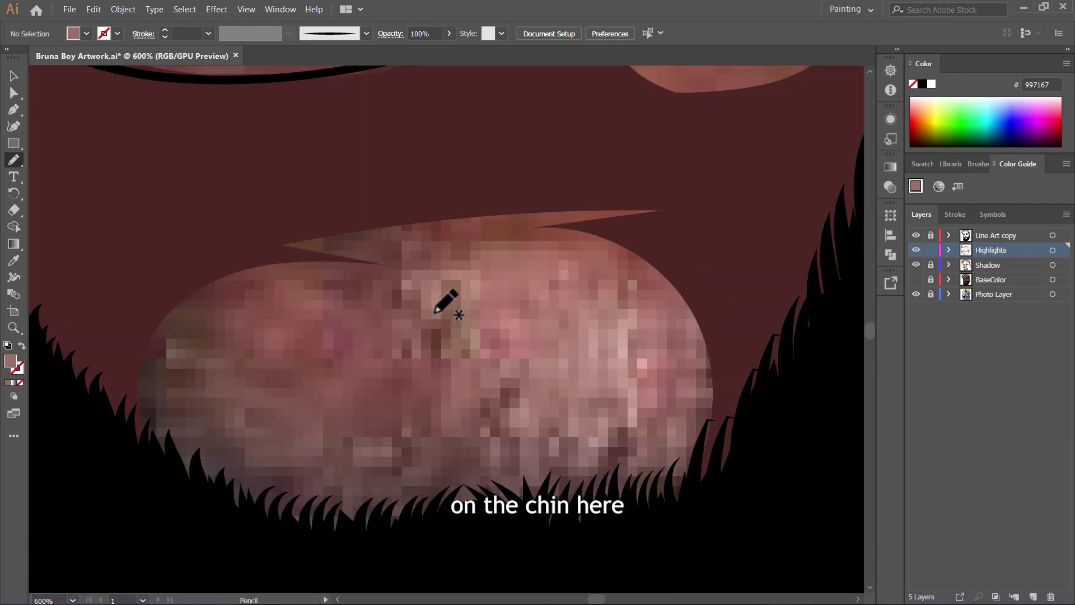
{"action": "mouse_move", "coordinate": [514, 327]}
{"action": "left_mouse_down"}
{"action": "mouse_move", "coordinate": [516, 404]}
{"action": "mouse_move", "coordinate": [571, 376]}
{"action": "mouse_move", "coordinate": [493, 461]}
{"action": "mouse_move", "coordinate": [533, 457]}
{"action": "left_mouse_up"}
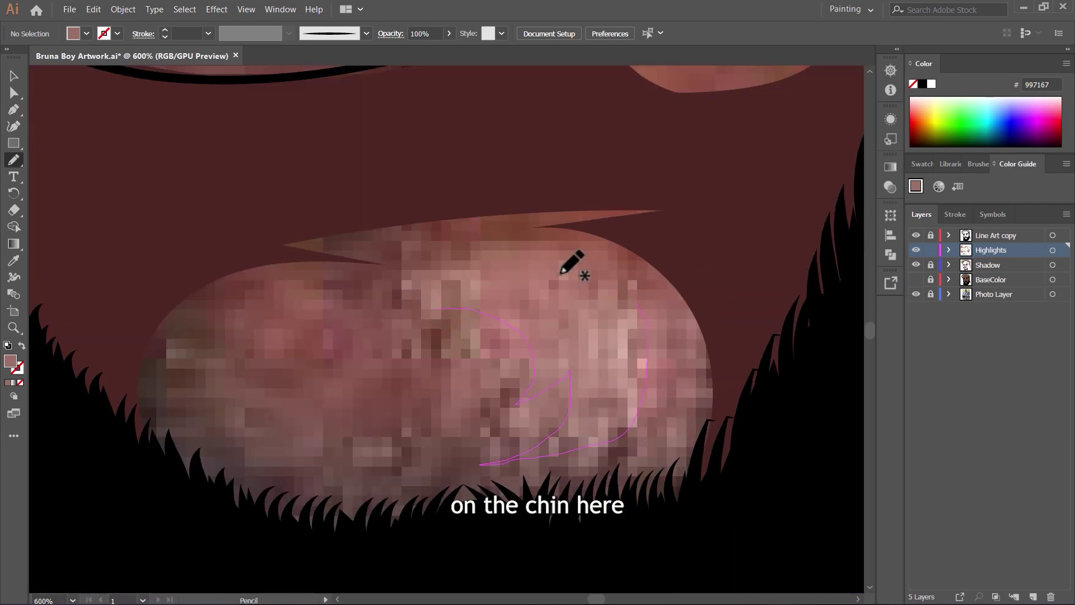
{"action": "mouse_move", "coordinate": [611, 341]}
{"action": "left_mouse_down"}
{"action": "mouse_move", "coordinate": [493, 303]}
{"action": "mouse_move", "coordinate": [567, 377]}
{"action": "mouse_move", "coordinate": [574, 371]}
{"action": "left_mouse_up"}
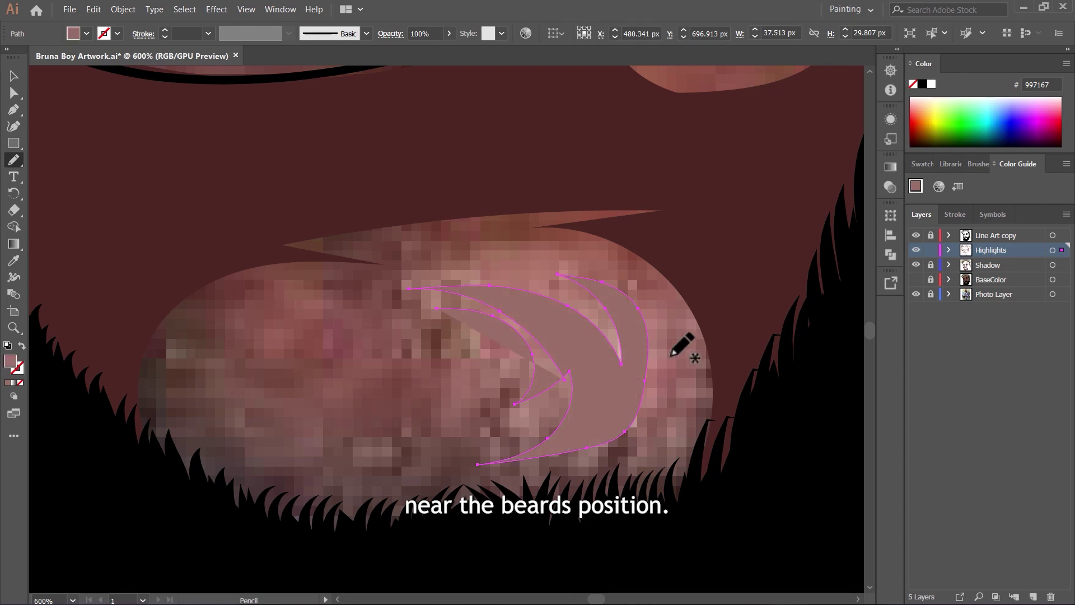
{"action": "scroll", "coordinate": [483, 370], "scroll_direction": "down", "scroll_amount": 3}
Pencil a curved highlight about 34 by 65 px along the inside of the ear's upper outer rim.
{"action": "scroll", "coordinate": [481, 370], "scroll_direction": "down", "scroll_amount": 3}
{"action": "scroll", "coordinate": [615, 173], "scroll_direction": "up", "scroll_amount": 5}
{"action": "scroll", "coordinate": [661, 227], "scroll_direction": "up", "scroll_amount": 2}
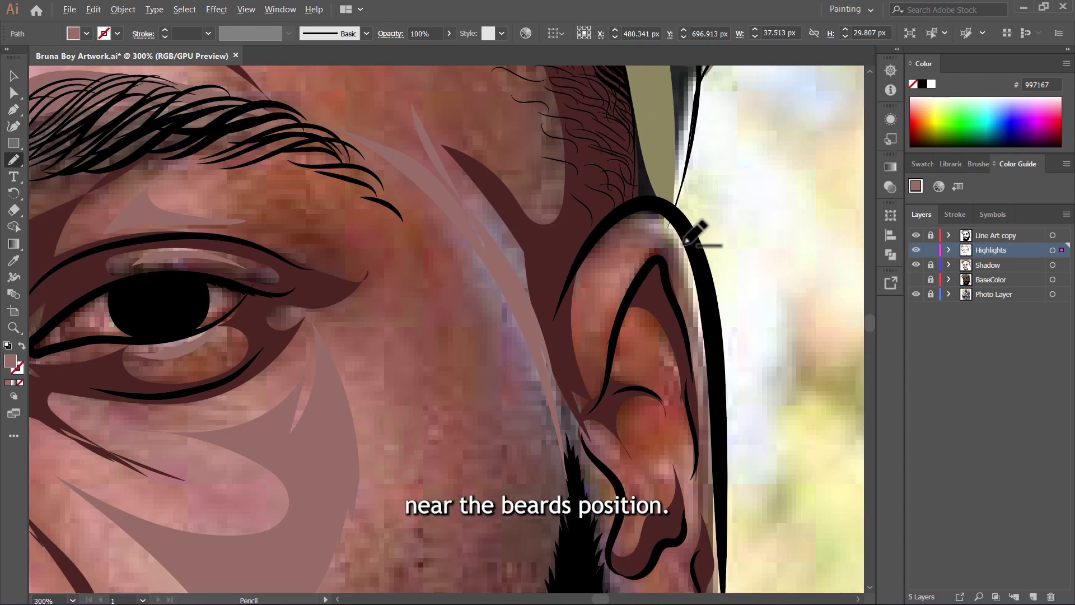
{"action": "scroll", "coordinate": [684, 247], "scroll_direction": "up", "scroll_amount": 2}
{"action": "mouse_move", "coordinate": [724, 401]}
{"action": "left_mouse_down"}
{"action": "mouse_move", "coordinate": [739, 318]}
{"action": "mouse_move", "coordinate": [693, 209]}
{"action": "mouse_move", "coordinate": [628, 174]}
{"action": "mouse_move", "coordinate": [555, 231]}
{"action": "left_mouse_up"}
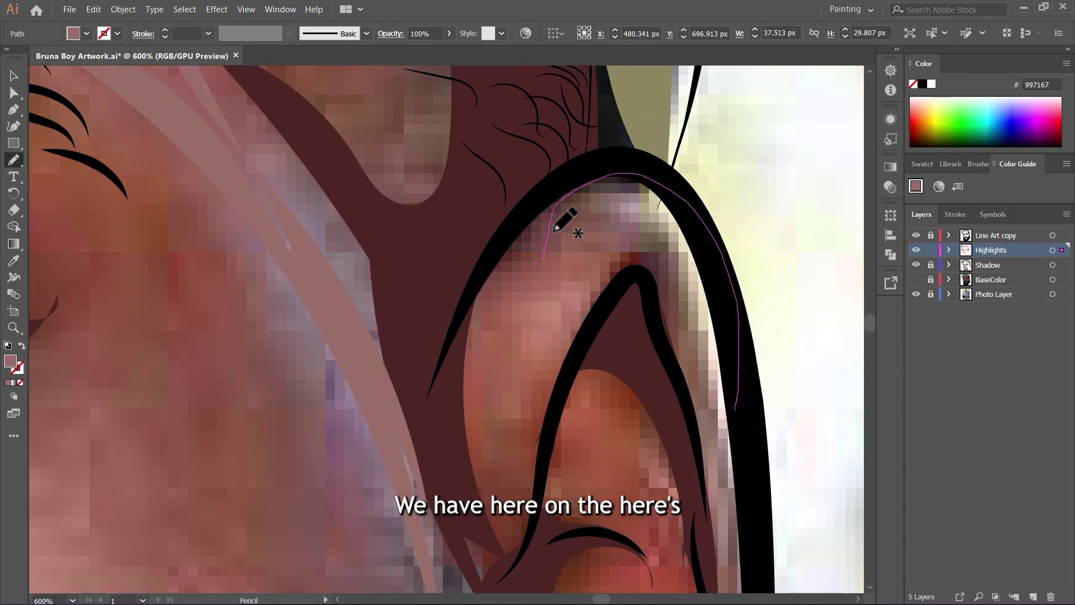
{"action": "mouse_move", "coordinate": [742, 600]}
{"action": "left_mouse_down"}
{"action": "mouse_move", "coordinate": [759, 442]}
{"action": "mouse_move", "coordinate": [763, 356]}
{"action": "left_mouse_up"}
Pencil a narrow highlight about 12 by 41 px along the front edge of the ear, beside the sideburn.
{"action": "scroll", "coordinate": [764, 355], "scroll_direction": "down", "scroll_amount": 5}
{"action": "scroll", "coordinate": [642, 384], "scroll_direction": "up", "scroll_amount": 5}
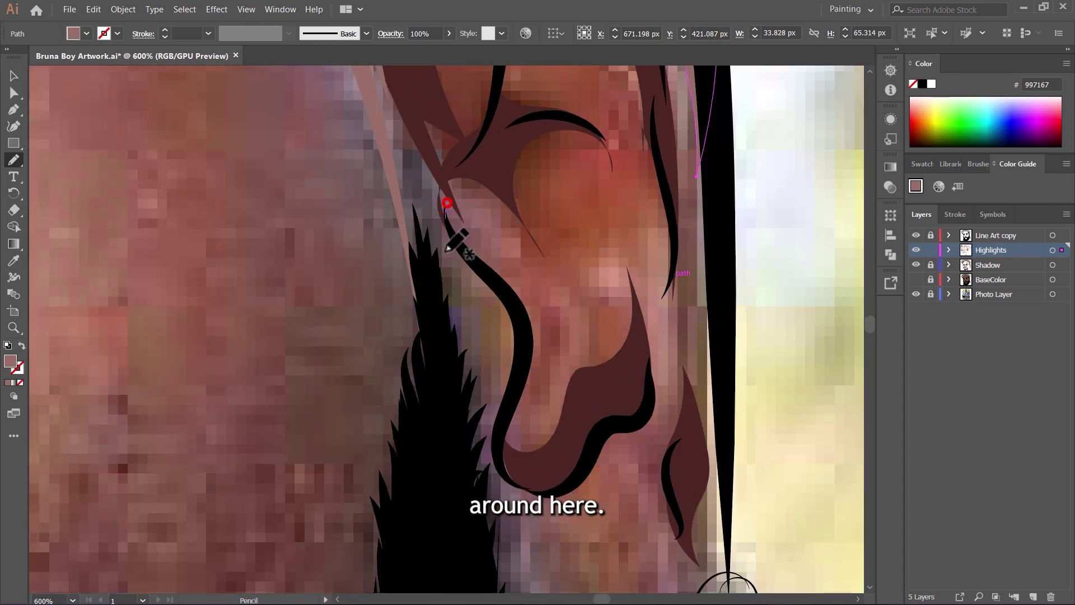
{"action": "left_click_drag", "start_coordinate": [446, 249], "coordinate": [495, 415]}
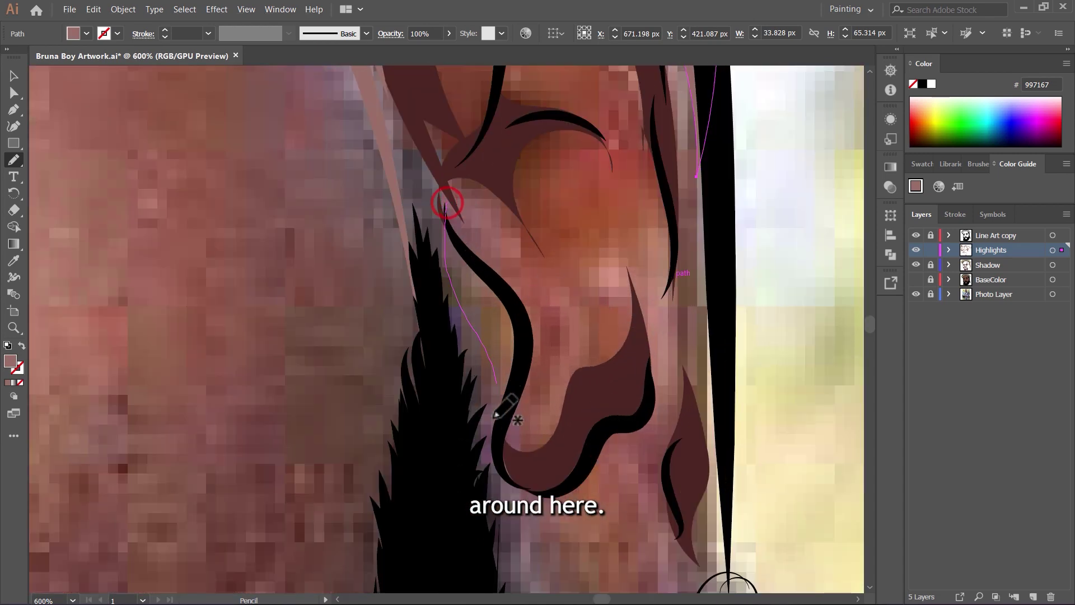
{"action": "mouse_move", "coordinate": [442, 193]}
{"action": "left_mouse_down"}
{"action": "mouse_move", "coordinate": [434, 258]}
{"action": "mouse_move", "coordinate": [340, 333]}
{"action": "left_mouse_up"}
Pencil a branching highlight about 28 by 76 px around the lower ear fold and down the front of the lobe.
{"action": "scroll", "coordinate": [445, 196], "scroll_direction": "down", "scroll_amount": 5}
{"action": "scroll", "coordinate": [499, 288], "scroll_direction": "up", "scroll_amount": 5}
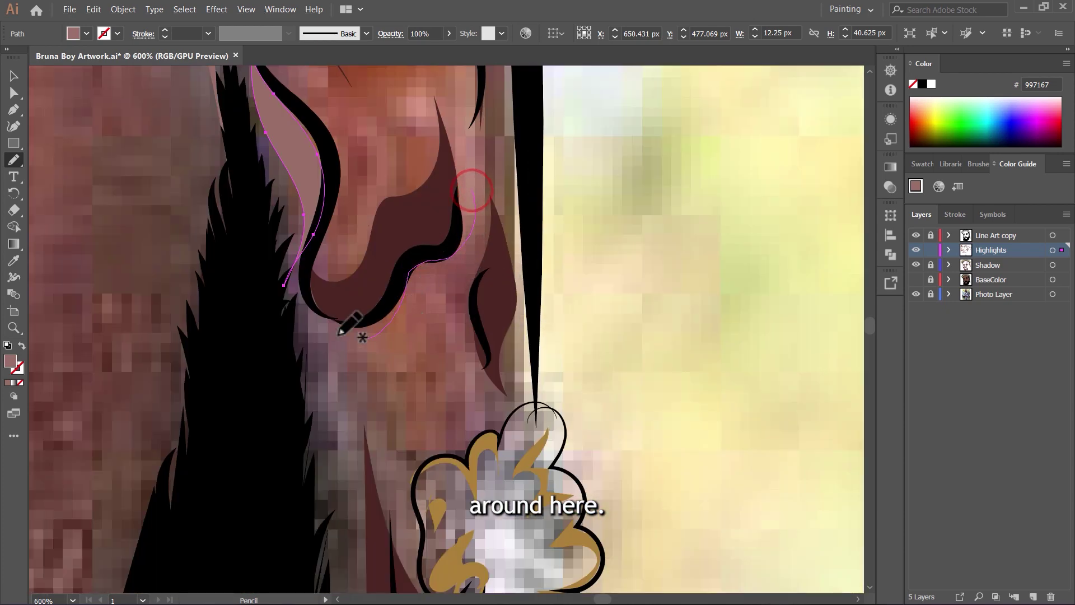
{"action": "left_click_drag", "start_coordinate": [327, 394], "coordinate": [354, 440]}
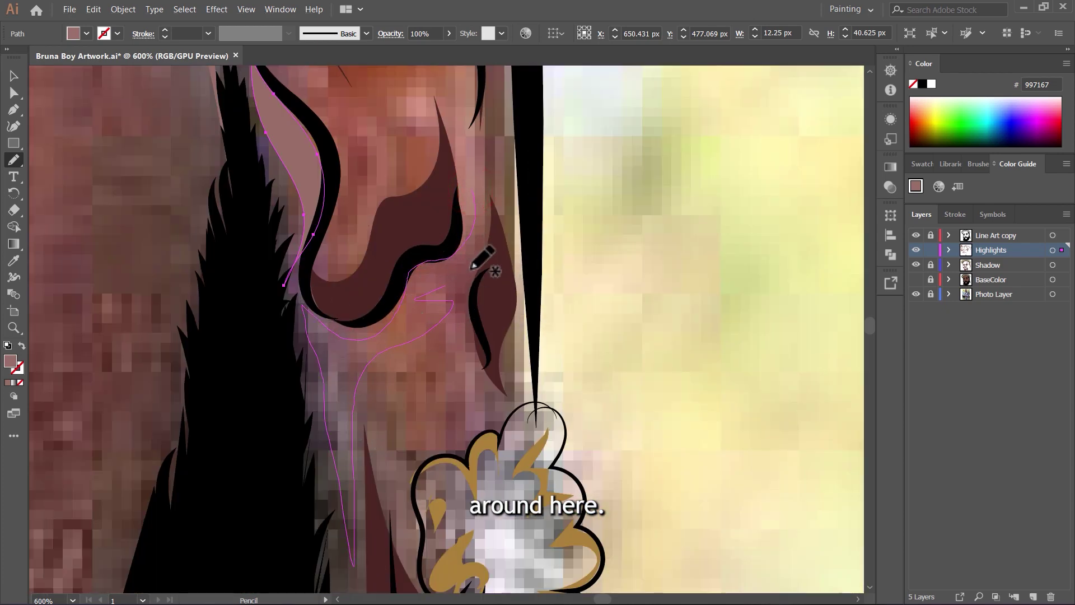
{"action": "left_click_drag", "start_coordinate": [466, 229], "coordinate": [469, 235]}
{"action": "scroll", "coordinate": [465, 257], "scroll_direction": "up", "scroll_amount": 2}
Pencil two small highlights inside the ear, about 18 by 29 px in the upper hollow and 10 by 18 px in the lower one.
{"action": "scroll", "coordinate": [484, 277], "scroll_direction": "down", "scroll_amount": 3}
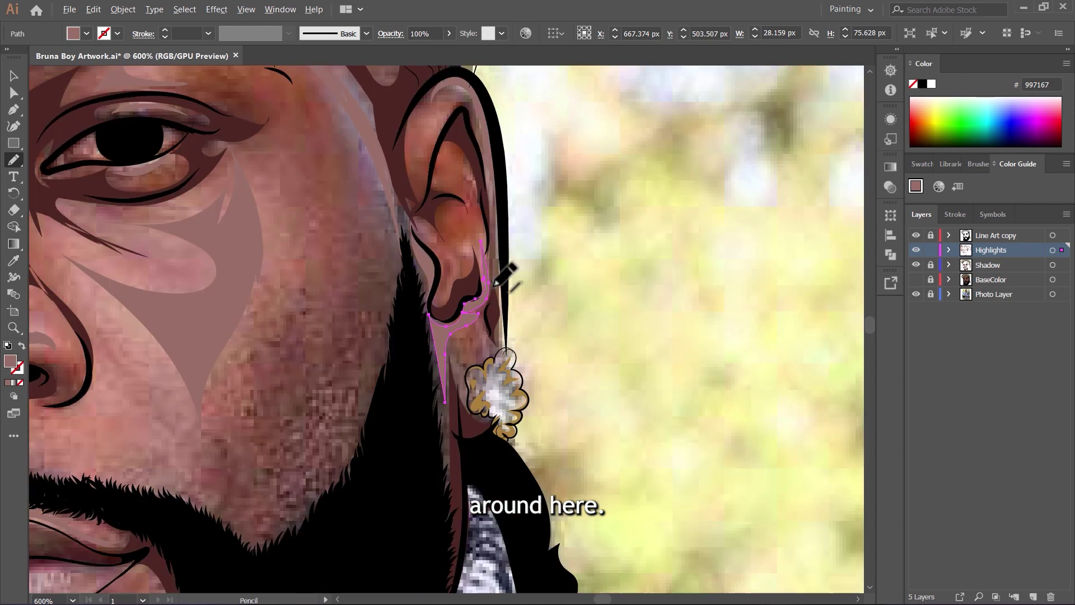
{"action": "scroll", "coordinate": [476, 246], "scroll_direction": "up", "scroll_amount": 2}
{"action": "scroll", "coordinate": [456, 216], "scroll_direction": "up", "scroll_amount": 4}
{"action": "mouse_move", "coordinate": [421, 210]}
{"action": "left_mouse_down"}
{"action": "mouse_move", "coordinate": [495, 349]}
{"action": "mouse_move", "coordinate": [421, 307]}
{"action": "mouse_move", "coordinate": [404, 230]}
{"action": "mouse_move", "coordinate": [443, 159]}
{"action": "left_mouse_up"}
{"action": "scroll", "coordinate": [454, 185], "scroll_direction": "down", "scroll_amount": 5}
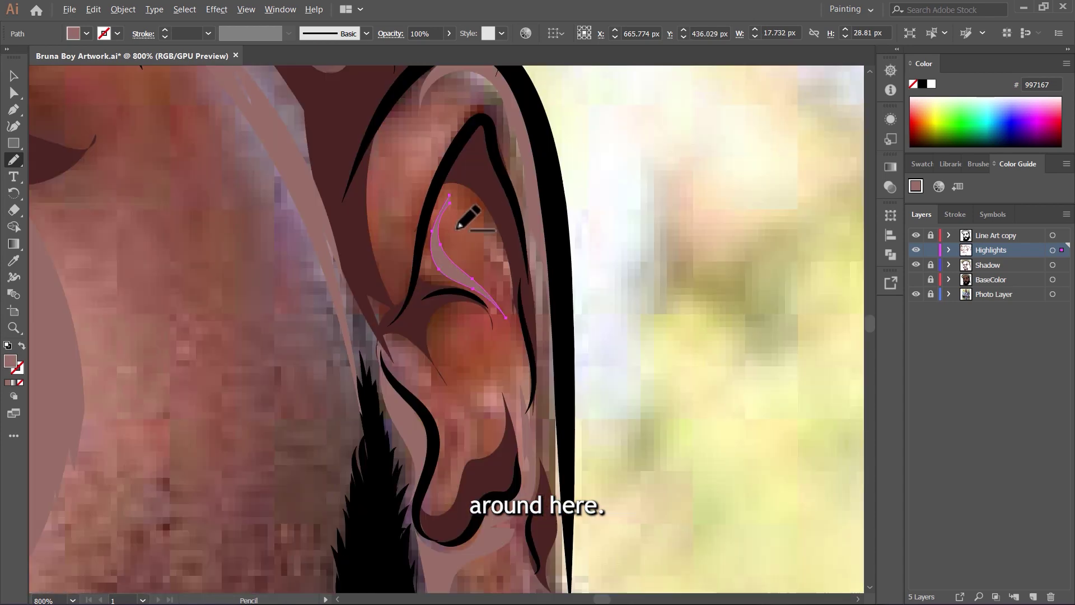
{"action": "scroll", "coordinate": [496, 338], "scroll_direction": "up", "scroll_amount": 5}
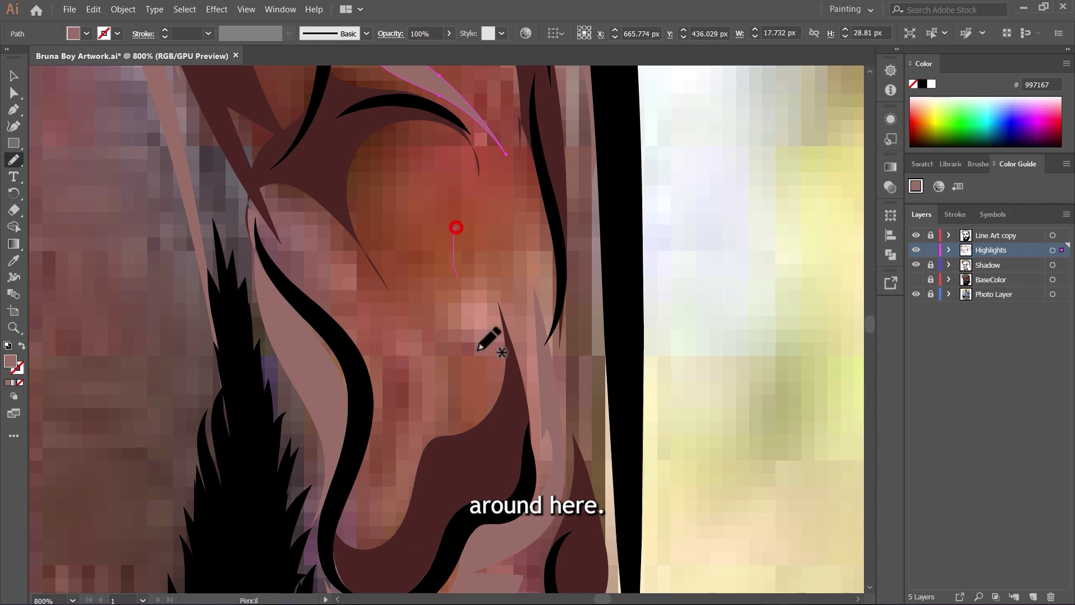
{"action": "mouse_move", "coordinate": [477, 349]}
{"action": "left_mouse_down"}
{"action": "mouse_move", "coordinate": [503, 294]}
{"action": "mouse_move", "coordinate": [525, 367]}
{"action": "mouse_move", "coordinate": [492, 214]}
{"action": "left_mouse_up"}
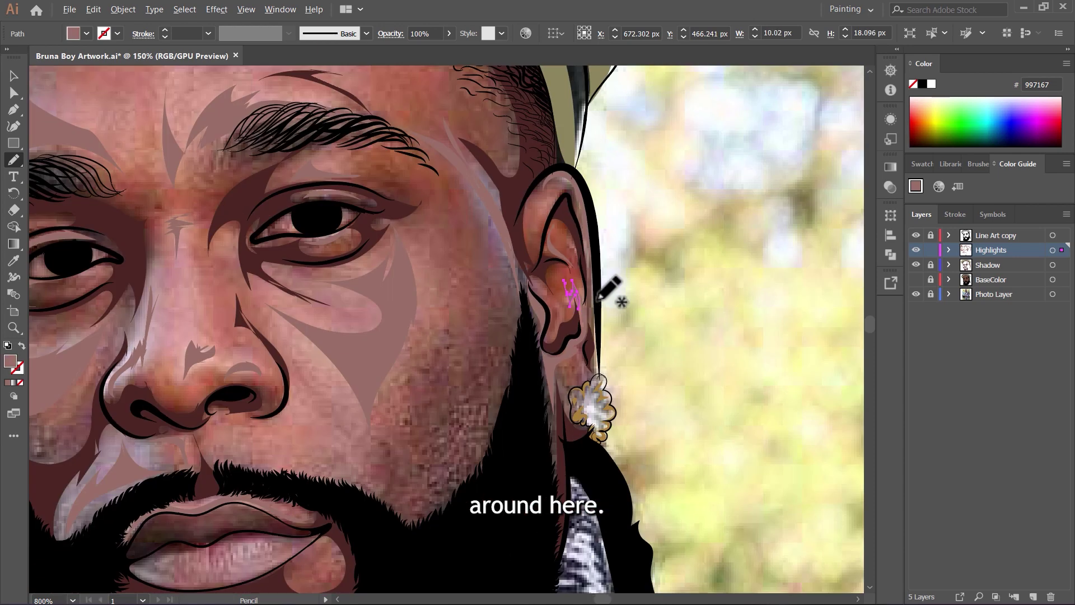
Sample the hat's light colour C1BF9A with the Eyedropper and lighten the fill to E2DFC3.
{"action": "scroll", "coordinate": [616, 290], "scroll_direction": "up", "scroll_amount": 2}
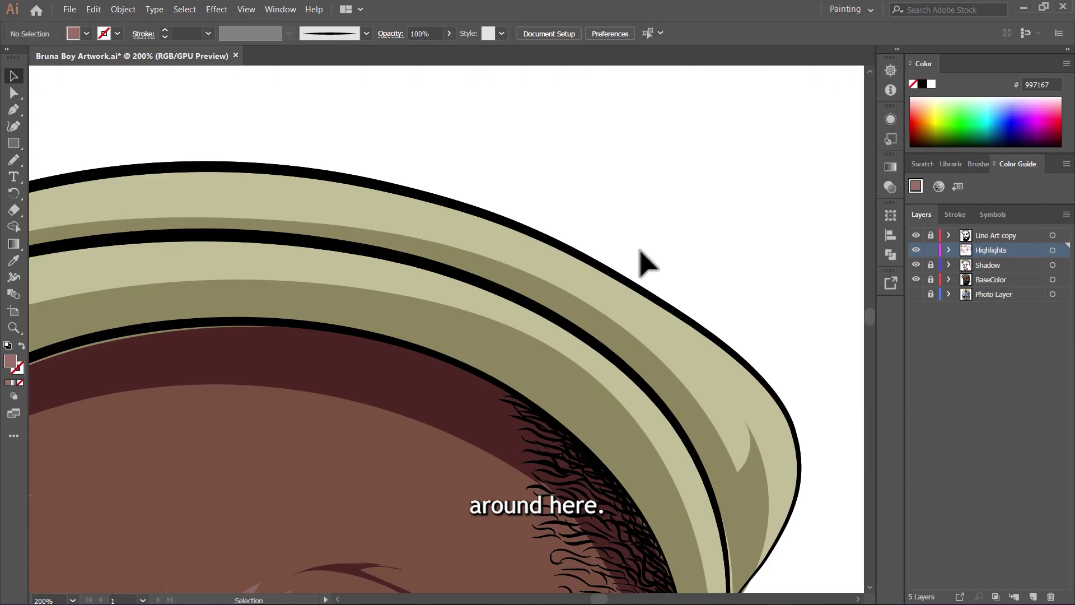
{"action": "scroll", "coordinate": [647, 264], "scroll_direction": "down", "scroll_amount": 2}
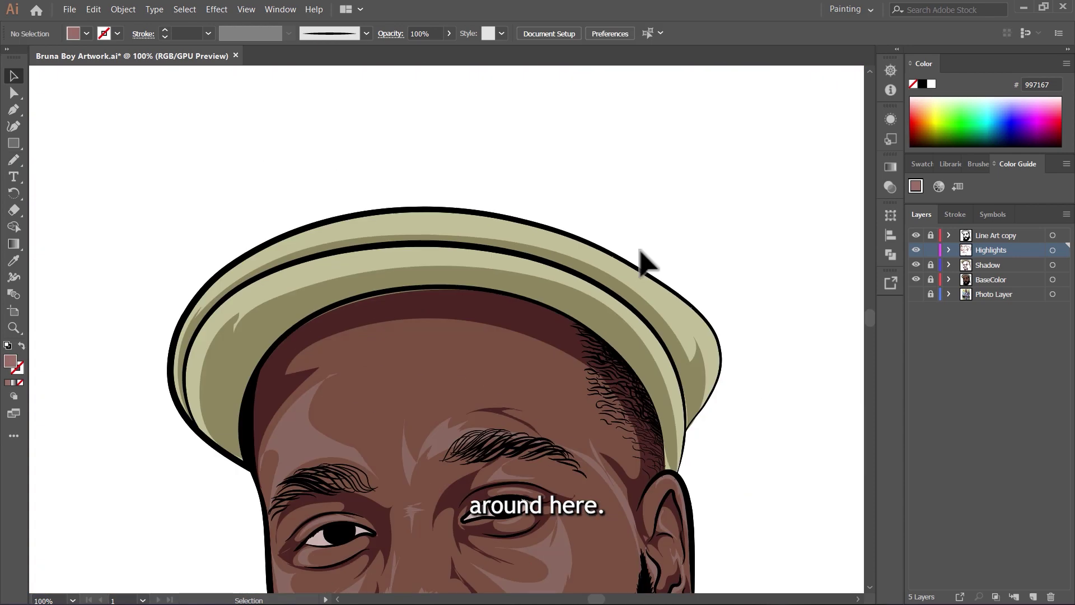
{"action": "scroll", "coordinate": [577, 249], "scroll_direction": "up", "scroll_amount": 1}
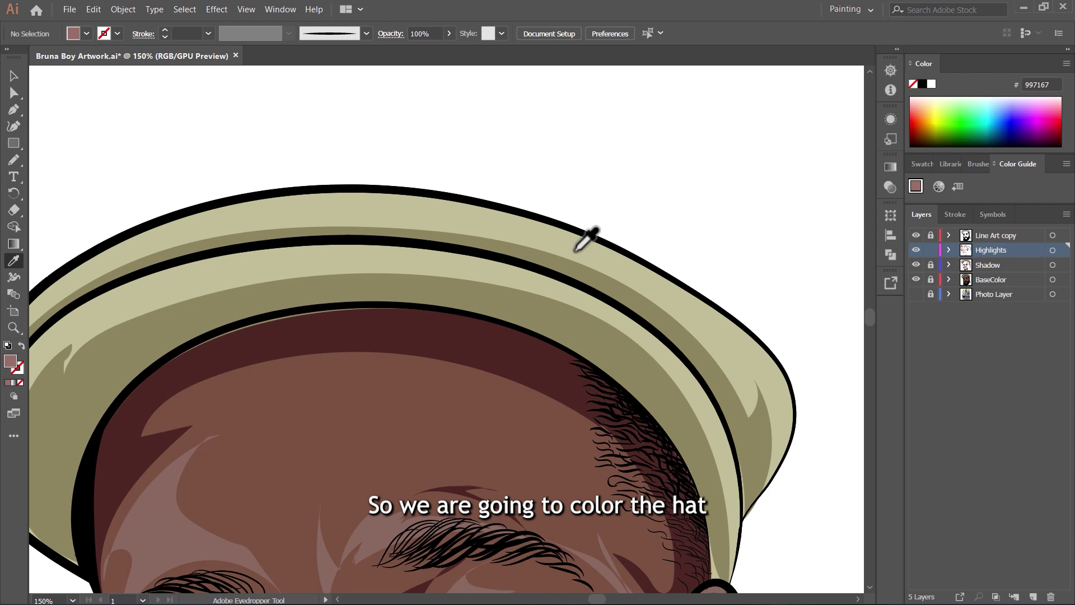
{"action": "scroll", "coordinate": [564, 242], "scroll_direction": "down", "scroll_amount": 1}
{"action": "scroll", "coordinate": [558, 235], "scroll_direction": "down", "scroll_amount": 3}
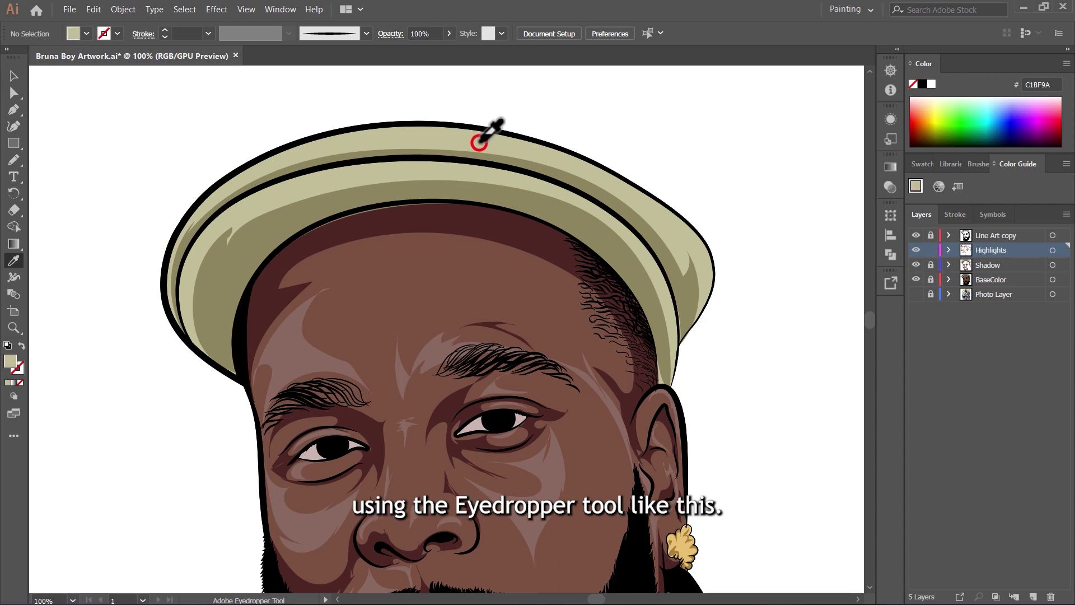
{"action": "double_click", "coordinate": [10, 361]}
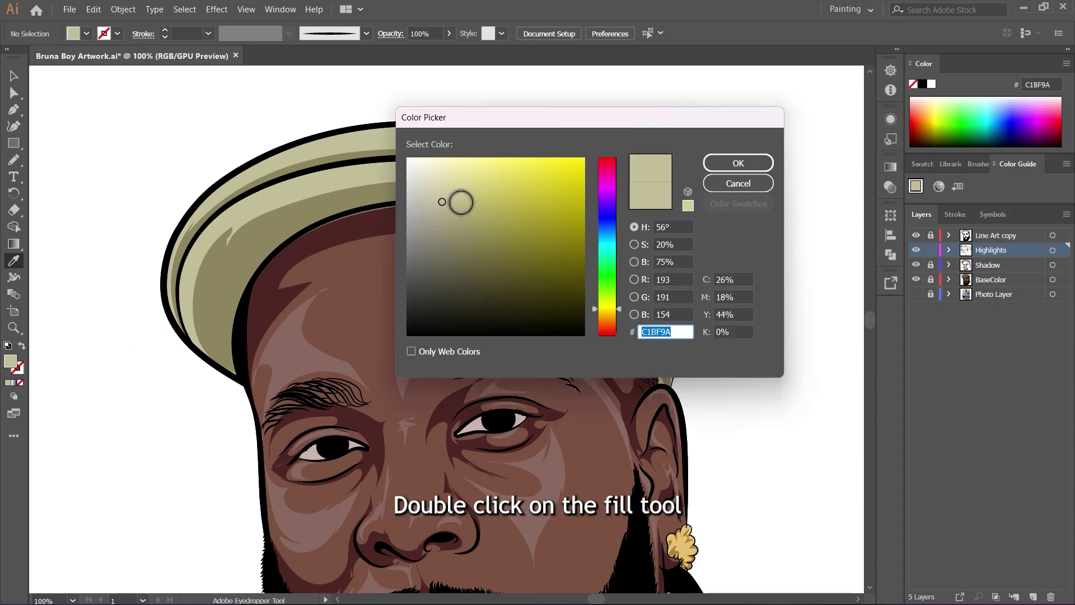
{"action": "left_click_drag", "start_coordinate": [442, 201], "coordinate": [429, 177]}
{"action": "left_click", "coordinate": [729, 170]}
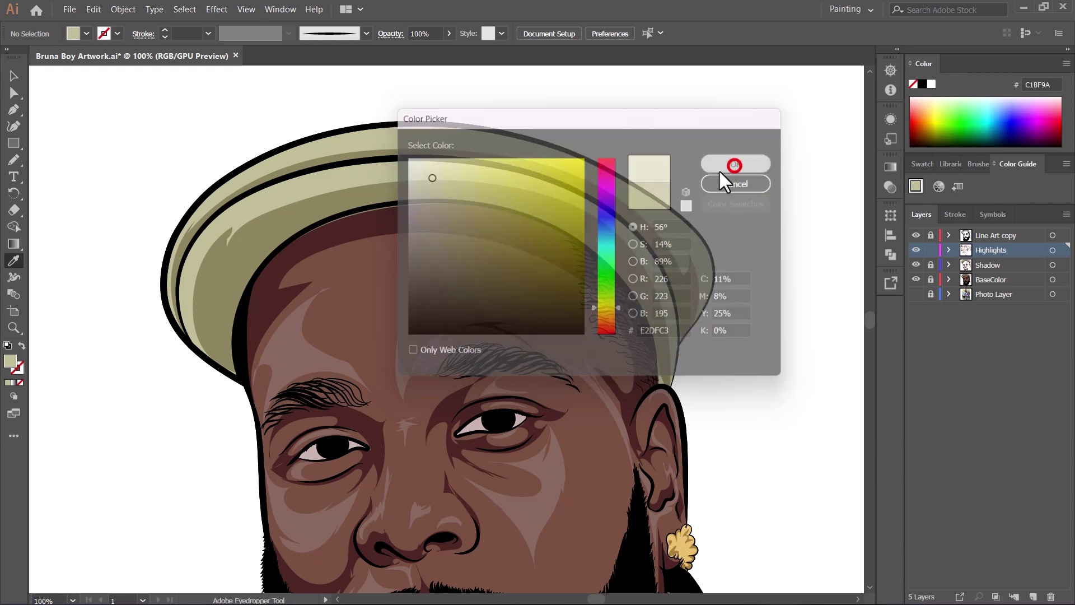
Activate the Pencil tool, show the Photo Layer and hide the BaseColor layer to expose the hat's reference.
{"action": "key", "text": "n"}
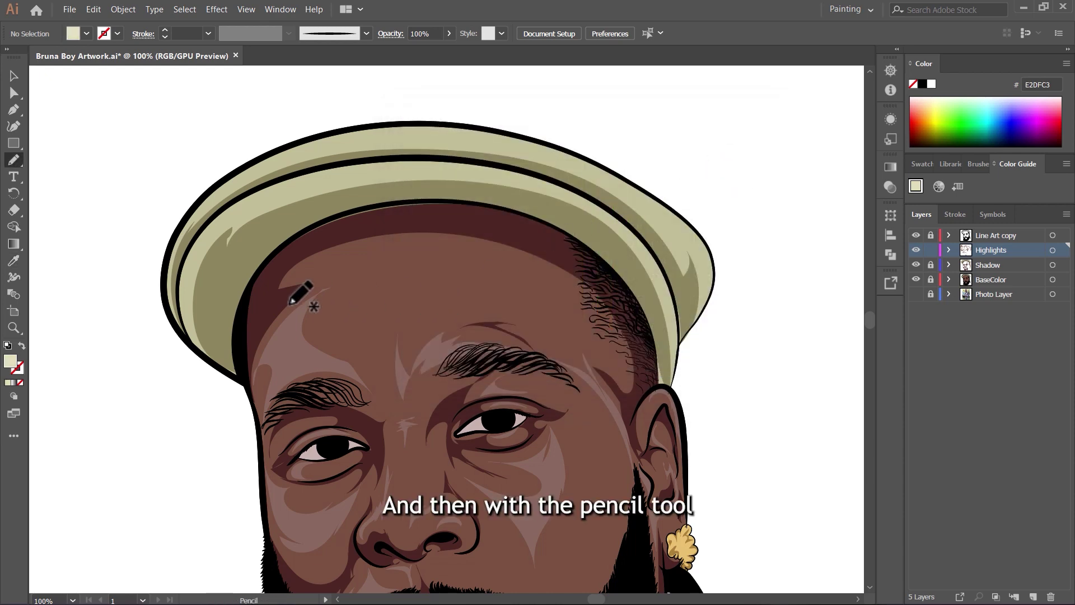
{"action": "right_click", "coordinate": [20, 162]}
{"action": "left_click", "coordinate": [125, 195]}
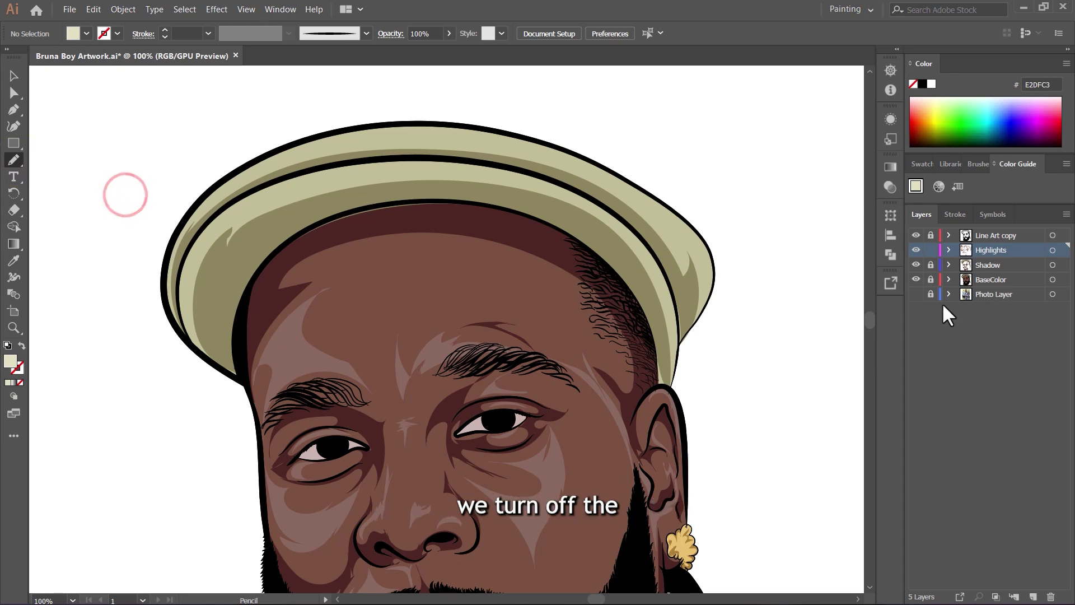
{"action": "left_click", "coordinate": [916, 294]}
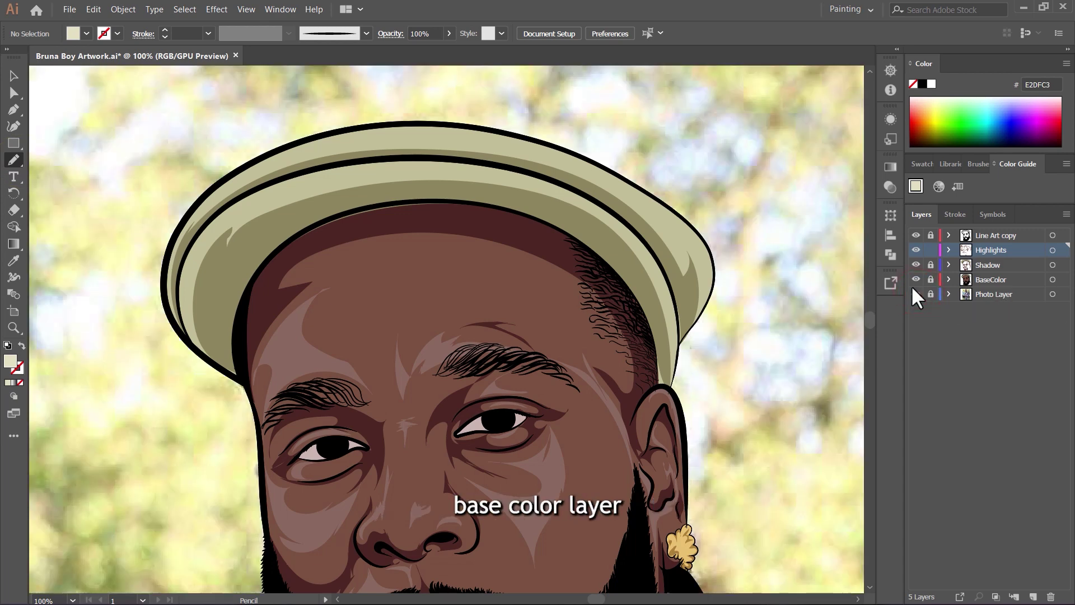
{"action": "left_click", "coordinate": [917, 280]}
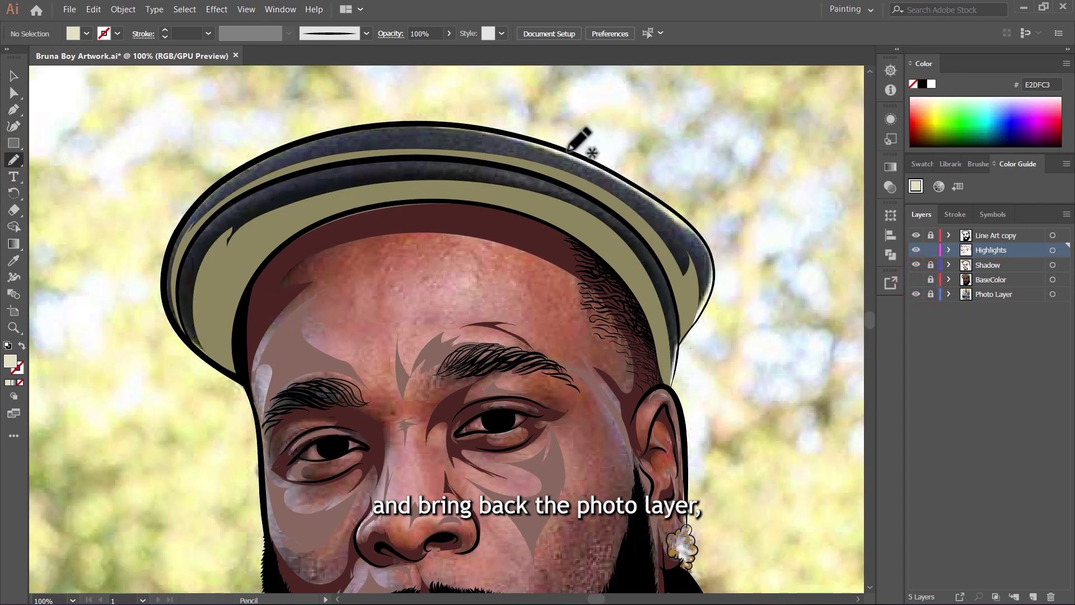
Pencil a long filled highlight about 358 by 175 px along the outer edge of the hat's crown, on its right side.
{"action": "scroll", "coordinate": [619, 139], "scroll_direction": "up", "scroll_amount": 1}
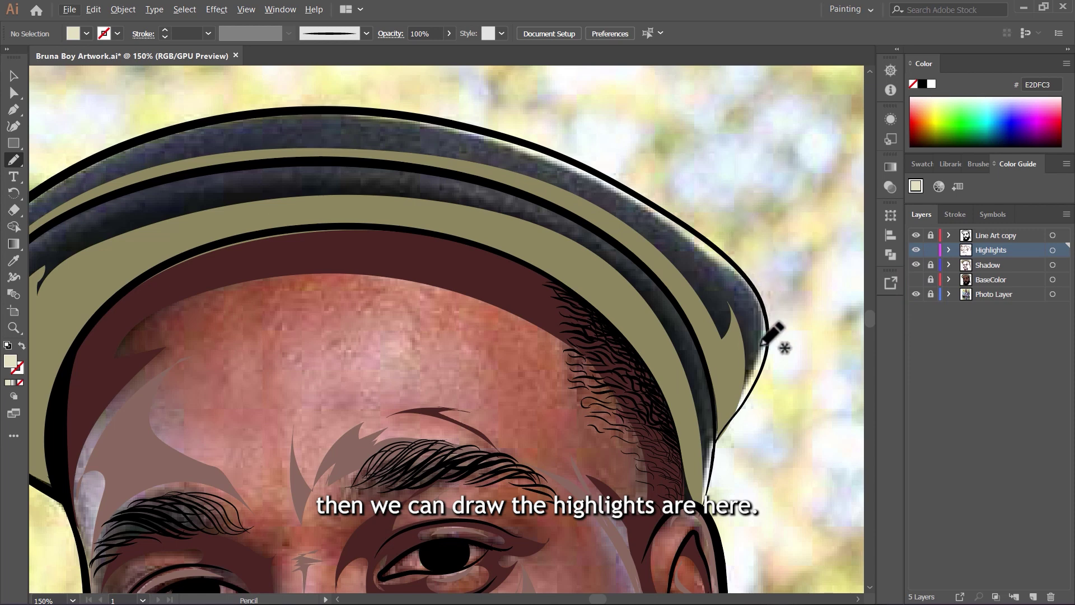
{"action": "mouse_move", "coordinate": [760, 320]}
{"action": "left_mouse_down"}
{"action": "mouse_move", "coordinate": [702, 246]}
{"action": "mouse_move", "coordinate": [652, 208]}
{"action": "mouse_move", "coordinate": [495, 155]}
{"action": "left_mouse_up"}
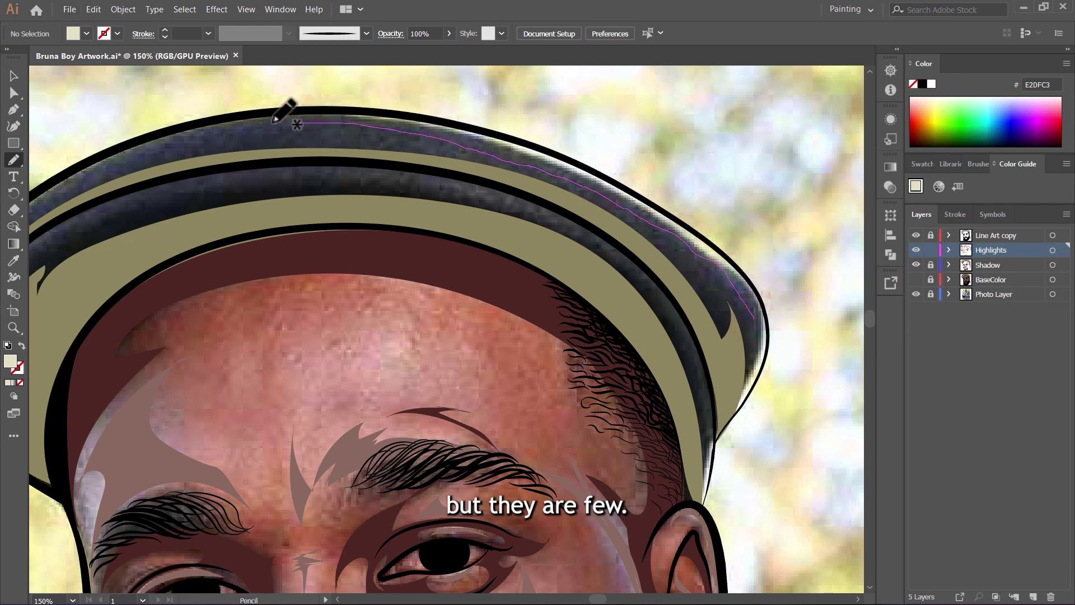
{"action": "mouse_move", "coordinate": [196, 133]}
{"action": "left_mouse_down"}
{"action": "mouse_move", "coordinate": [244, 119]}
{"action": "mouse_move", "coordinate": [365, 116]}
{"action": "mouse_move", "coordinate": [476, 133]}
{"action": "mouse_move", "coordinate": [622, 180]}
{"action": "mouse_move", "coordinate": [736, 267]}
{"action": "mouse_move", "coordinate": [762, 310]}
{"action": "mouse_move", "coordinate": [756, 378]}
{"action": "mouse_move", "coordinate": [757, 354]}
{"action": "mouse_move", "coordinate": [734, 304]}
{"action": "left_mouse_up"}
{"action": "key", "text": "comma"}
{"action": "scroll", "coordinate": [759, 303], "scroll_direction": "down", "scroll_amount": 2}
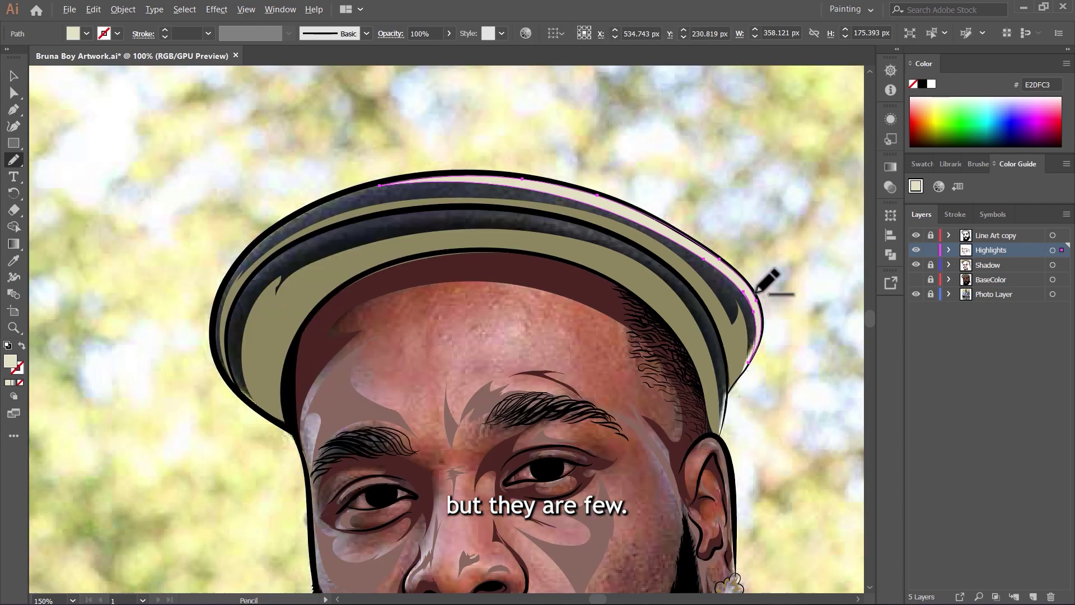
Pencil two tapering highlights on the hat's left side, about 117 by 80 px on the crown and 257 by 108 px on the brim.
{"action": "scroll", "coordinate": [421, 283], "scroll_direction": "up", "scroll_amount": 2}
{"action": "mouse_move", "coordinate": [585, 180]}
{"action": "left_mouse_down"}
{"action": "mouse_move", "coordinate": [478, 212]}
{"action": "mouse_move", "coordinate": [422, 255]}
{"action": "mouse_move", "coordinate": [573, 186]}
{"action": "mouse_move", "coordinate": [474, 223]}
{"action": "mouse_move", "coordinate": [554, 165]}
{"action": "mouse_move", "coordinate": [518, 148]}
{"action": "mouse_move", "coordinate": [408, 218]}
{"action": "mouse_move", "coordinate": [344, 325]}
{"action": "left_mouse_up"}
{"action": "scroll", "coordinate": [558, 163], "scroll_direction": "up", "scroll_amount": 2}
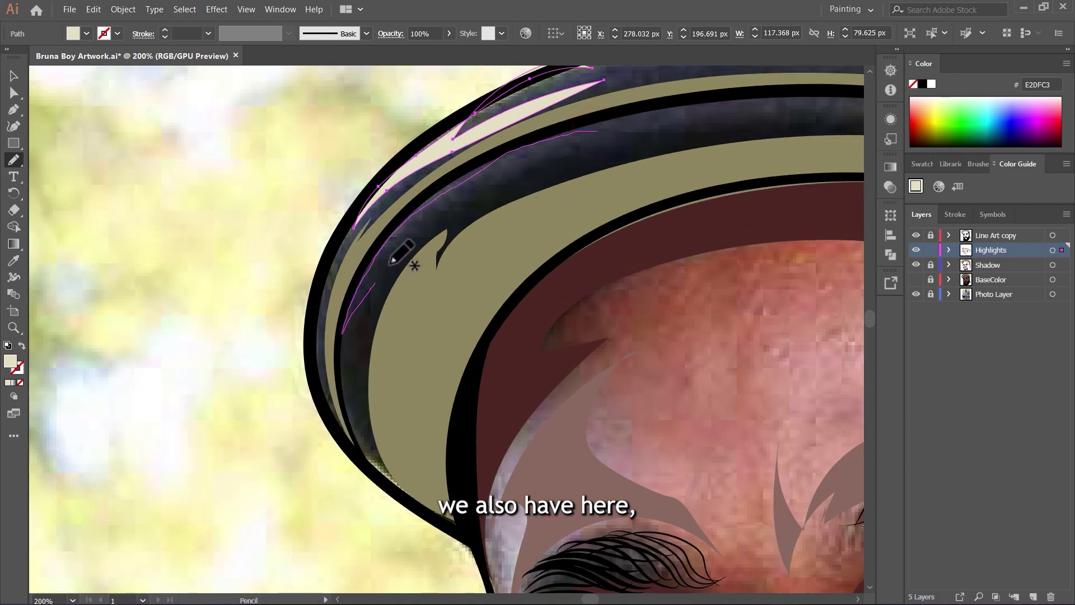
{"action": "mouse_move", "coordinate": [466, 196]}
{"action": "left_mouse_down"}
{"action": "mouse_move", "coordinate": [677, 118]}
{"action": "mouse_move", "coordinate": [897, 104]}
{"action": "left_mouse_up"}
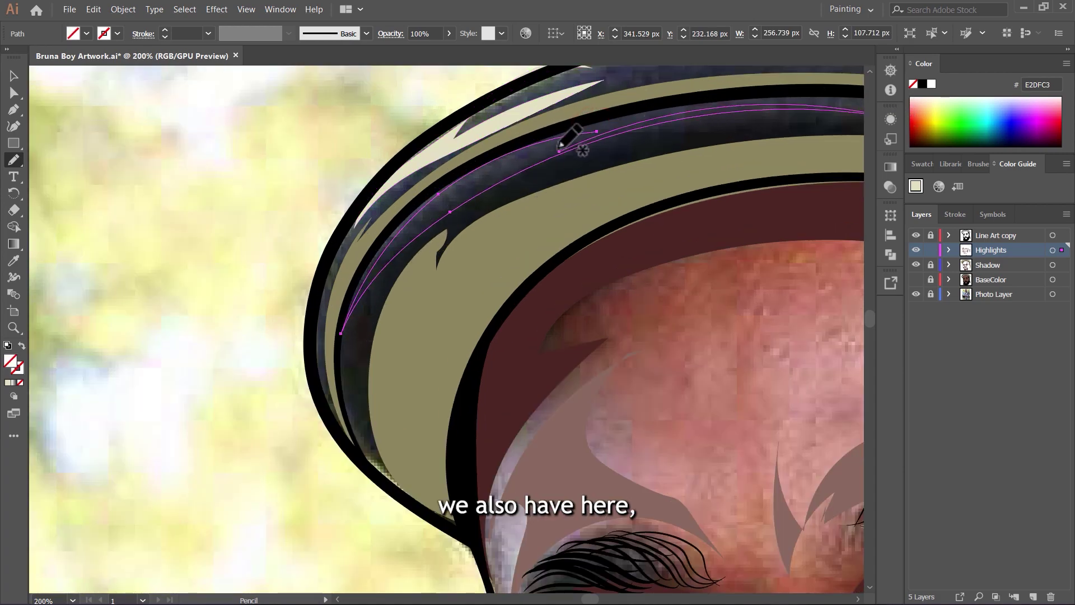
Select the left crown and brim highlights and match their fill to the long crown highlight's E2DFC3 with the Eyedropper.
{"action": "scroll", "coordinate": [440, 190], "scroll_direction": "down", "scroll_amount": 1}
{"action": "scroll", "coordinate": [434, 187], "scroll_direction": "down", "scroll_amount": 2}
{"action": "scroll", "coordinate": [418, 188], "scroll_direction": "up", "scroll_amount": 1}
{"action": "key", "text": "v"}
{"action": "left_click", "coordinate": [204, 171], "text": "shift"}
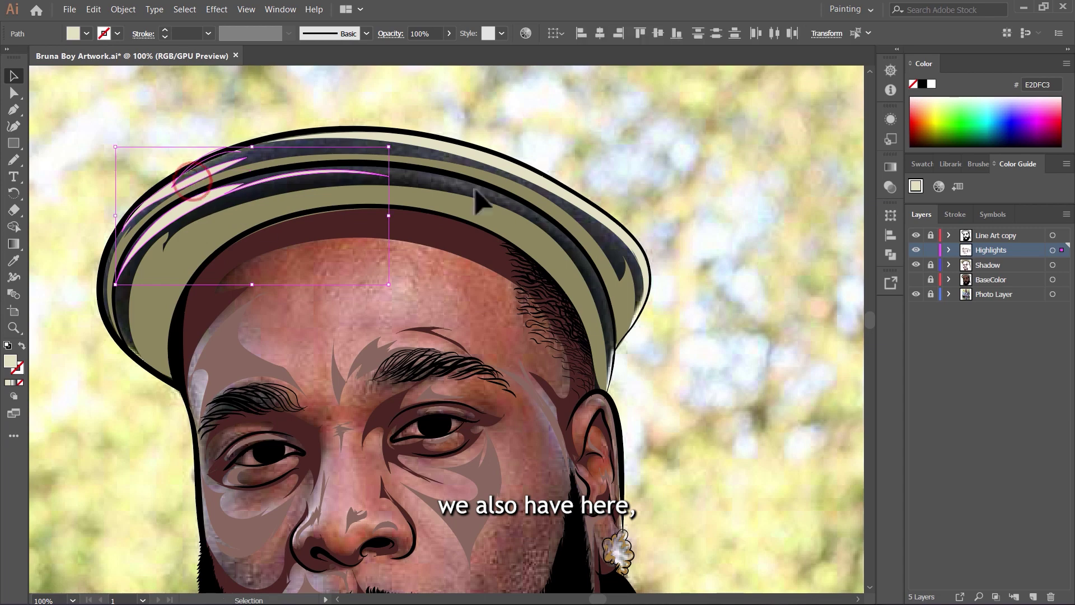
{"action": "key", "text": "i"}
{"action": "left_click", "coordinate": [499, 162]}
{"action": "key", "text": "v"}
{"action": "left_click", "coordinate": [817, 250]}
Show the BaseColor layer and hide the Photo Layer to review the finished hat and skin highlights.
{"action": "left_click", "coordinate": [916, 279]}
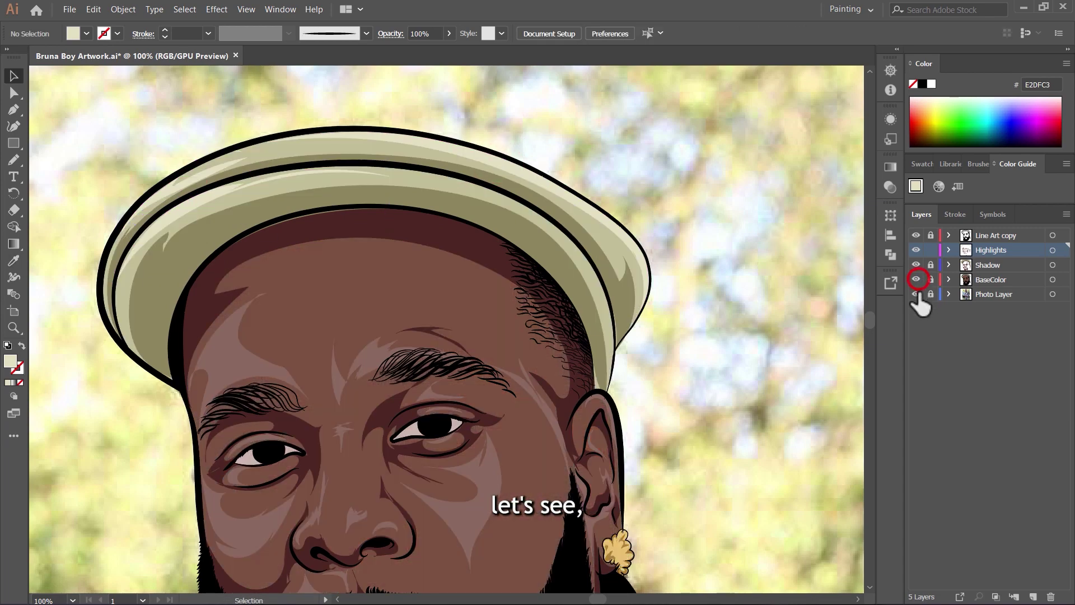
{"action": "left_click", "coordinate": [916, 294]}
{"action": "scroll", "coordinate": [616, 297], "scroll_direction": "down", "scroll_amount": 3}
{"action": "scroll", "coordinate": [576, 300], "scroll_direction": "up", "scroll_amount": 1}
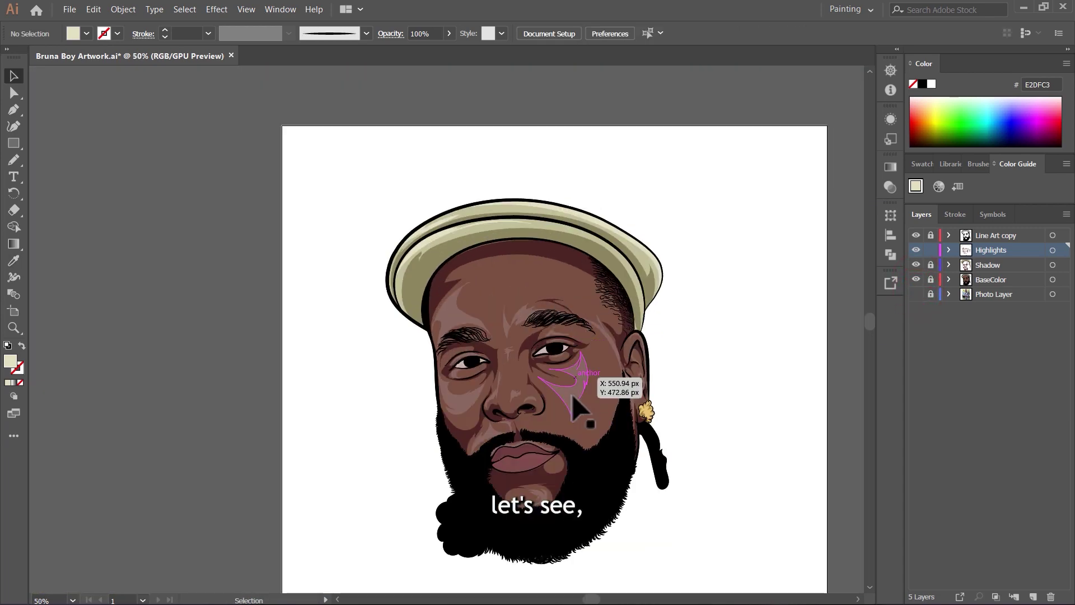
{"action": "scroll", "coordinate": [569, 477], "scroll_direction": "up", "scroll_amount": 2}
{"action": "scroll", "coordinate": [583, 481], "scroll_direction": "down", "scroll_amount": 2}
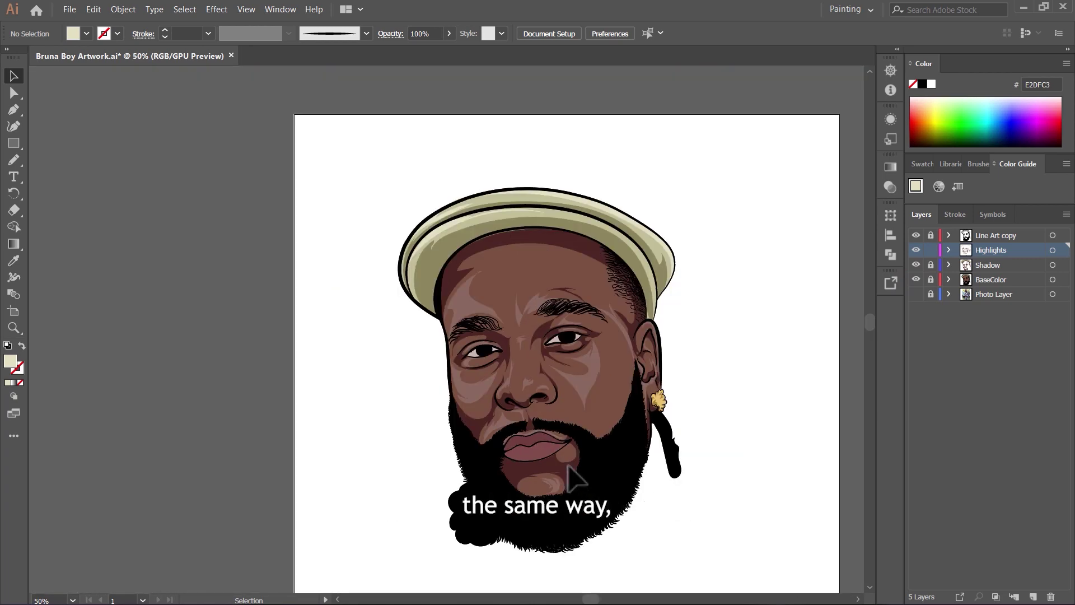
Lock the Highlights layer and create a layer named Lips directly above the BaseColor layer.
{"action": "left_click", "coordinate": [986, 278]}
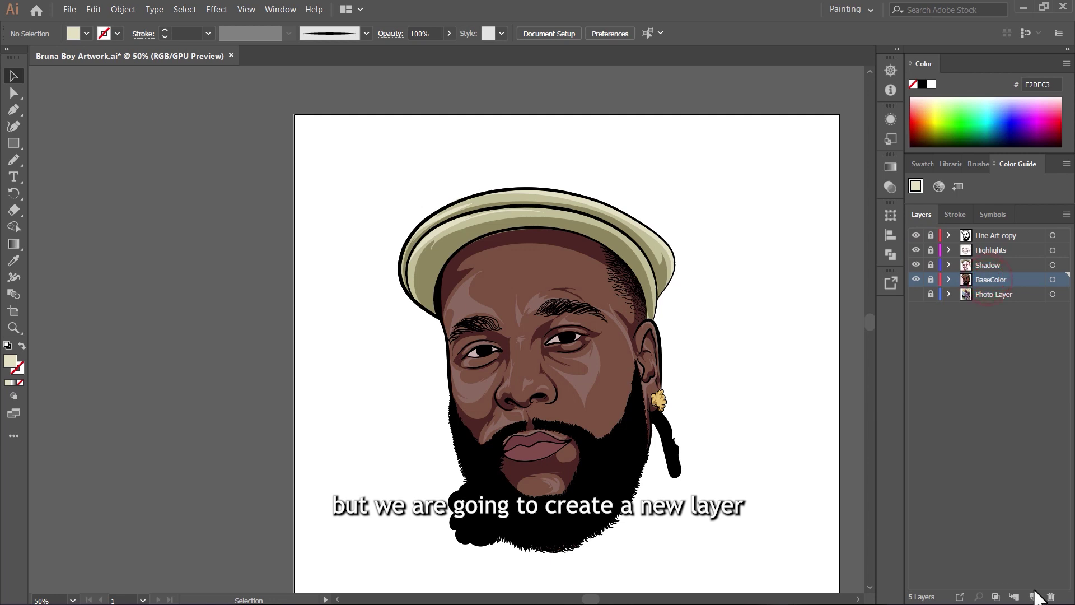
{"action": "left_click", "coordinate": [1033, 596]}
{"action": "double_click", "coordinate": [996, 279]}
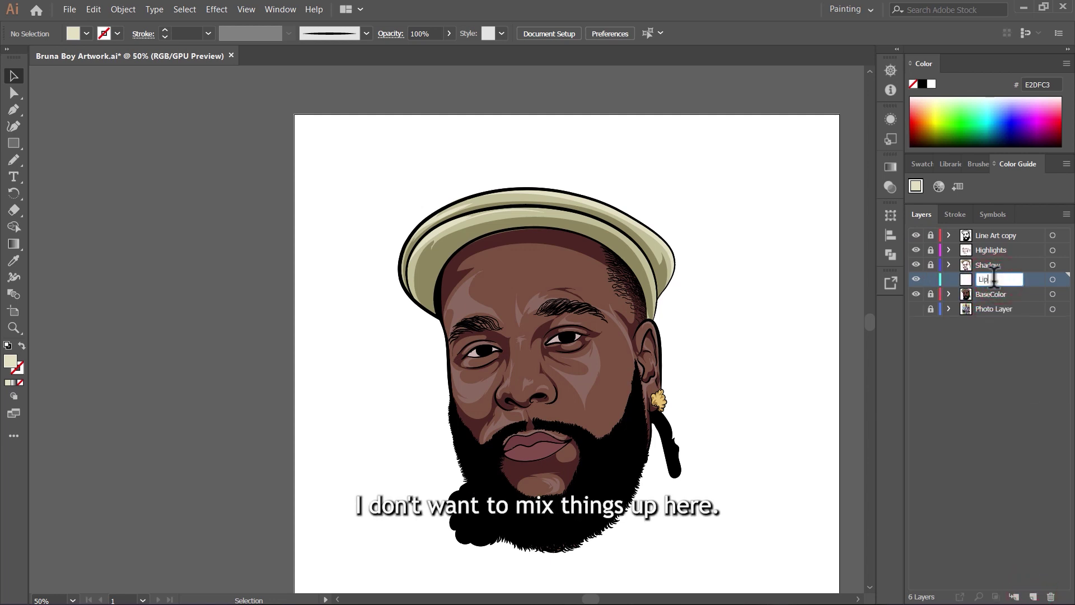
{"action": "left_click", "coordinate": [1033, 280]}
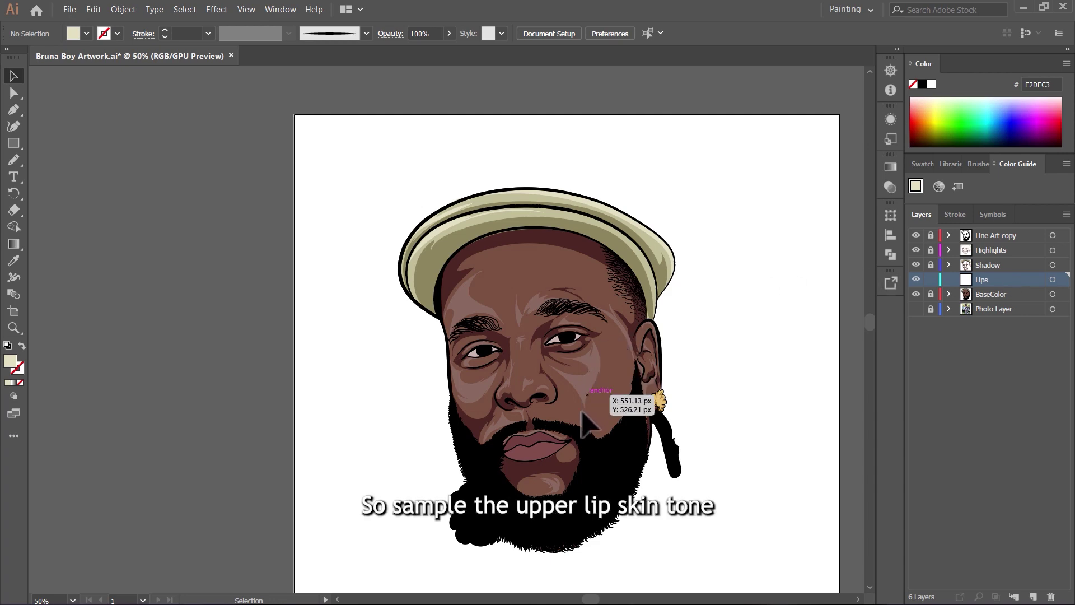
Sample the upper lip's colour 703F3F with the Eyedropper and darken the fill to 512525.
{"action": "scroll", "coordinate": [582, 413], "scroll_direction": "up", "scroll_amount": 5}
{"action": "key", "text": "i"}
{"action": "scroll", "coordinate": [560, 303], "scroll_direction": "up", "scroll_amount": 3}
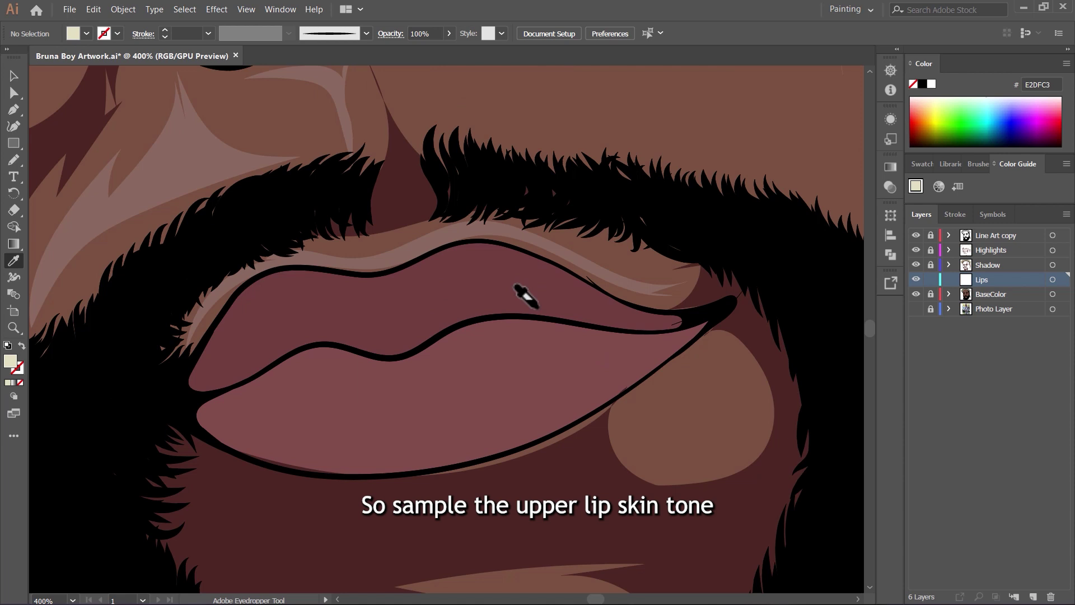
{"action": "left_click", "coordinate": [487, 274]}
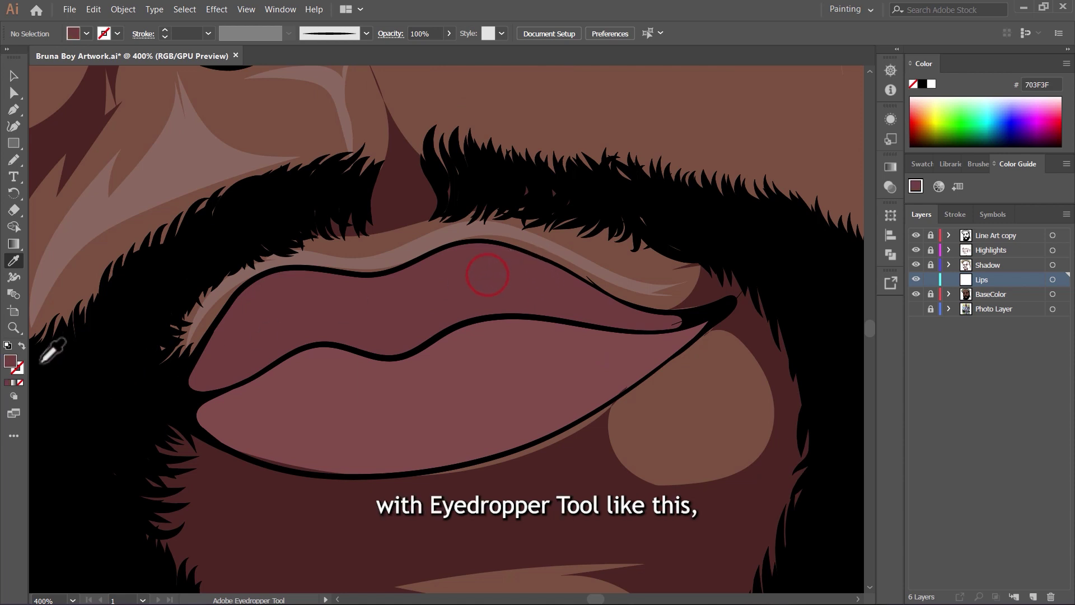
{"action": "double_click", "coordinate": [11, 361]}
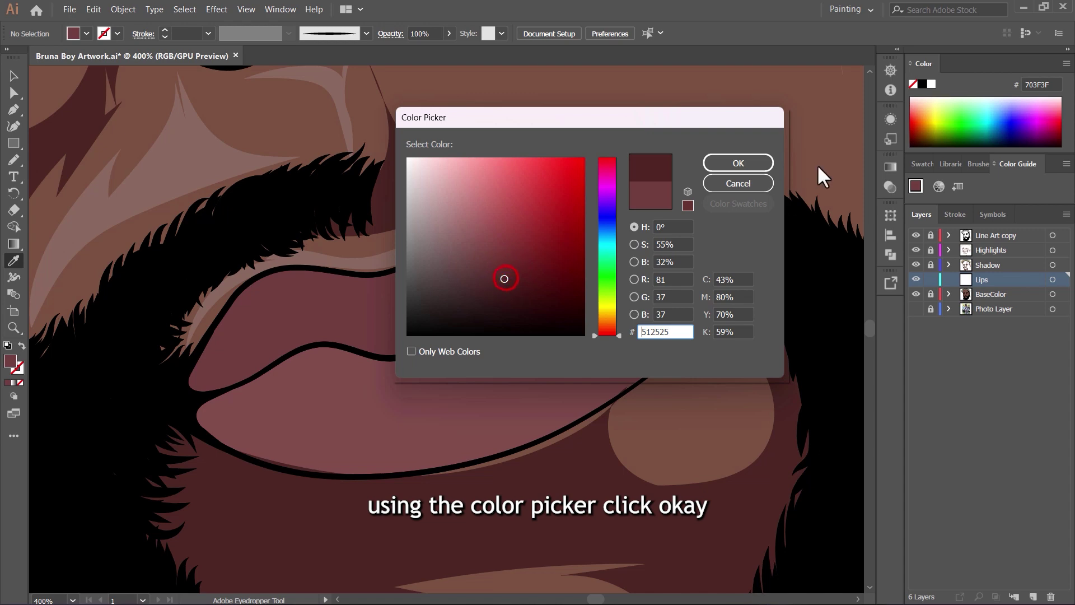
{"action": "left_click", "coordinate": [738, 163]}
Activate the Pencil tool, hide the BaseColor layer and show the Photo Layer to expose the lips' reference.
{"action": "key", "text": "n"}
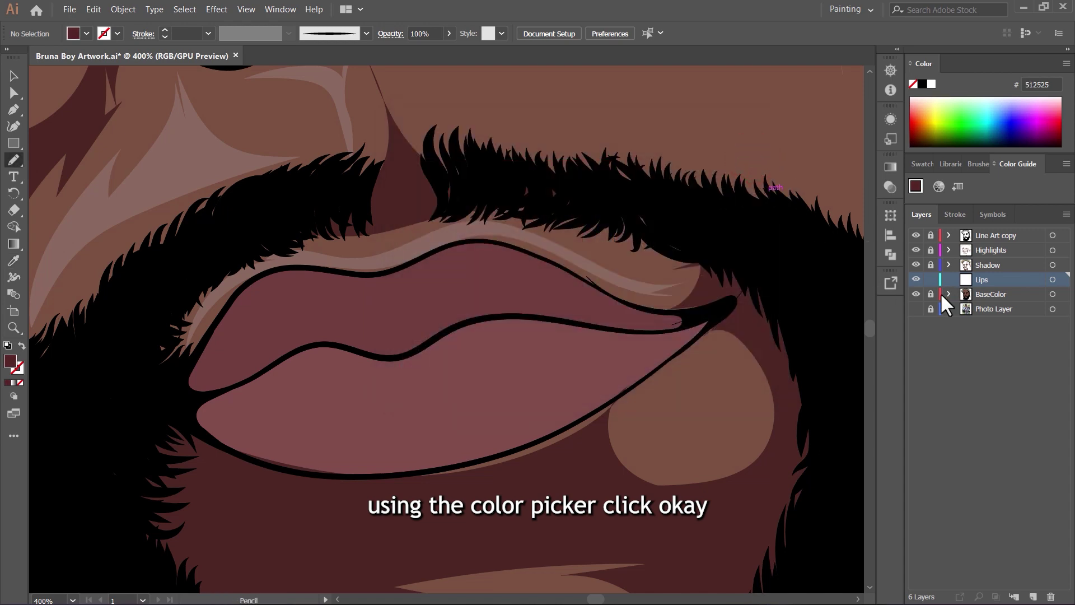
{"action": "left_click", "coordinate": [916, 294]}
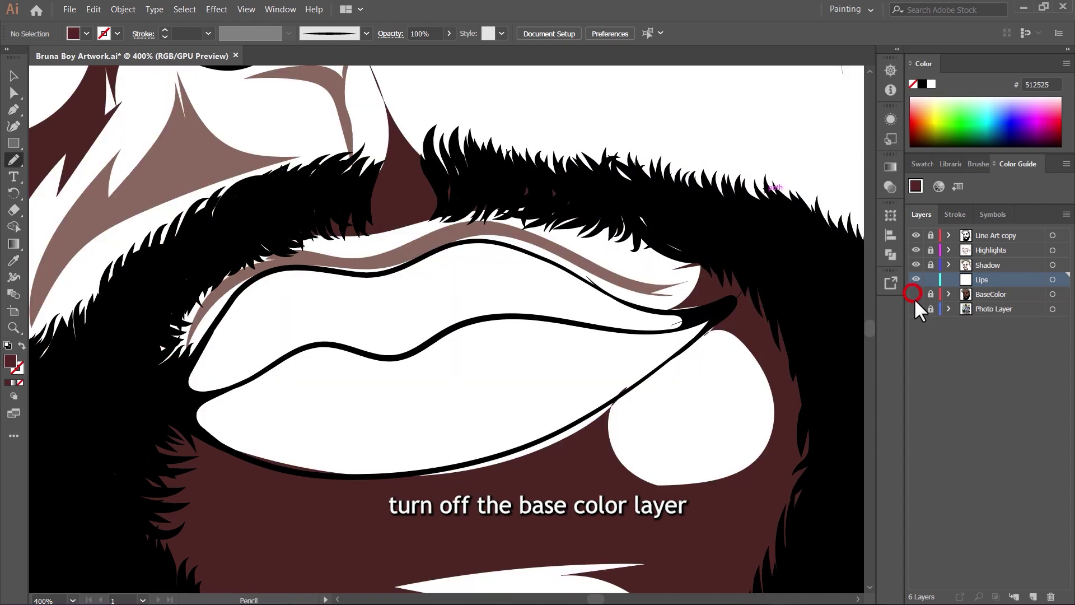
{"action": "left_click", "coordinate": [917, 309]}
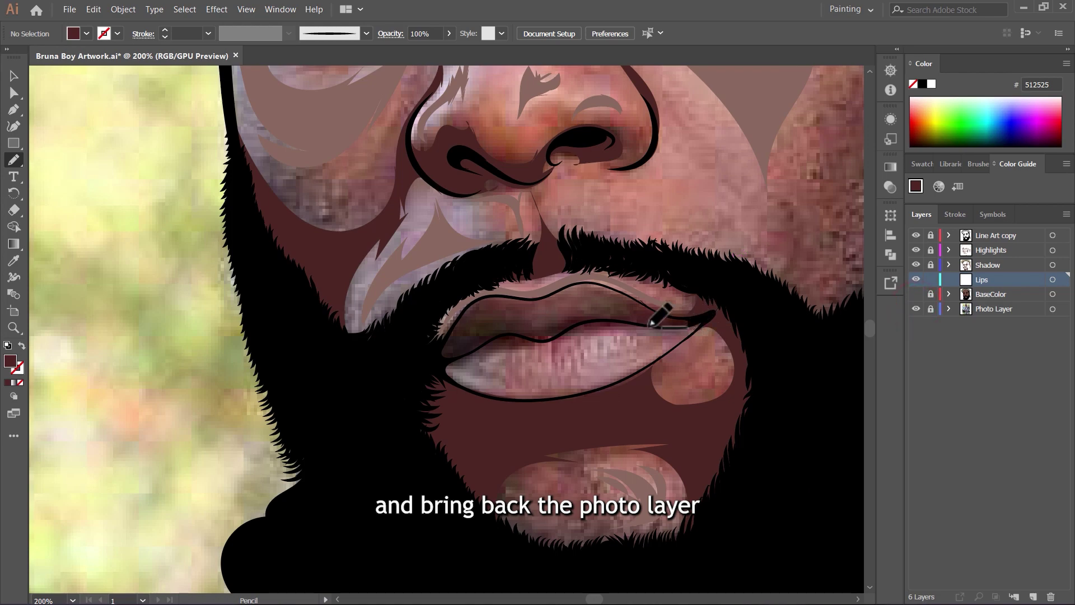
{"action": "scroll", "coordinate": [650, 328], "scroll_direction": "up", "scroll_amount": 3}
{"action": "scroll", "coordinate": [555, 294], "scroll_direction": "down", "scroll_amount": 2}
{"action": "scroll", "coordinate": [587, 310], "scroll_direction": "up", "scroll_amount": 2}
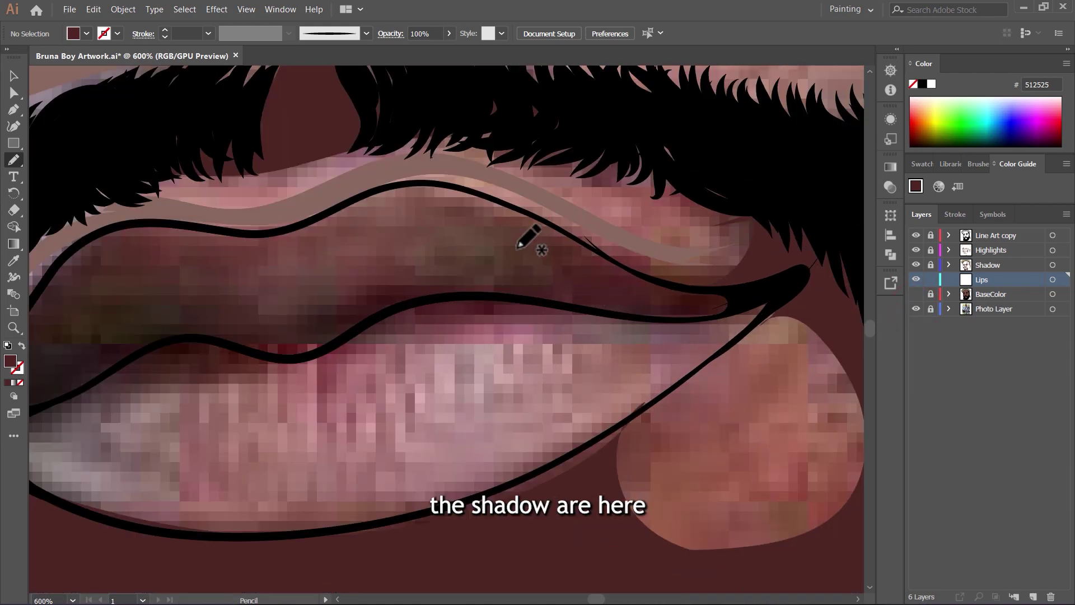
{"action": "scroll", "coordinate": [719, 286], "scroll_direction": "down", "scroll_amount": 2}
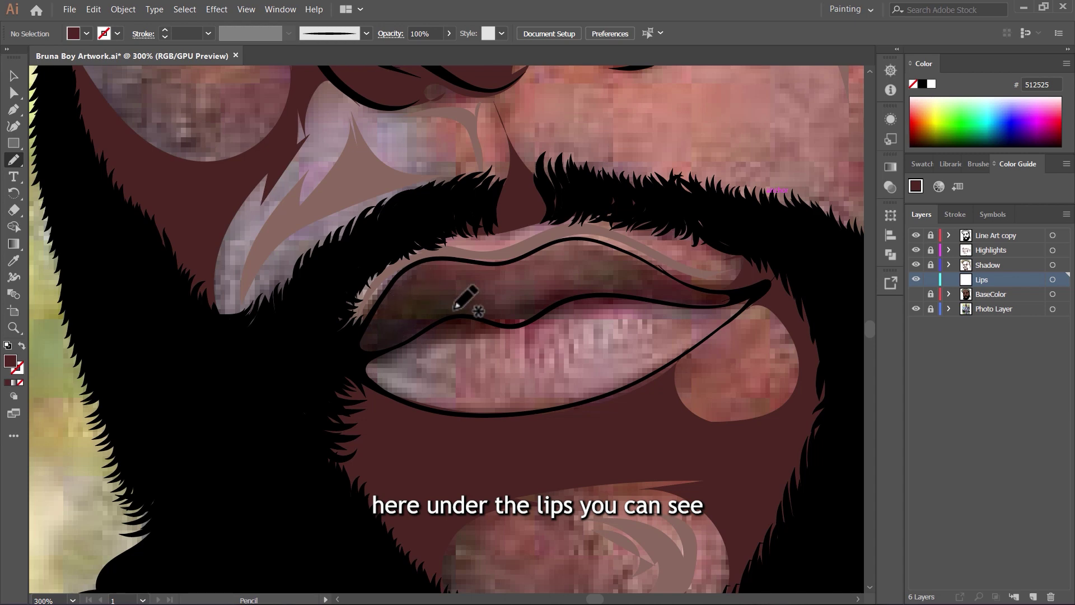
Pencil a shadow about 127 by 38 px around the upper lip's corners and lower edge, filled with 512525.
{"action": "scroll", "coordinate": [455, 307], "scroll_direction": "up", "scroll_amount": 1}
{"action": "mouse_move", "coordinate": [424, 245]}
{"action": "left_mouse_down"}
{"action": "mouse_move", "coordinate": [389, 310]}
{"action": "mouse_move", "coordinate": [405, 320]}
{"action": "mouse_move", "coordinate": [628, 287]}
{"action": "left_mouse_up"}
{"action": "mouse_move", "coordinate": [722, 255]}
{"action": "left_mouse_down"}
{"action": "mouse_move", "coordinate": [848, 300]}
{"action": "mouse_move", "coordinate": [646, 294]}
{"action": "mouse_move", "coordinate": [336, 340]}
{"action": "mouse_move", "coordinate": [430, 242]}
{"action": "left_mouse_up"}
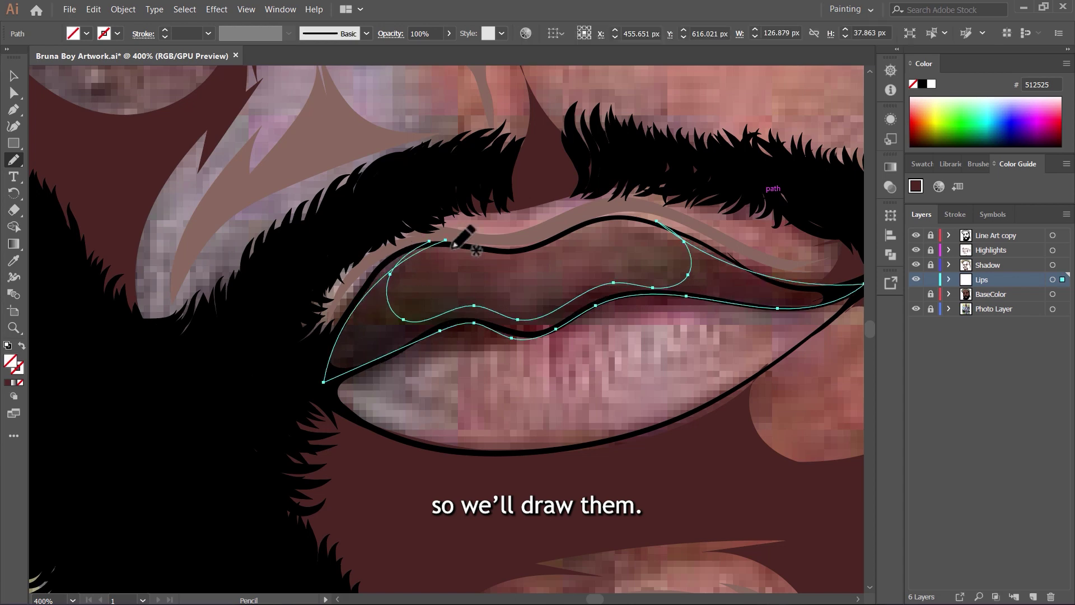
{"action": "key", "text": "comma"}
{"action": "key", "text": "v"}
{"action": "left_click", "coordinate": [551, 289]}
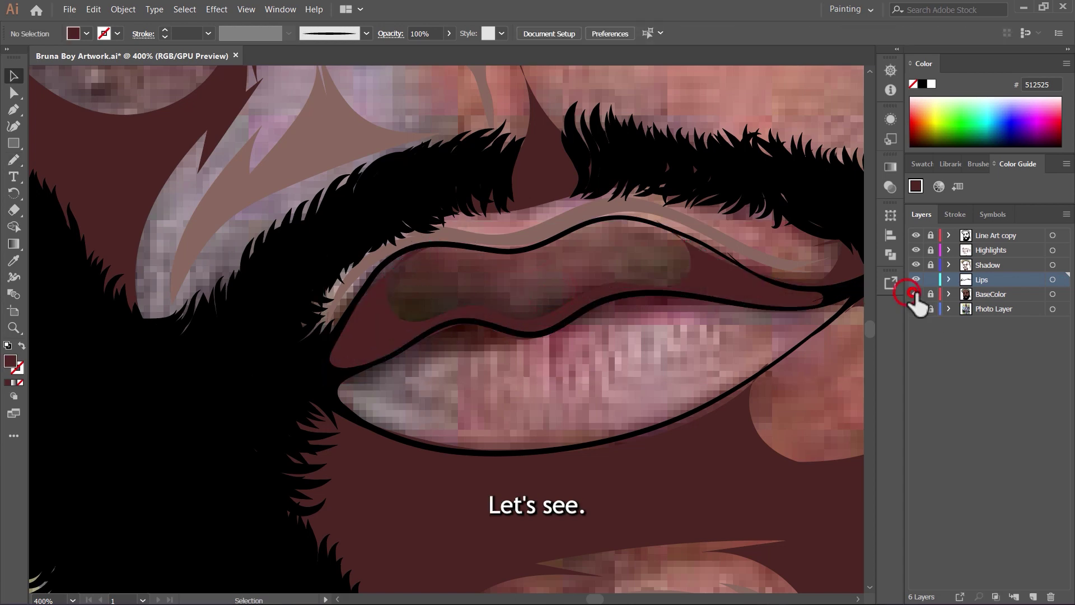
Show the BaseColor layer to check the upper lip's shadow against the base colours.
{"action": "left_click", "coordinate": [914, 294]}
{"action": "scroll", "coordinate": [519, 223], "scroll_direction": "down", "scroll_amount": 3}
{"action": "scroll", "coordinate": [621, 331], "scroll_direction": "up", "scroll_amount": 1}
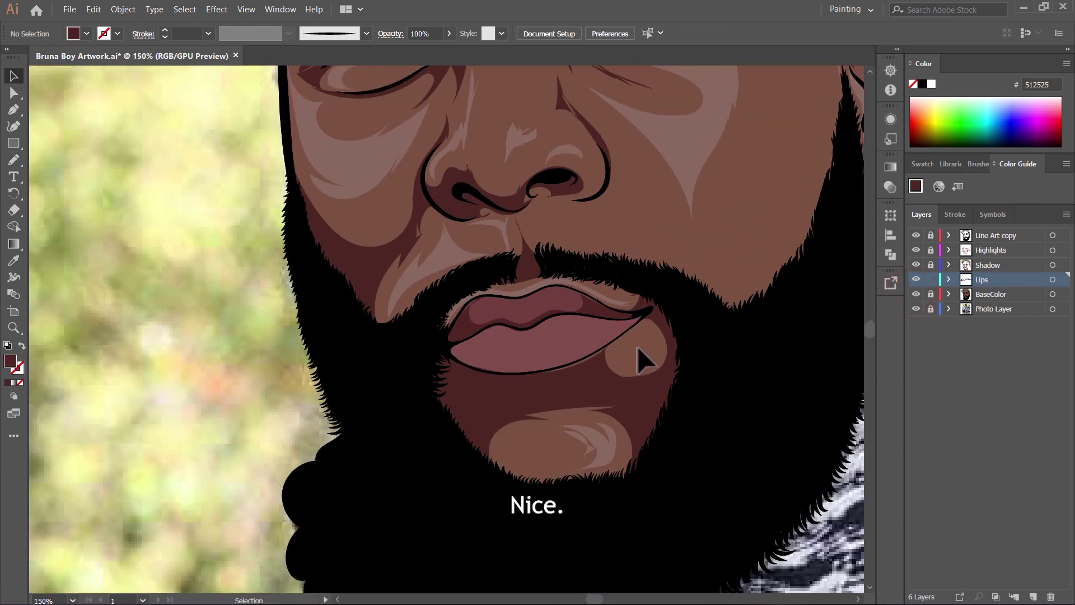
Sample the lower lip's colour 824E4E with the Eyedropper and darken the fill to 663434.
{"action": "scroll", "coordinate": [590, 335], "scroll_direction": "up", "scroll_amount": 3}
{"action": "key", "text": "i"}
{"action": "left_click", "coordinate": [552, 338]}
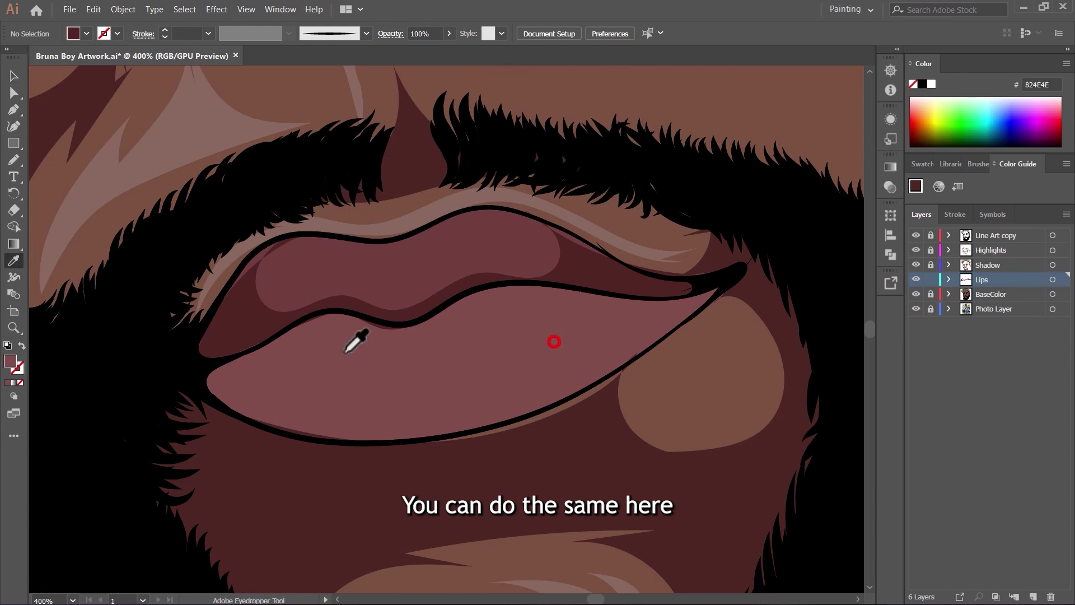
{"action": "double_click", "coordinate": [10, 361]}
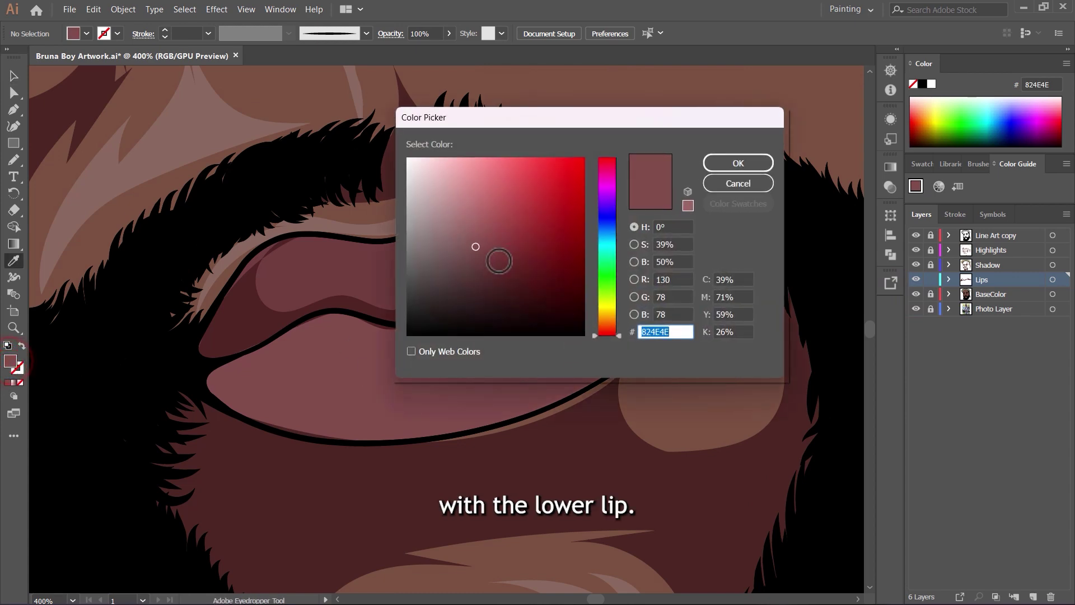
{"action": "left_click", "coordinate": [738, 163]}
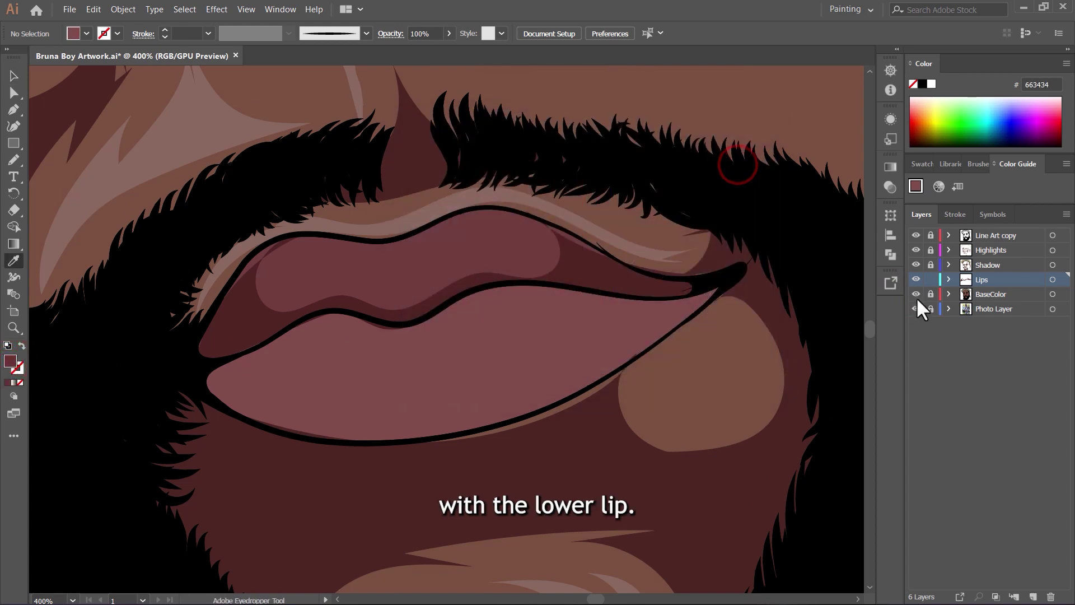
Hide the BaseColor layer and pencil a shadow along the lower lip's upper edge and corners, filled with 663434.
{"action": "left_click", "coordinate": [917, 294]}
{"action": "scroll", "coordinate": [805, 305], "scroll_direction": "down", "scroll_amount": 2}
{"action": "key", "text": "n"}
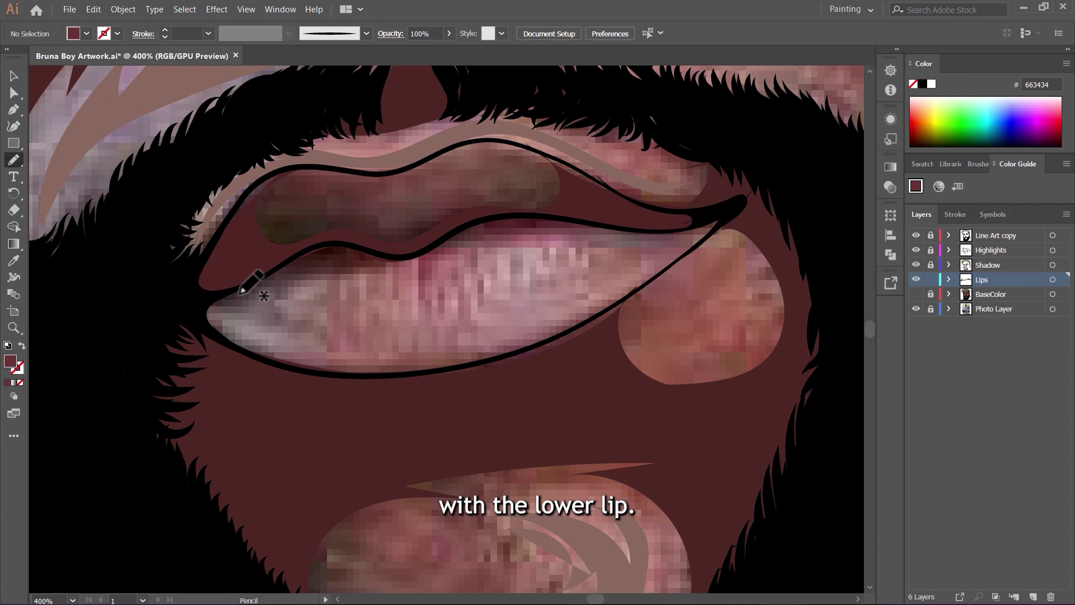
{"action": "left_click_drag", "start_coordinate": [195, 310], "coordinate": [221, 309]}
{"action": "mouse_move", "coordinate": [254, 308]}
{"action": "left_mouse_down"}
{"action": "mouse_move", "coordinate": [257, 319]}
{"action": "mouse_move", "coordinate": [283, 321]}
{"action": "mouse_move", "coordinate": [426, 301]}
{"action": "left_mouse_up"}
{"action": "key", "text": "ctrl+z"}
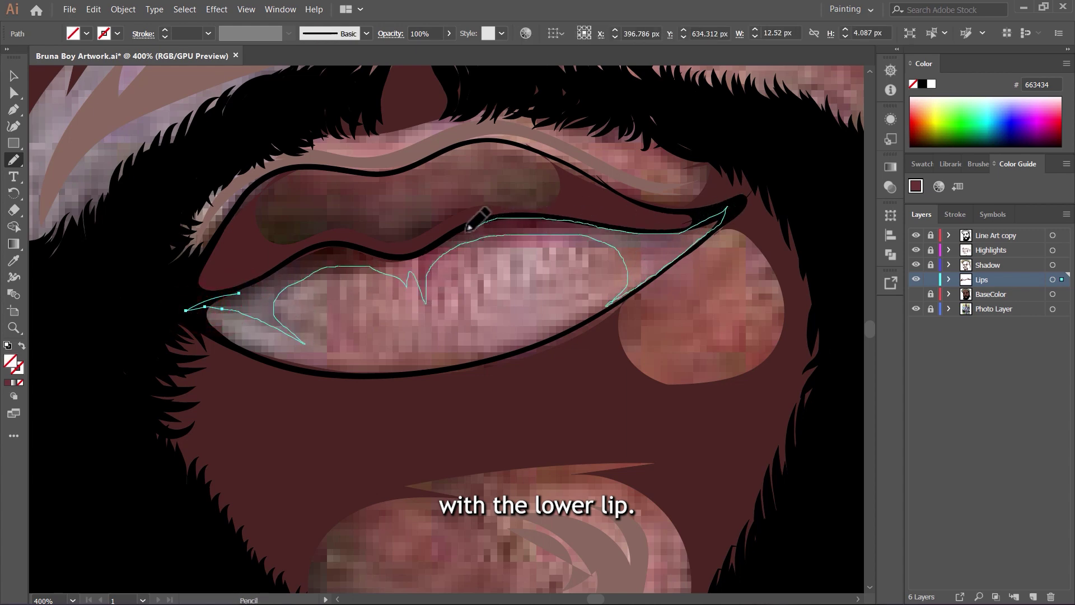
{"action": "left_click_drag", "start_coordinate": [338, 245], "coordinate": [238, 293]}
{"action": "key", "text": "comma"}
{"action": "key", "text": "v"}
{"action": "left_click", "coordinate": [517, 309]}
Show the BaseColor layer to check the shading on both lips.
{"action": "scroll", "coordinate": [477, 297], "scroll_direction": "down", "scroll_amount": 3}
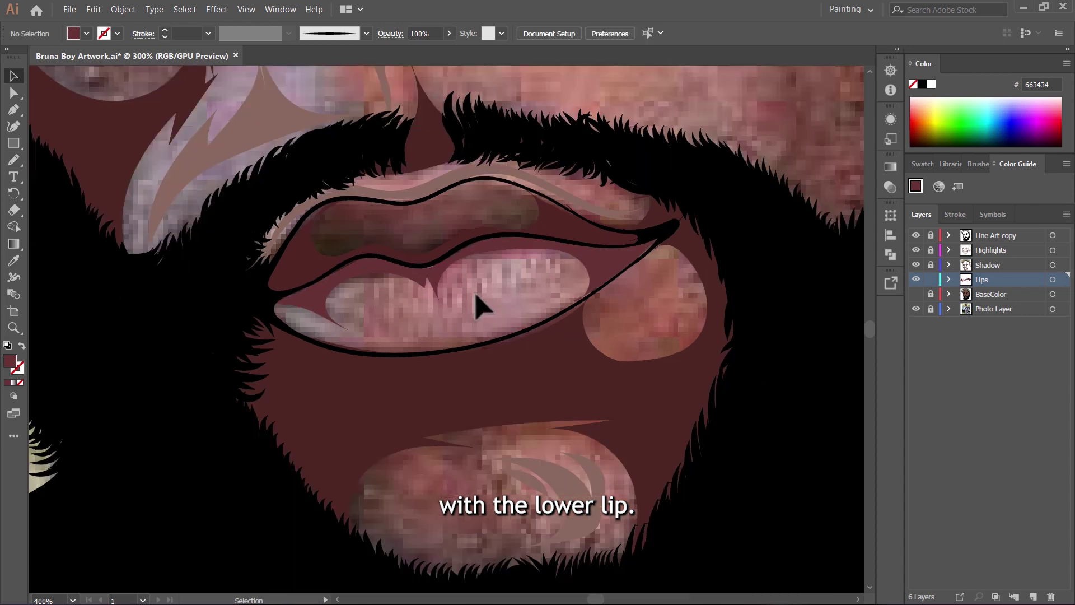
{"action": "left_click", "coordinate": [916, 294]}
{"action": "left_click", "coordinate": [916, 294]}
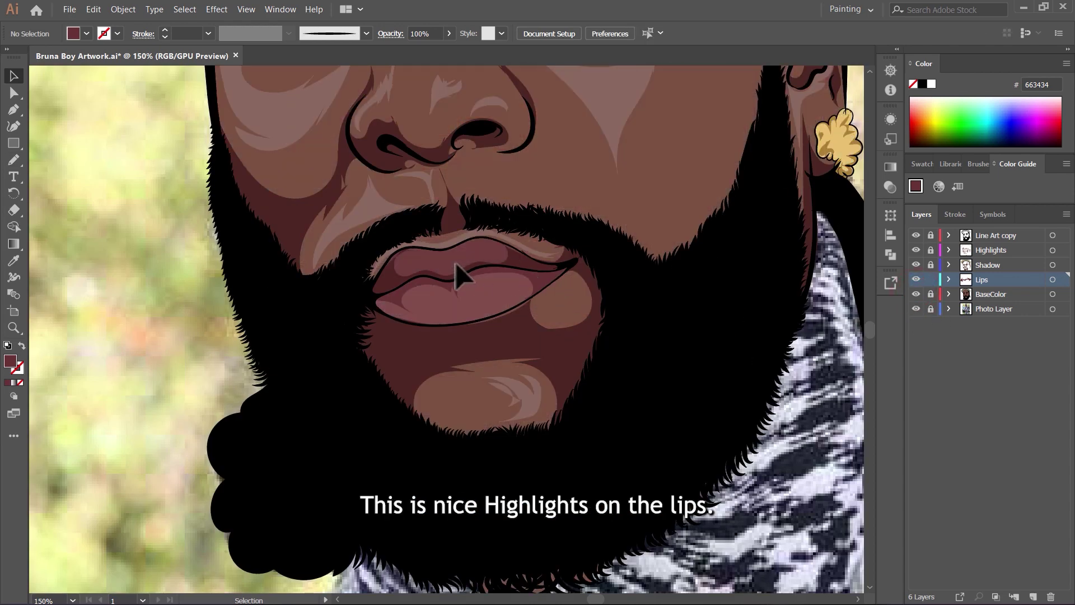
Sample the upper lip's base colour 703F3F with the Eyedropper and lighten the fill to AA8383.
{"action": "scroll", "coordinate": [463, 266], "scroll_direction": "up", "scroll_amount": 4}
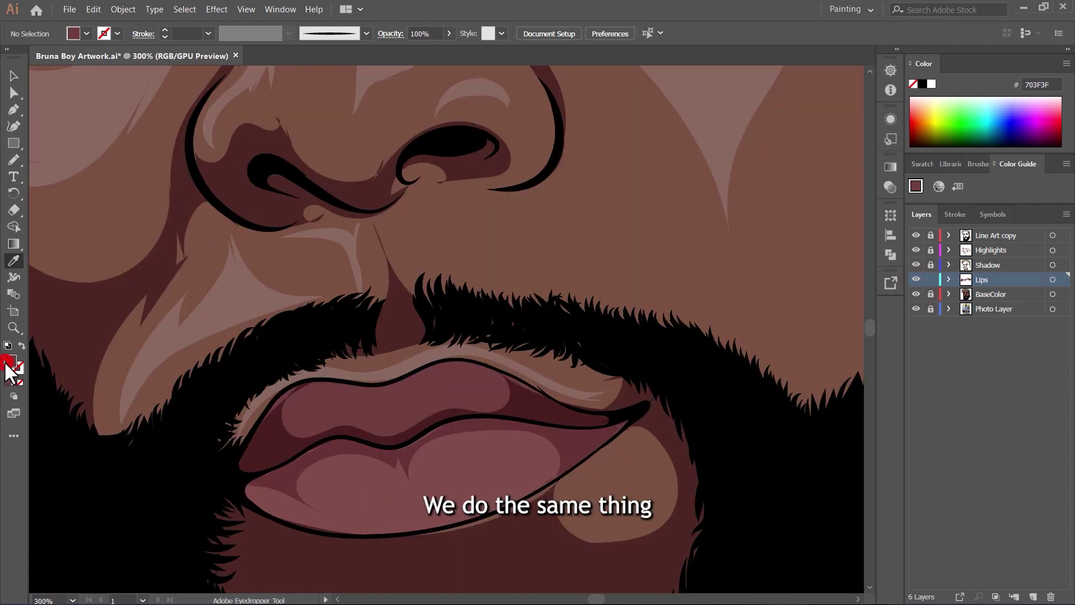
{"action": "double_click", "coordinate": [10, 361]}
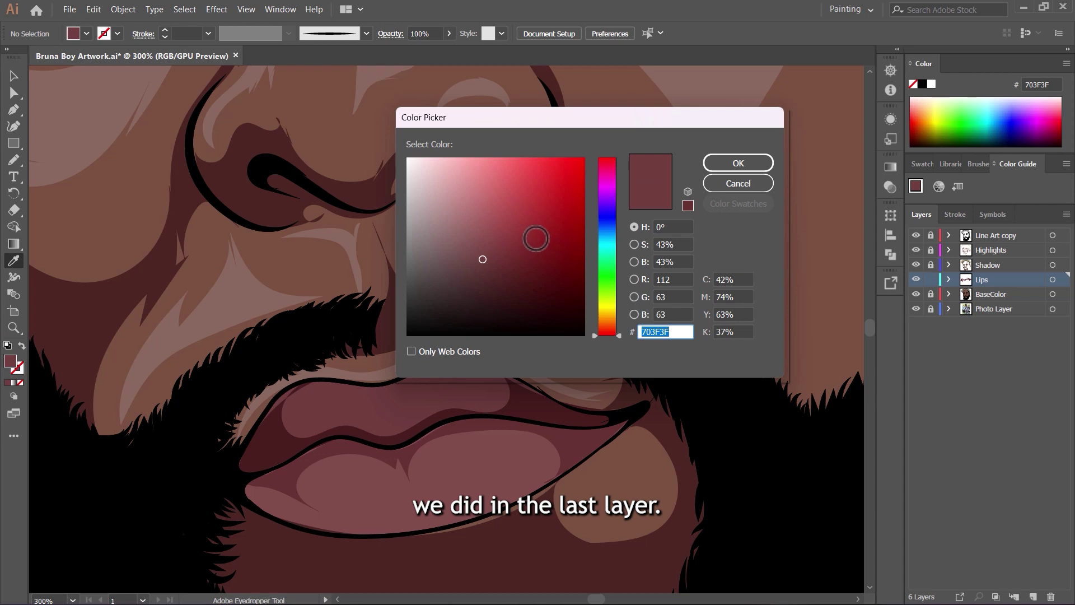
{"action": "left_click", "coordinate": [452, 221]}
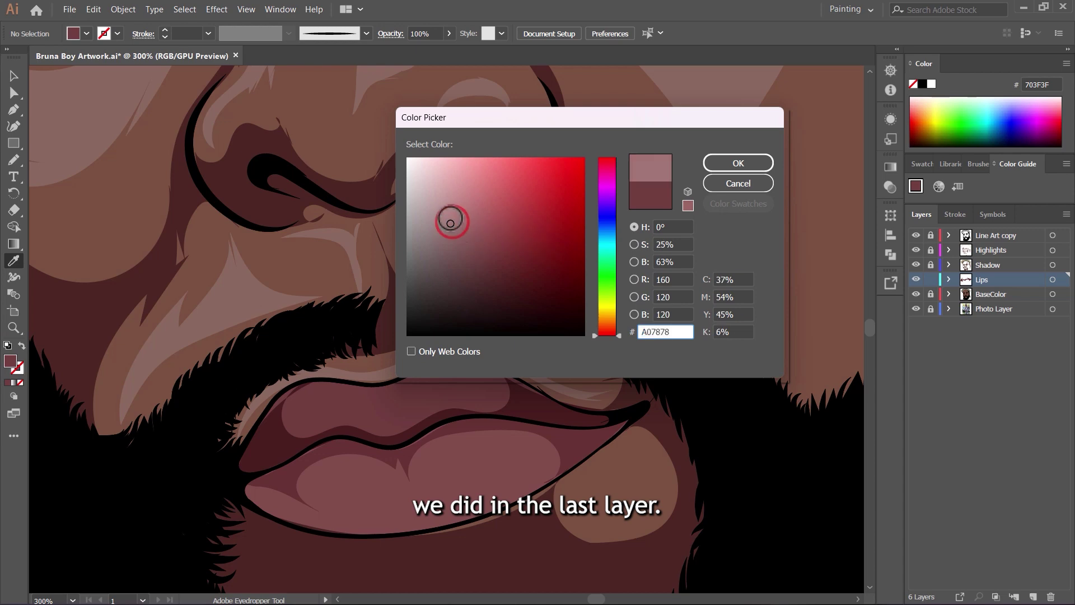
{"action": "left_click_drag", "start_coordinate": [450, 223], "coordinate": [448, 215]}
{"action": "left_click", "coordinate": [726, 162]}
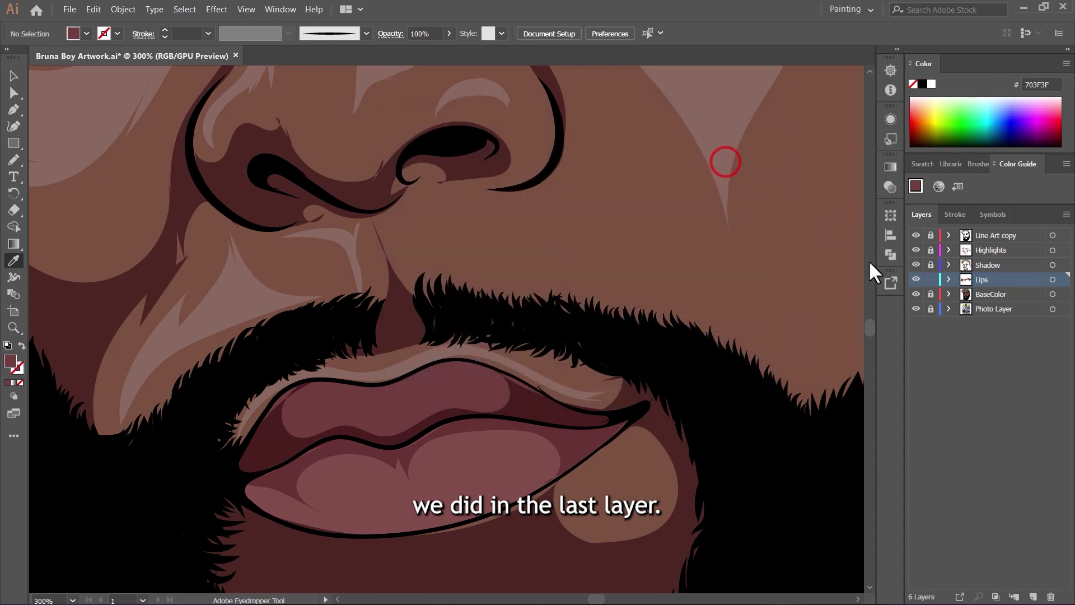
Activate the Pencil tool and hide the BaseColor layer to expose the photo beneath the lips.
{"action": "key", "text": "n"}
{"action": "left_click", "coordinate": [916, 294]}
{"action": "scroll", "coordinate": [392, 386], "scroll_direction": "up", "scroll_amount": 1}
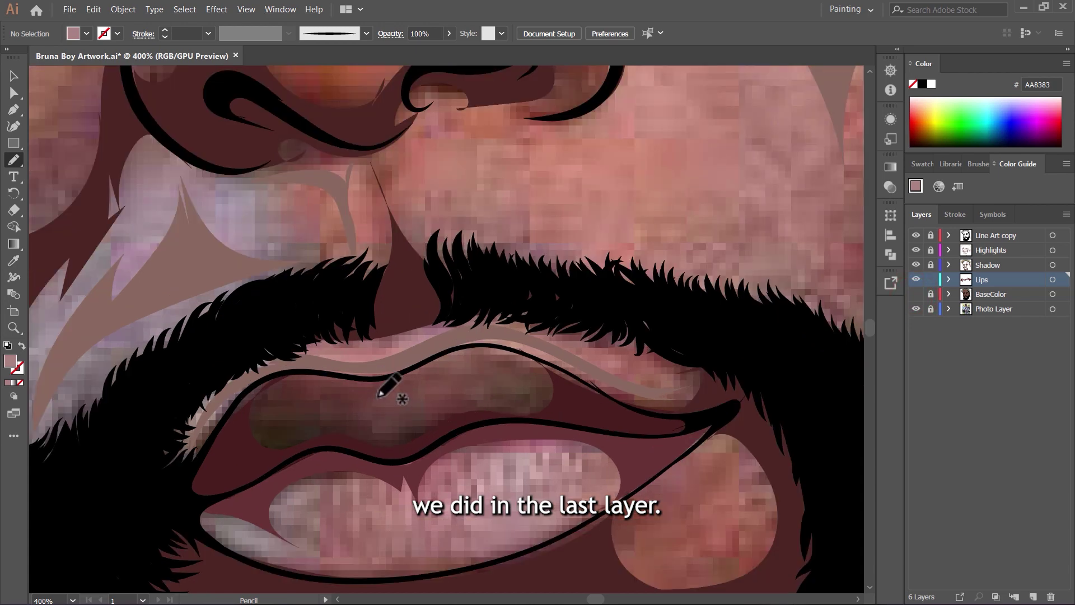
Pencil an AA8383 highlight along the upper lip's upper edge, deselect it and show the BaseColor layer.
{"action": "mouse_move", "coordinate": [415, 386]}
{"action": "left_mouse_down"}
{"action": "mouse_move", "coordinate": [490, 358]}
{"action": "mouse_move", "coordinate": [560, 376]}
{"action": "left_mouse_up"}
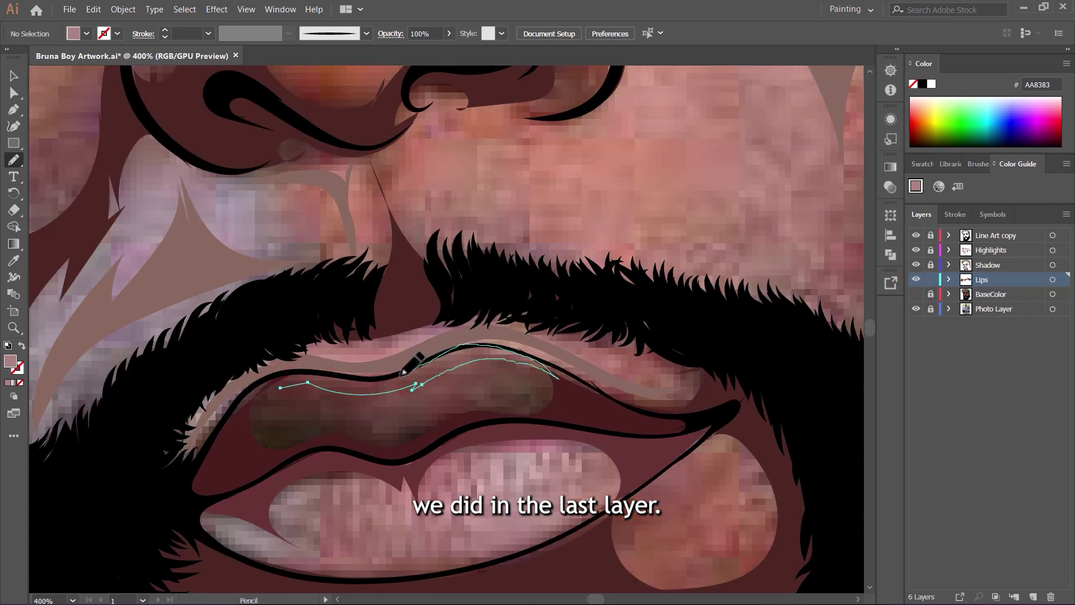
{"action": "left_click_drag", "start_coordinate": [348, 388], "coordinate": [348, 389]}
{"action": "scroll", "coordinate": [468, 392], "scroll_direction": "down", "scroll_amount": 4}
{"action": "key", "text": "ctrl+shift+a"}
{"action": "left_click", "coordinate": [916, 294]}
Sample the lower lip's base colour with the Eyedropper and lighten the fill to A57979.
{"action": "key", "text": "i"}
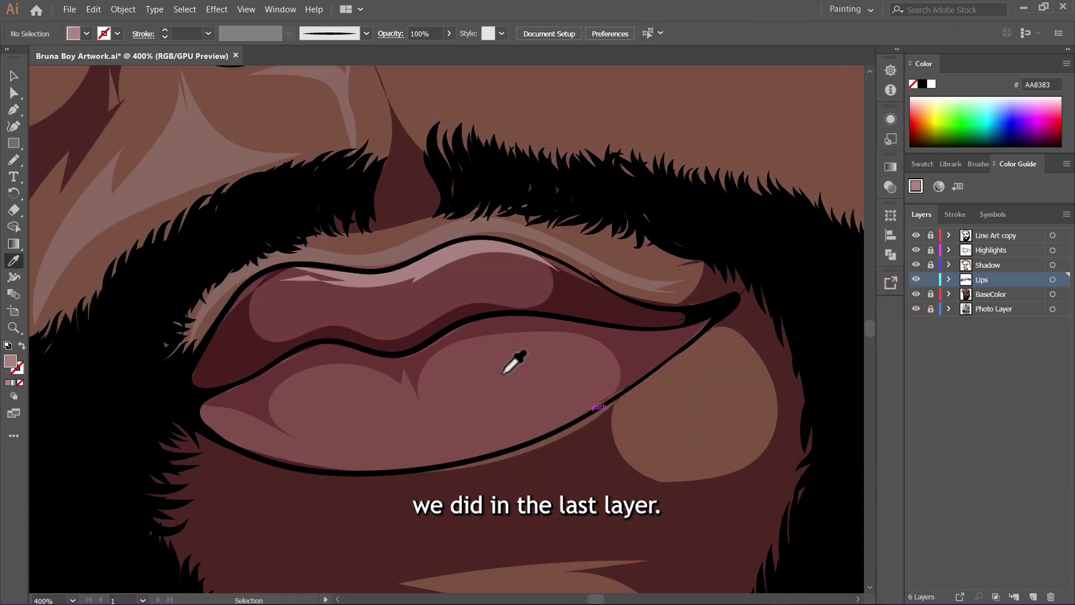
{"action": "left_click", "coordinate": [506, 370]}
{"action": "double_click", "coordinate": [11, 362]}
{"action": "left_click", "coordinate": [455, 220]}
{"action": "left_click", "coordinate": [735, 163]}
Hide the BaseColor layer and pencil a curved highlight about 48 px wide along the lower lip's bottom-left edge.
{"action": "left_click", "coordinate": [916, 295]}
{"action": "key", "text": "n"}
{"action": "scroll", "coordinate": [471, 324], "scroll_direction": "down", "scroll_amount": 3}
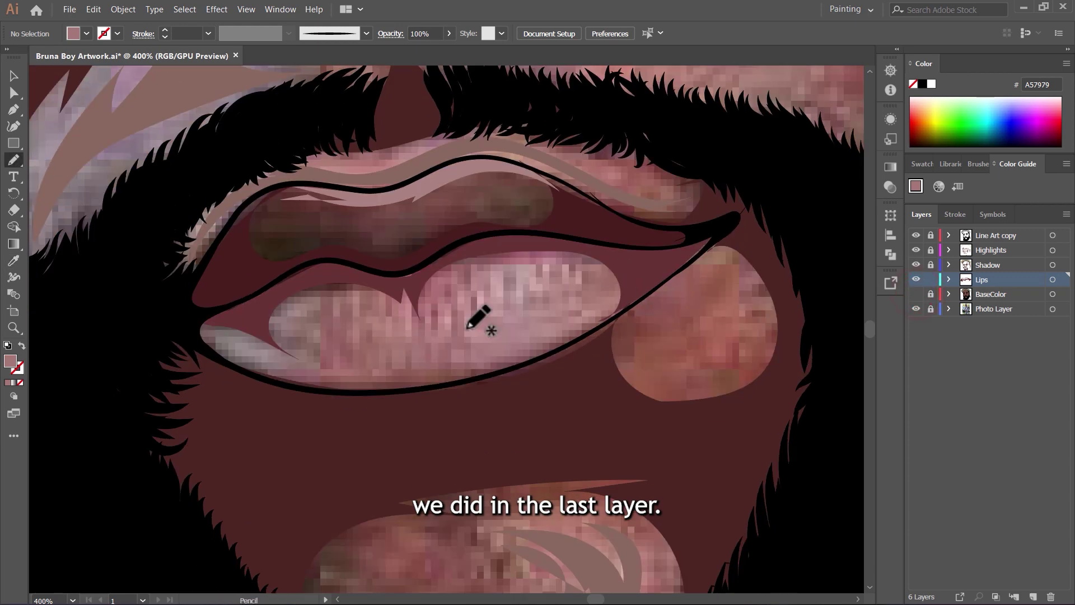
{"action": "scroll", "coordinate": [385, 355], "scroll_direction": "up", "scroll_amount": 2}
{"action": "mouse_move", "coordinate": [58, 294]}
{"action": "left_mouse_down"}
{"action": "mouse_move", "coordinate": [167, 353]}
{"action": "mouse_move", "coordinate": [444, 403]}
{"action": "left_mouse_up"}
{"action": "mouse_move", "coordinate": [444, 403]}
{"action": "left_mouse_down"}
{"action": "mouse_move", "coordinate": [274, 396]}
{"action": "mouse_move", "coordinate": [56, 297]}
{"action": "left_mouse_up"}
{"action": "scroll", "coordinate": [73, 330], "scroll_direction": "down", "scroll_amount": 1}
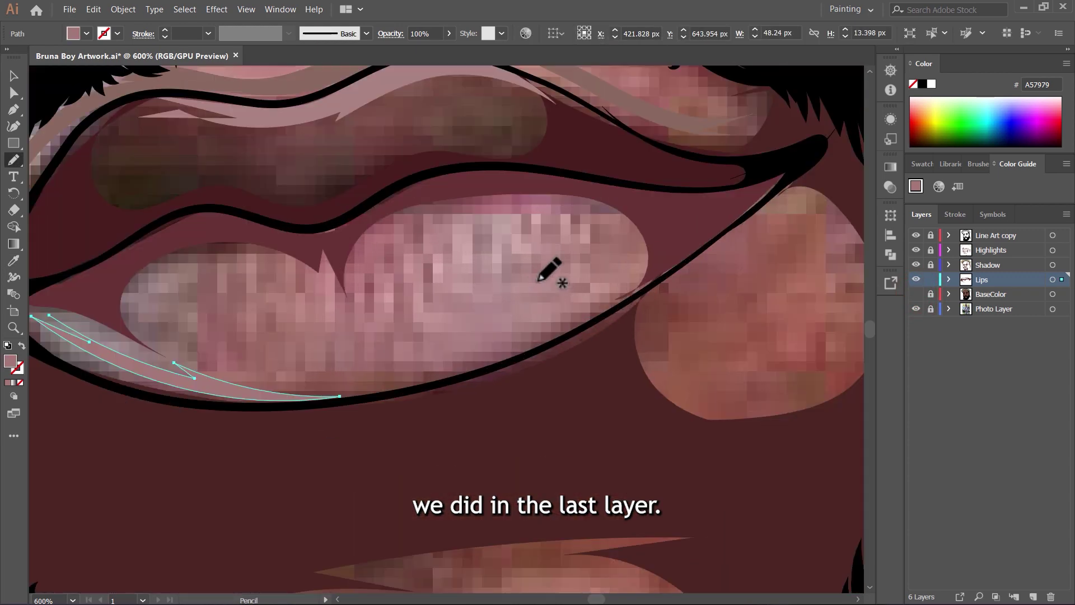
Pencil small jagged crease highlights across the lower lip and a curved highlight along its lower right edge.
{"action": "scroll", "coordinate": [532, 269], "scroll_direction": "up", "scroll_amount": 1}
{"action": "left_click_drag", "start_coordinate": [538, 212], "coordinate": [526, 221]}
{"action": "mouse_move", "coordinate": [527, 221]}
{"action": "left_mouse_down"}
{"action": "mouse_move", "coordinate": [512, 219]}
{"action": "mouse_move", "coordinate": [514, 245]}
{"action": "mouse_move", "coordinate": [537, 223]}
{"action": "left_mouse_up"}
{"action": "mouse_move", "coordinate": [453, 264]}
{"action": "left_mouse_down"}
{"action": "mouse_move", "coordinate": [436, 219]}
{"action": "mouse_move", "coordinate": [451, 252]}
{"action": "left_mouse_up"}
{"action": "mouse_move", "coordinate": [411, 268]}
{"action": "left_mouse_down"}
{"action": "mouse_move", "coordinate": [426, 330]}
{"action": "mouse_move", "coordinate": [410, 258]}
{"action": "left_mouse_up"}
{"action": "mouse_move", "coordinate": [378, 297]}
{"action": "left_mouse_down"}
{"action": "mouse_move", "coordinate": [382, 265]}
{"action": "mouse_move", "coordinate": [343, 314]}
{"action": "left_mouse_up"}
{"action": "left_click_drag", "start_coordinate": [577, 203], "coordinate": [588, 249]}
{"action": "left_click_drag", "start_coordinate": [233, 272], "coordinate": [256, 267]}
{"action": "mouse_move", "coordinate": [630, 292]}
{"action": "left_mouse_down"}
{"action": "mouse_move", "coordinate": [352, 420]}
{"action": "mouse_move", "coordinate": [583, 321]}
{"action": "mouse_move", "coordinate": [554, 342]}
{"action": "left_mouse_up"}
{"action": "left_click", "coordinate": [507, 324], "text": "ctrl"}
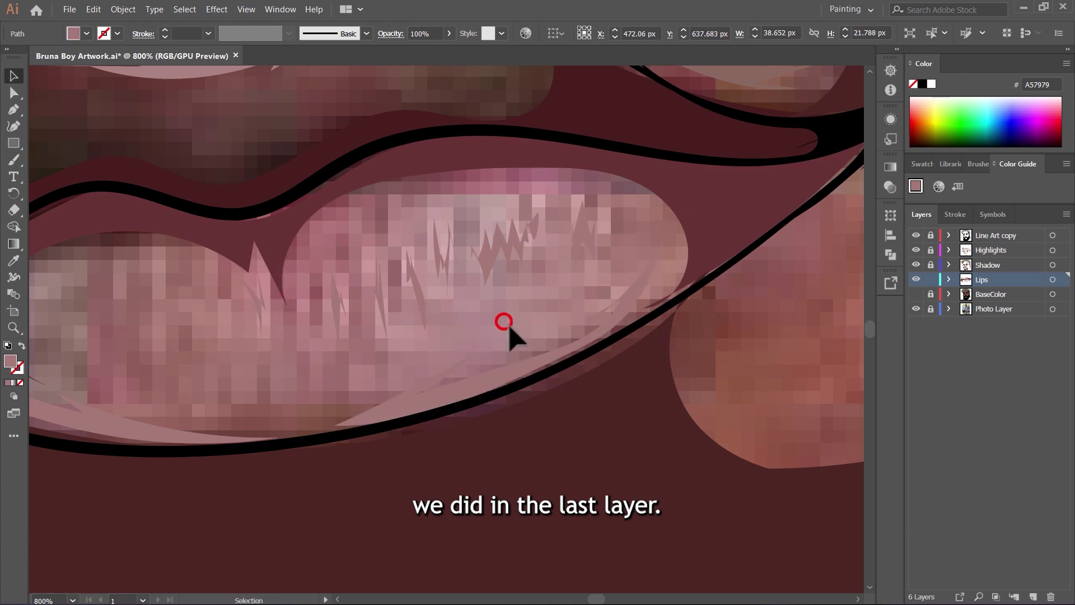
Pencil a jagged highlight about 10 by 11 px just below the lower lip's central notch and deselect it.
{"action": "scroll", "coordinate": [437, 315], "scroll_direction": "left", "scroll_amount": 2}
{"action": "scroll", "coordinate": [435, 295], "scroll_direction": "up", "scroll_amount": 2}
{"action": "key", "text": "n"}
{"action": "mouse_move", "coordinate": [310, 250]}
{"action": "left_mouse_down"}
{"action": "mouse_move", "coordinate": [370, 287]}
{"action": "mouse_move", "coordinate": [355, 262]}
{"action": "mouse_move", "coordinate": [258, 246]}
{"action": "left_mouse_up"}
{"action": "left_click", "coordinate": [519, 391], "text": "ctrl"}
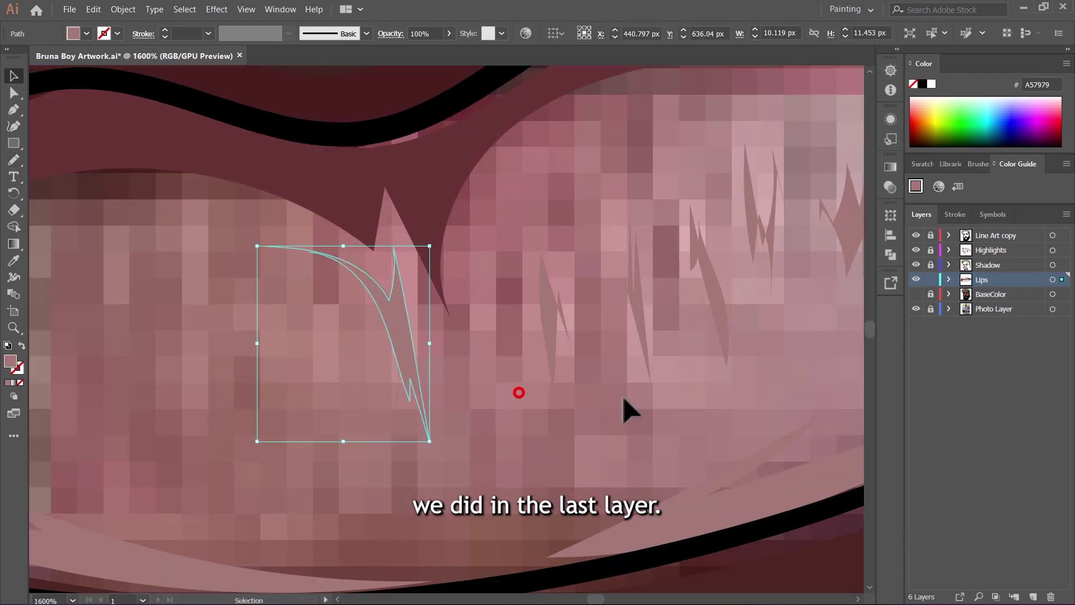
Show the BaseColor layer, hide the Photo Layer and view the whole portrait.
{"action": "left_click", "coordinate": [916, 293]}
{"action": "left_click", "coordinate": [918, 308]}
{"action": "scroll", "coordinate": [445, 356], "scroll_direction": "down", "scroll_amount": 11}
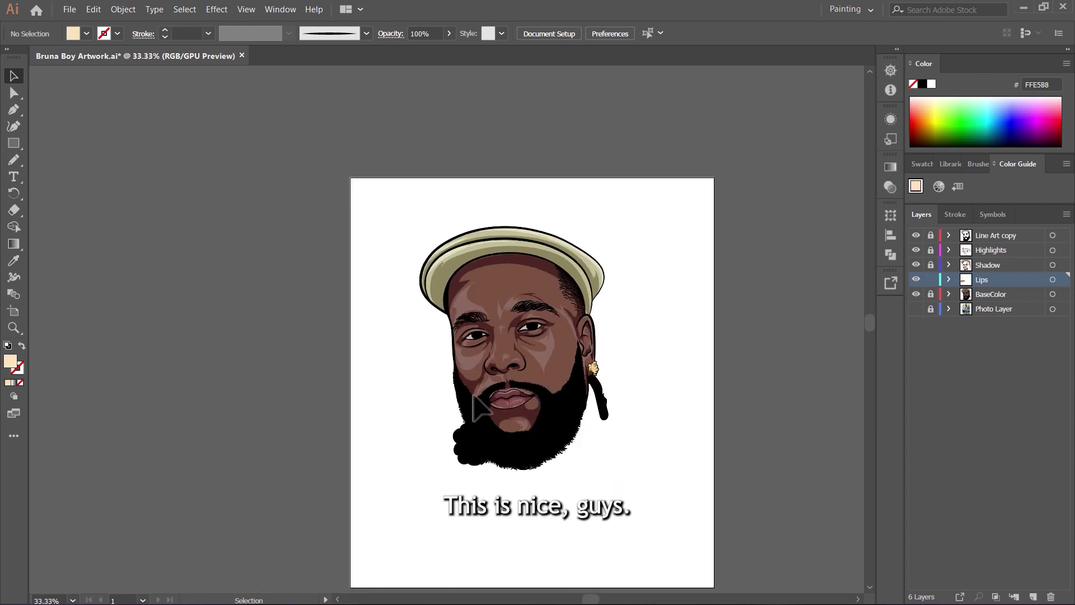
{"action": "scroll", "coordinate": [318, 350], "scroll_direction": "down", "scroll_amount": 1}
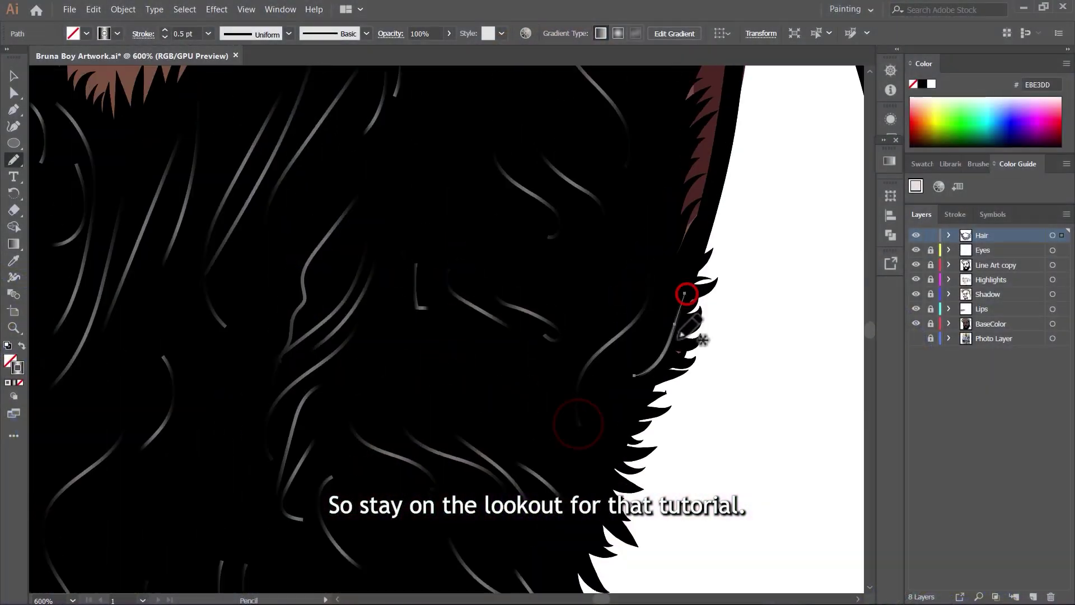
Pencil wavy 0.5 pt gradient hair strands over the beard and sideburn in the Hair layer.
{"action": "scroll", "coordinate": [447, 317], "scroll_direction": "up", "scroll_amount": 3}
{"action": "left_click_drag", "start_coordinate": [730, 243], "coordinate": [774, 329]}
{"action": "scroll", "coordinate": [784, 283], "scroll_direction": "up", "scroll_amount": 4}
{"action": "left_click_drag", "start_coordinate": [574, 269], "coordinate": [574, 289]}
{"action": "scroll", "coordinate": [680, 240], "scroll_direction": "up", "scroll_amount": 3}
{"action": "left_click_drag", "start_coordinate": [794, 264], "coordinate": [781, 381]}
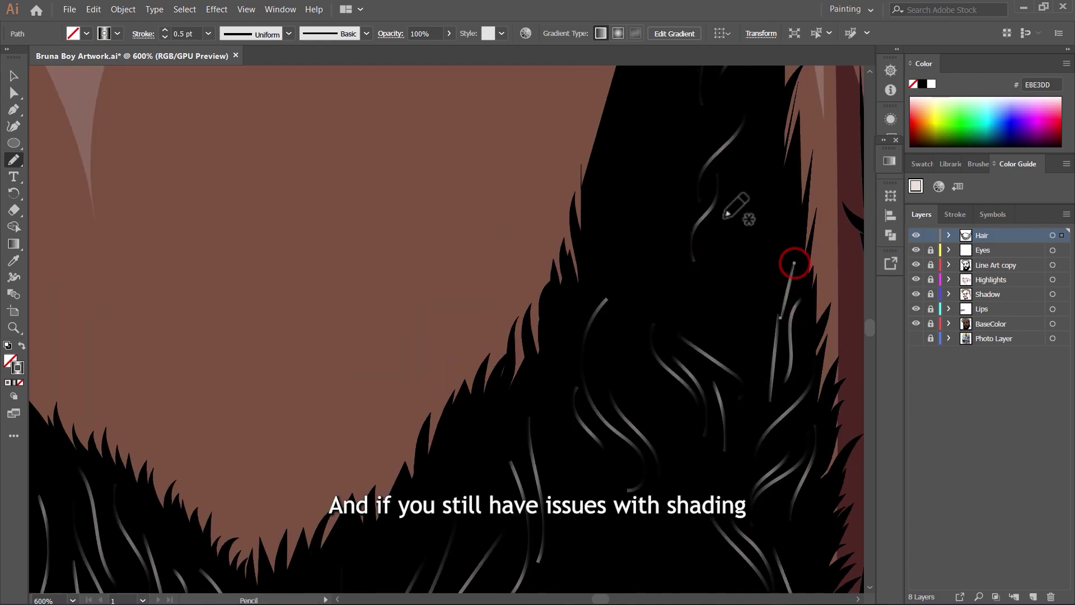
{"action": "left_click_drag", "start_coordinate": [755, 206], "coordinate": [715, 272]}
{"action": "scroll", "coordinate": [541, 404], "scroll_direction": "down", "scroll_amount": 5}
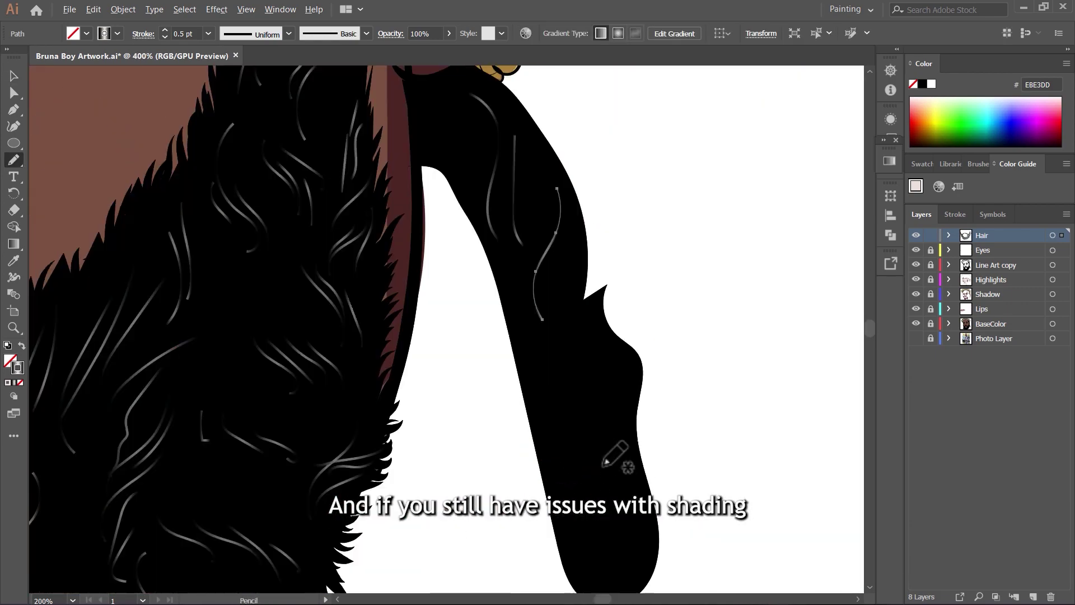